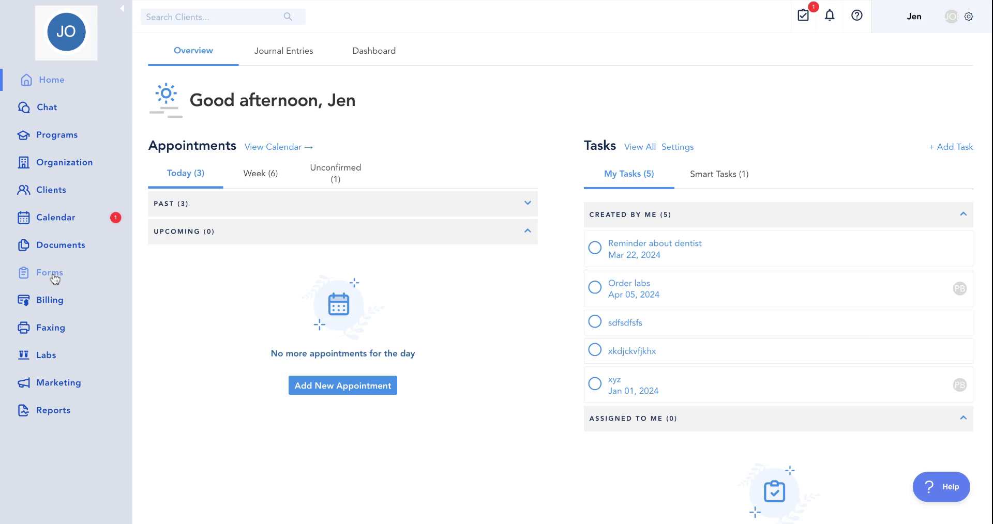
- Open the Forms section and check the actions available for the Health Coaching Initial Assessment form
{"action": "left_click", "coordinate": [54, 274]}
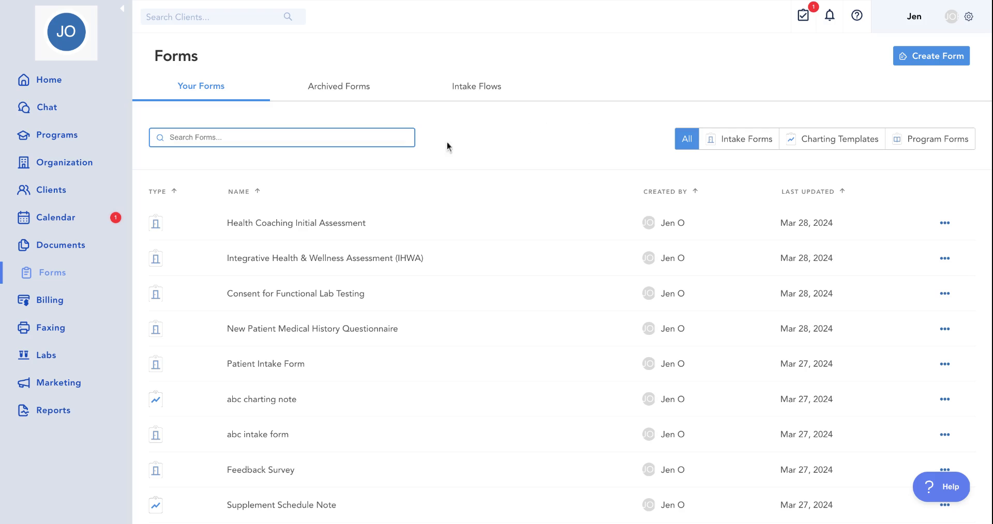
{"action": "scroll", "coordinate": [250, 139], "scroll_direction": "down", "scroll_amount": 1}
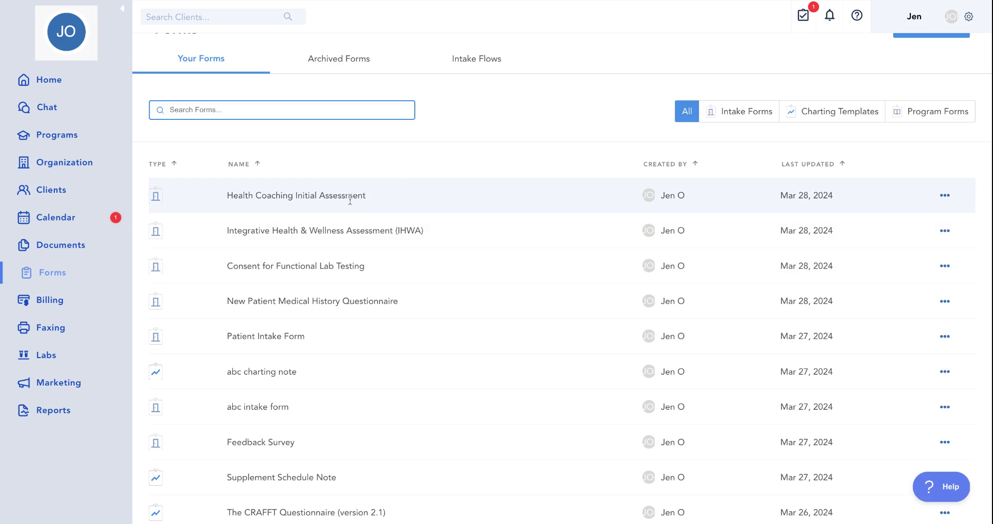
{"action": "left_click", "coordinate": [944, 196]}
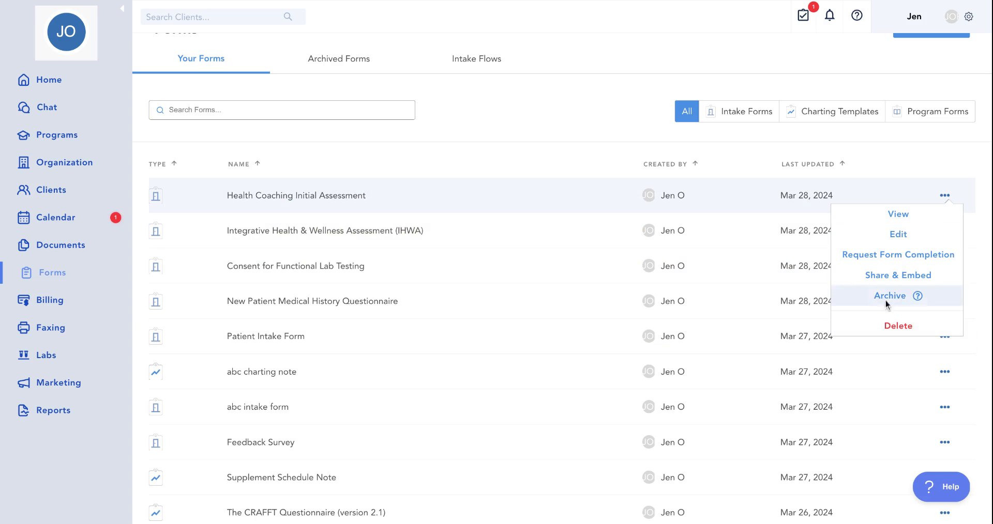
{"action": "left_click", "coordinate": [539, 117]}
{"action": "scroll", "coordinate": [598, 140], "scroll_direction": "up", "scroll_amount": 1}
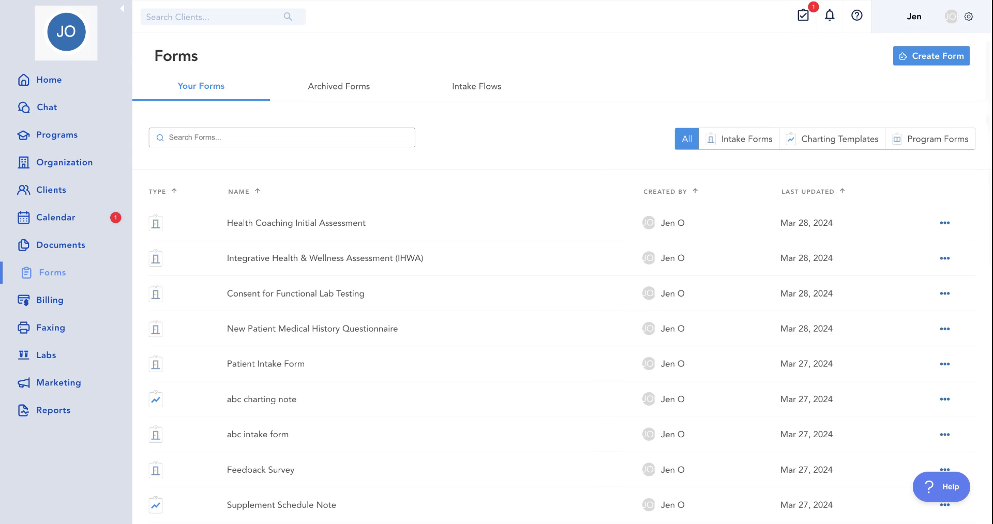
- Sort the forms list by type in both directions, ending with the charting templates first
{"action": "scroll", "coordinate": [167, 207], "scroll_direction": "down", "scroll_amount": 2}
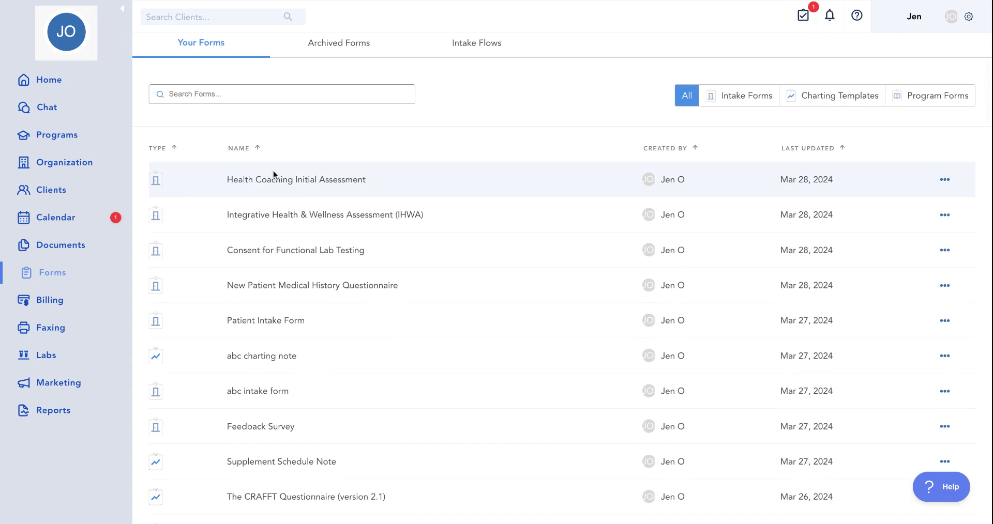
{"action": "left_click", "coordinate": [161, 154]}
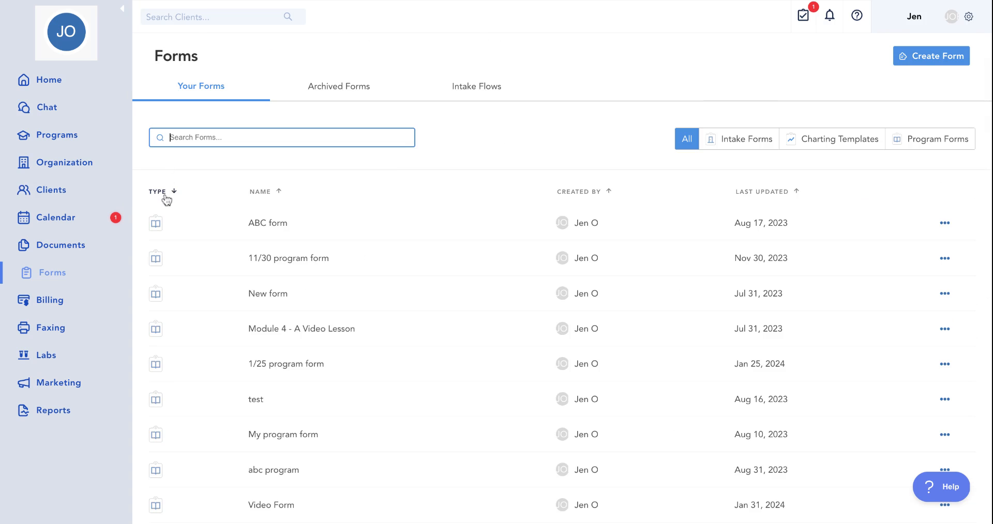
{"action": "left_click", "coordinate": [166, 199]}
{"action": "scroll", "coordinate": [167, 210], "scroll_direction": "down", "scroll_amount": 2}
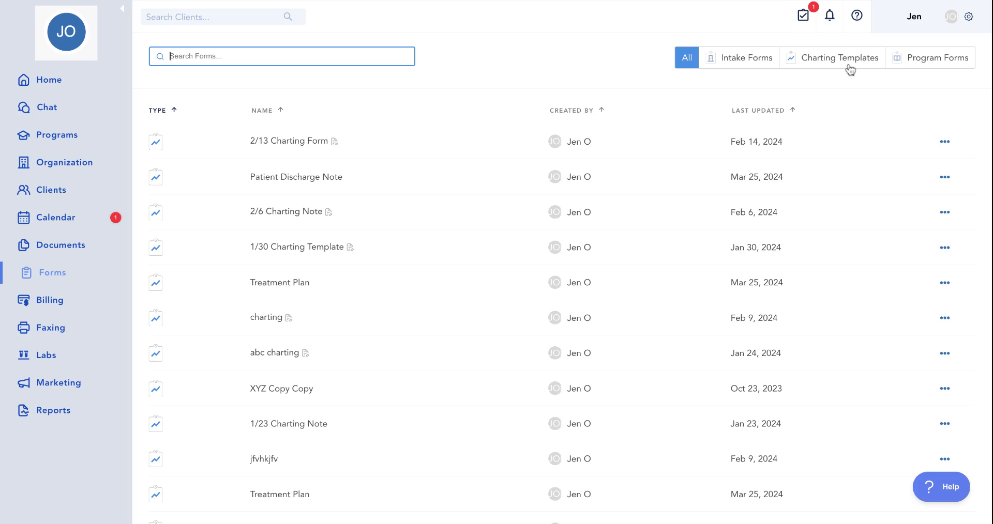
{"action": "scroll", "coordinate": [594, 137], "scroll_direction": "up", "scroll_amount": 2}
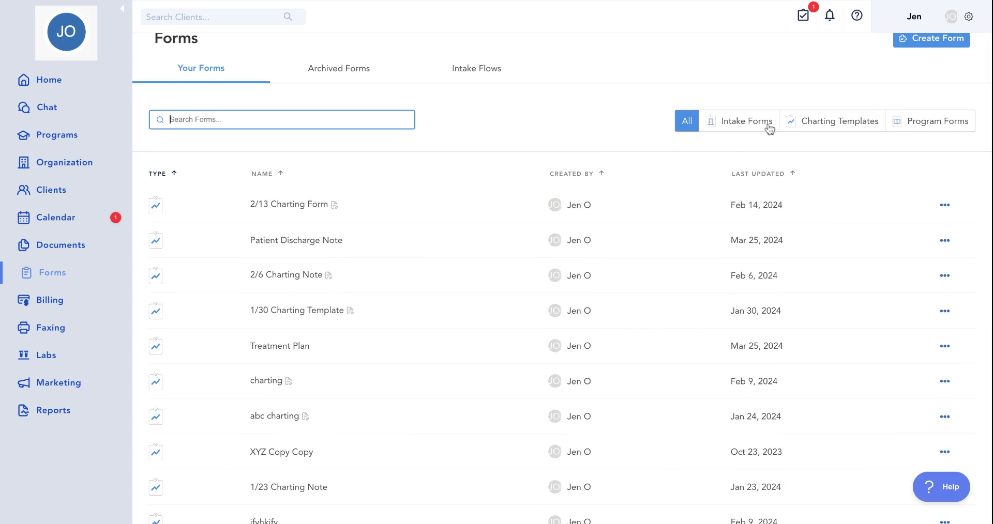
- Filter the list by Intake Forms, Charting Templates and Program Forms in turn, ending with All
{"action": "left_click", "coordinate": [750, 132]}
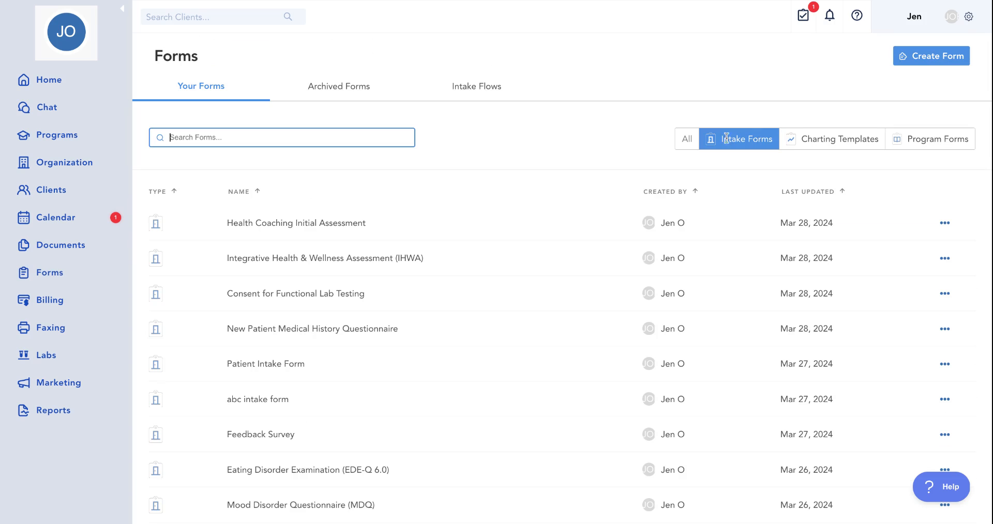
{"action": "left_click", "coordinate": [824, 141]}
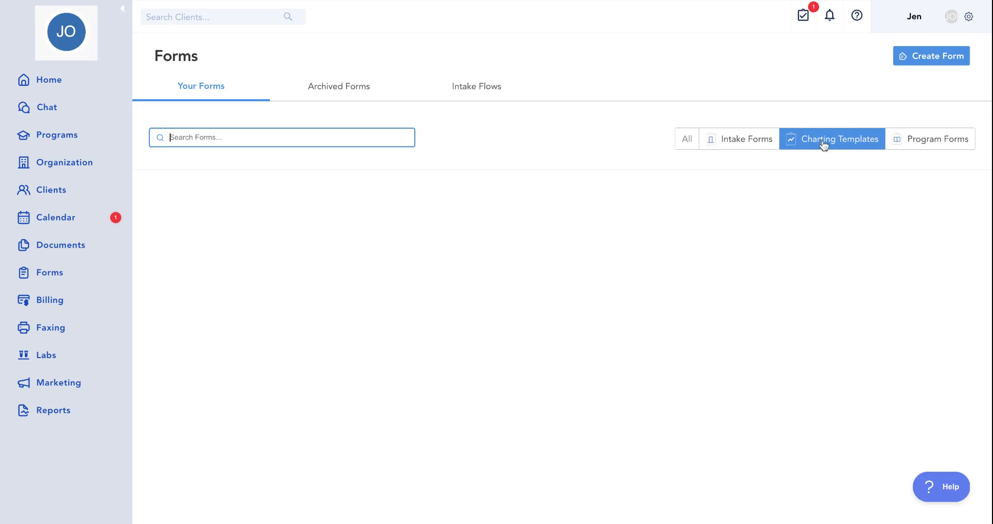
{"action": "left_click", "coordinate": [912, 142]}
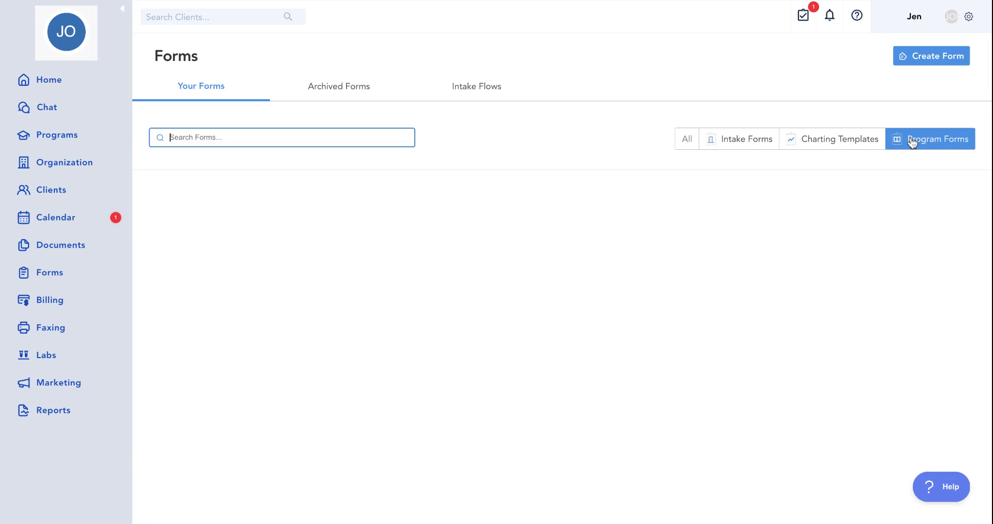
{"action": "left_click", "coordinate": [687, 141]}
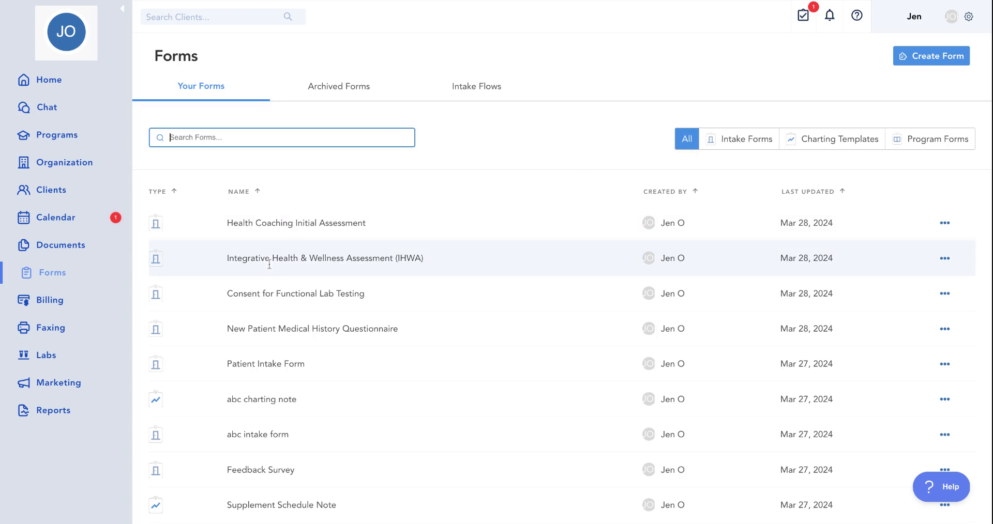
- View the Health Coaching Initial Assessment form and return to the forms list
{"action": "scroll", "coordinate": [660, 264], "scroll_direction": "down", "scroll_amount": 1}
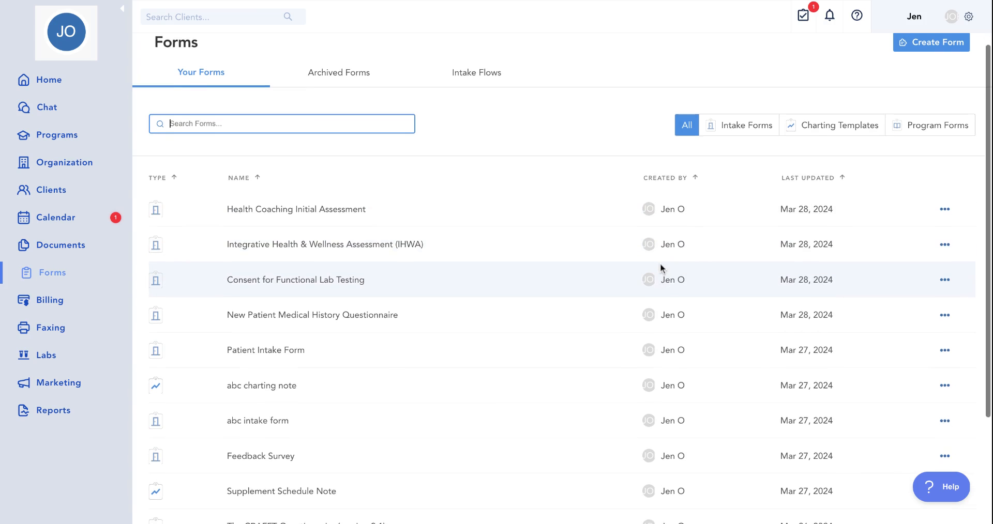
{"action": "scroll", "coordinate": [667, 189], "scroll_direction": "down", "scroll_amount": 1}
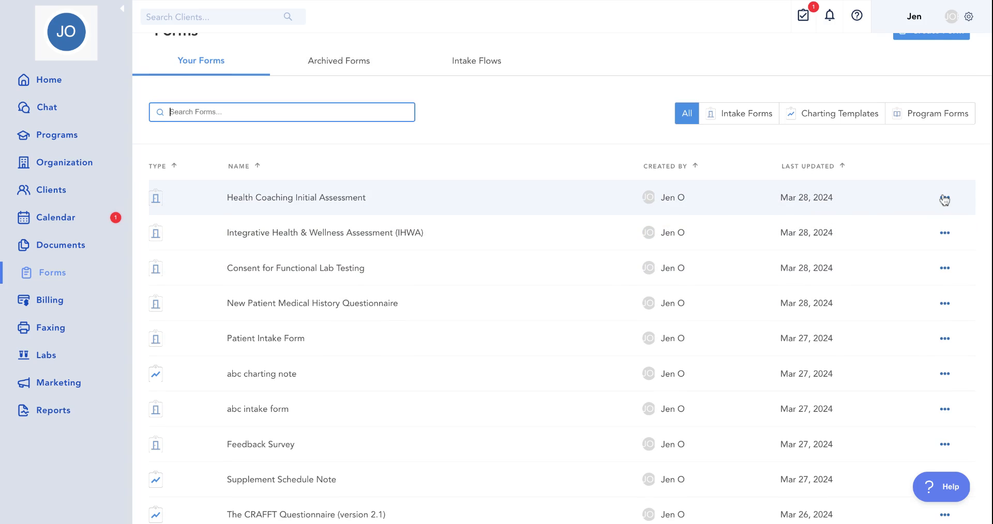
{"action": "left_click", "coordinate": [944, 199]}
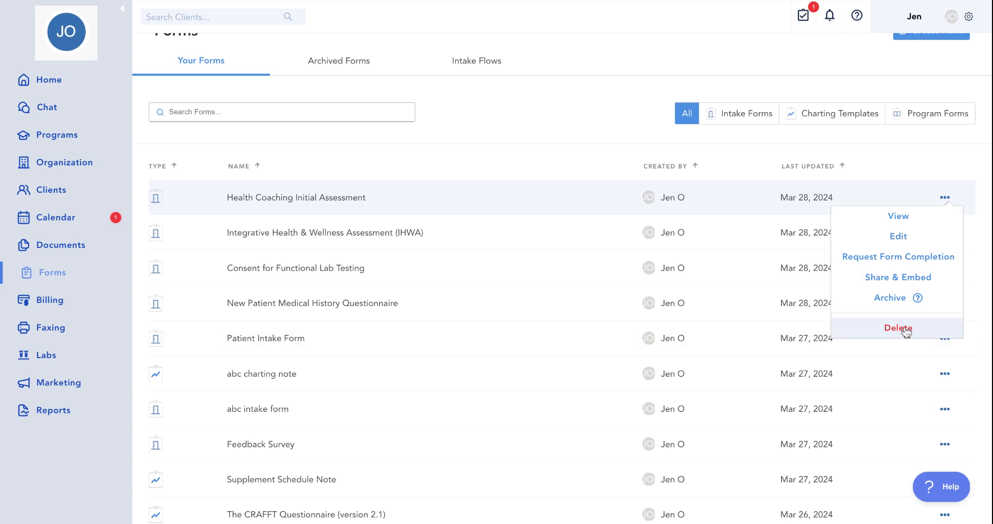
{"action": "left_click", "coordinate": [900, 217]}
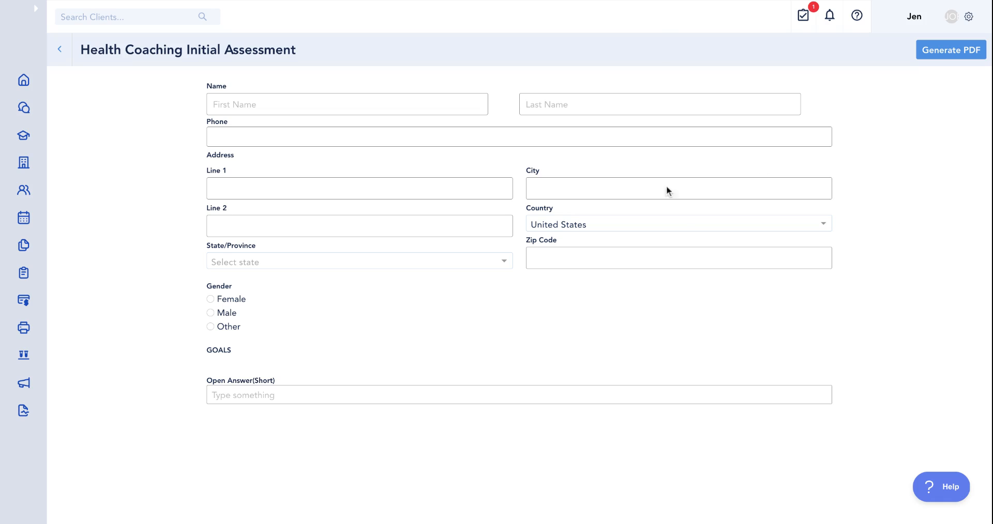
{"action": "left_click", "coordinate": [1, 2]}
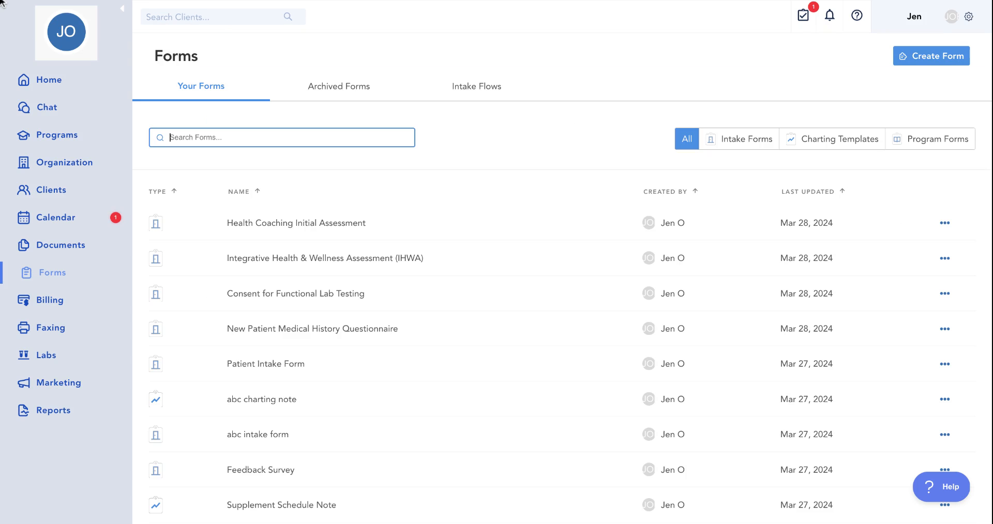
- Draft a completion request for the Health Coaching Initial Assessment, marked as recurring and addressed to the 30-Day Challenge group
{"action": "left_click", "coordinate": [948, 225]}
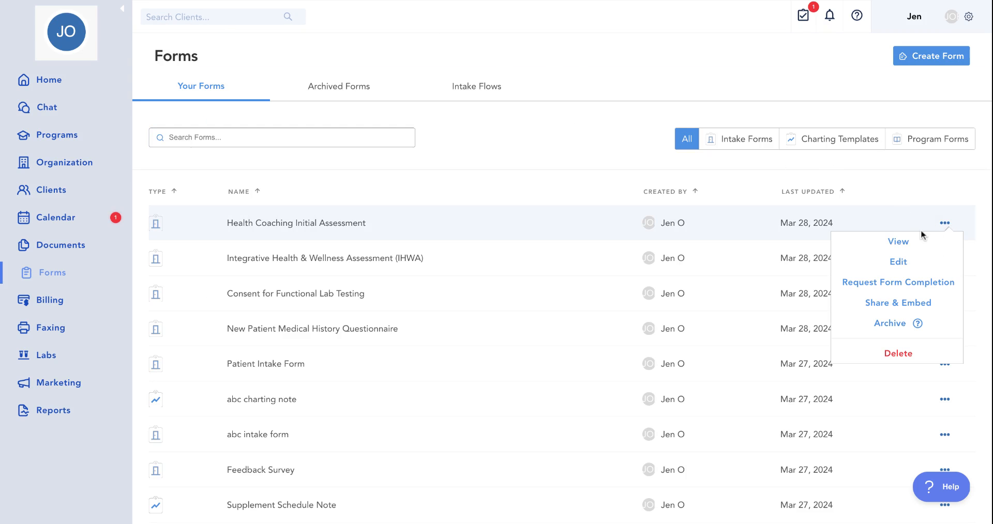
{"action": "left_click", "coordinate": [920, 290]}
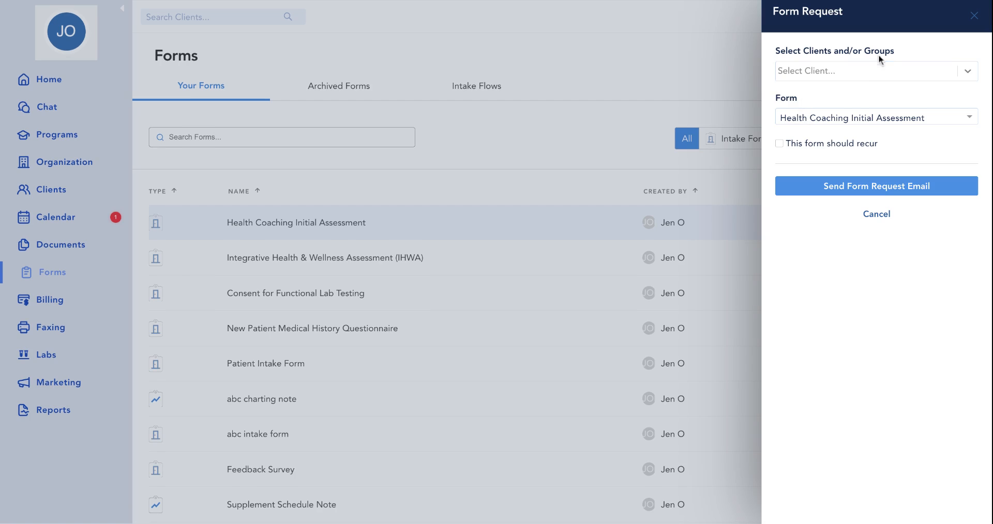
{"action": "left_click", "coordinate": [879, 70]}
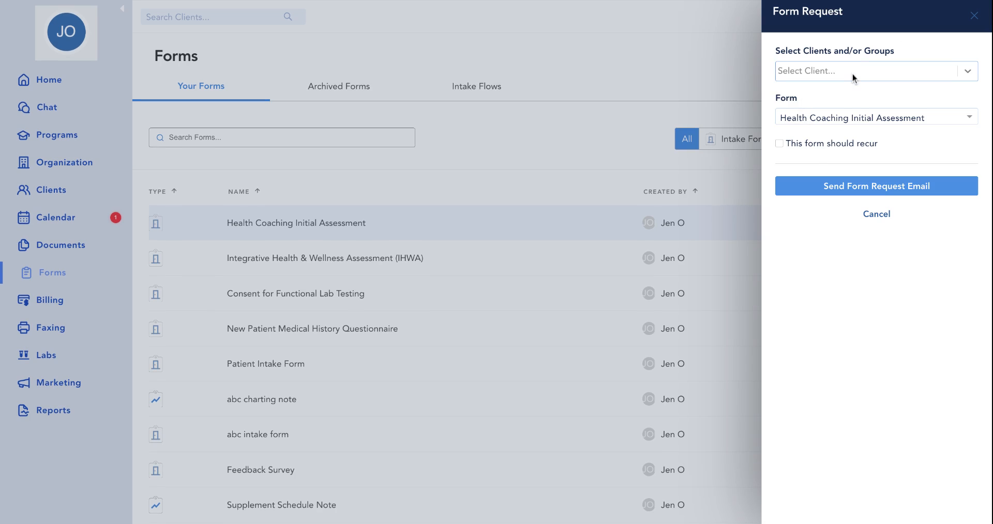
{"action": "left_click", "coordinate": [974, 25]}
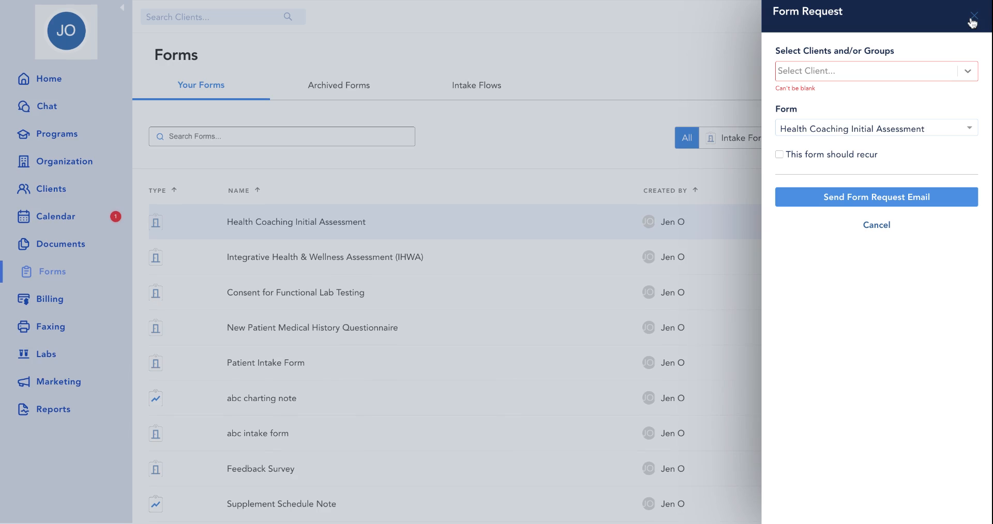
{"action": "left_click", "coordinate": [826, 155]}
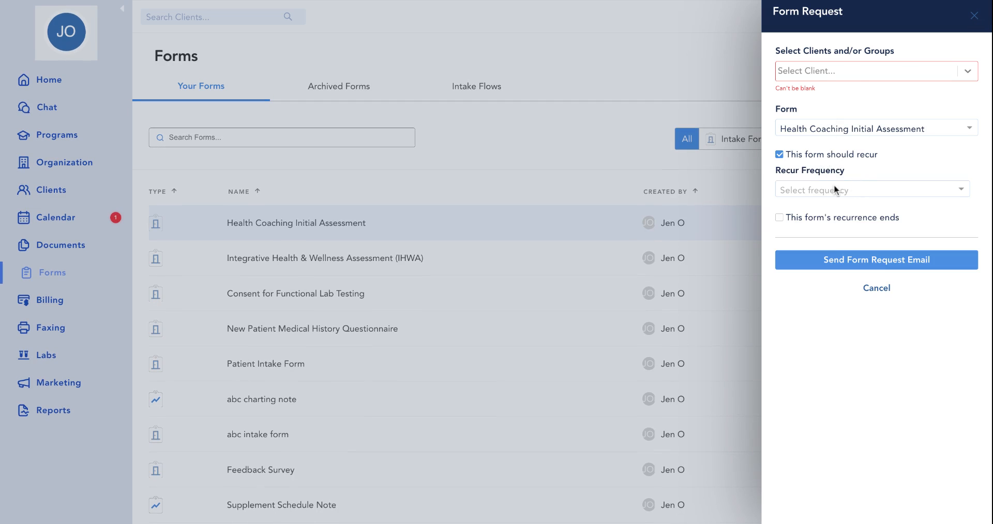
{"action": "left_click", "coordinate": [821, 75]}
{"action": "scroll", "coordinate": [816, 138], "scroll_direction": "down", "scroll_amount": 1}
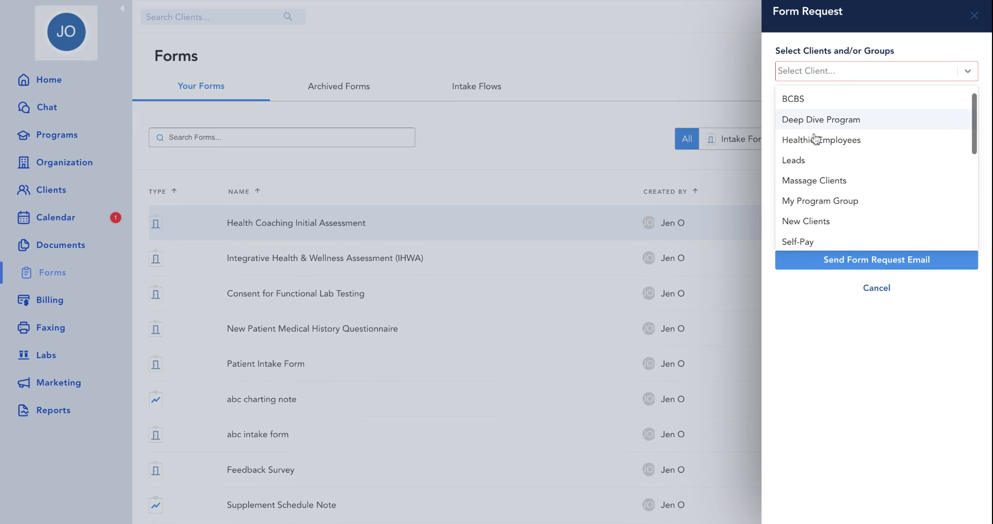
{"action": "scroll", "coordinate": [816, 139], "scroll_direction": "up", "scroll_amount": 1}
{"action": "left_click", "coordinate": [810, 98]}
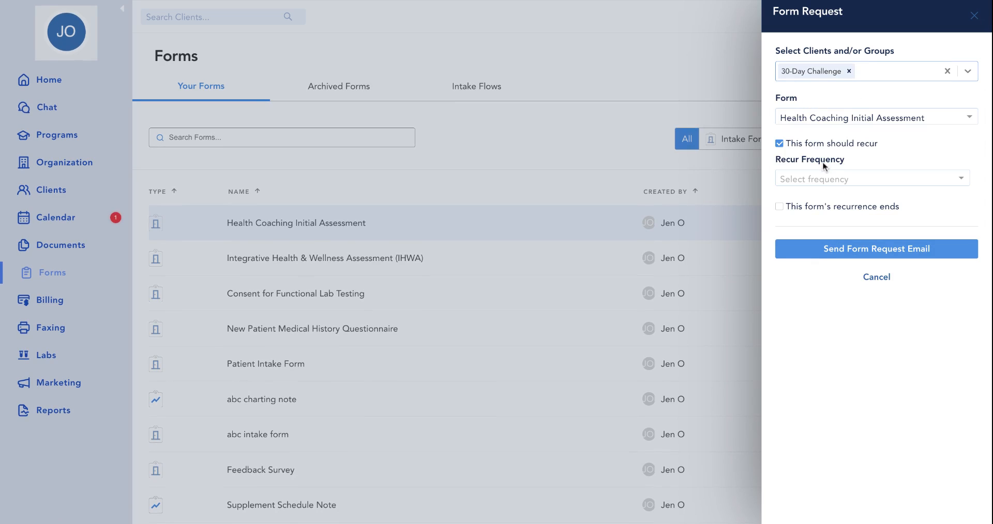
- Set the request's recur frequency to Monthly, check the other frequency options, and close the request without sending it
{"action": "left_click", "coordinate": [814, 179]}
{"action": "left_click", "coordinate": [818, 241]}
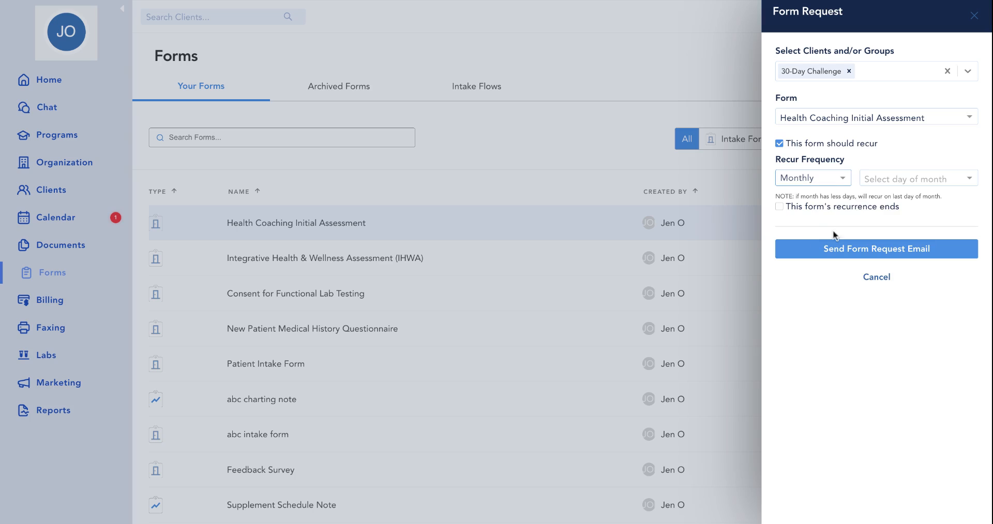
{"action": "left_click", "coordinate": [825, 179]}
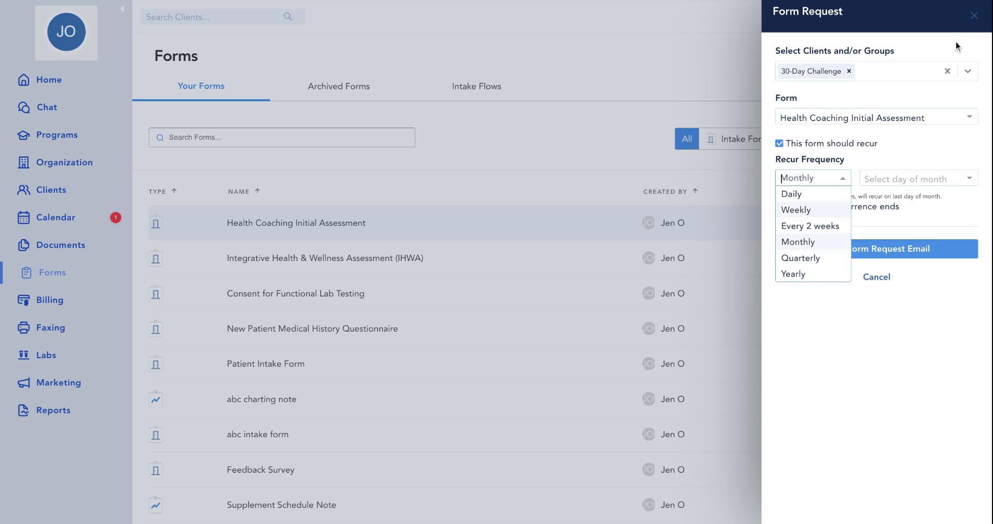
{"action": "left_click", "coordinate": [972, 17]}
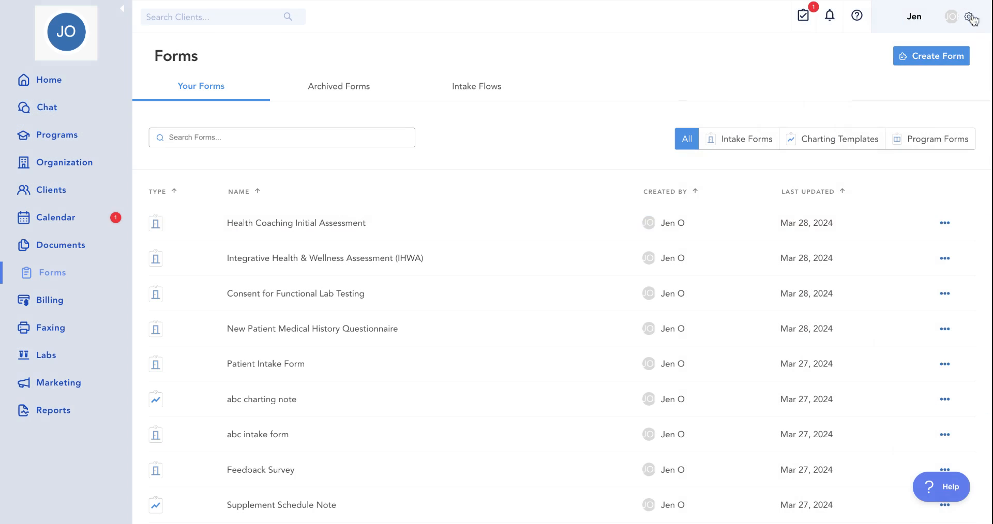
- Copy the sharing link of the Health Coaching Initial Assessment form and close the sharing dialog
{"action": "left_click", "coordinate": [944, 225]}
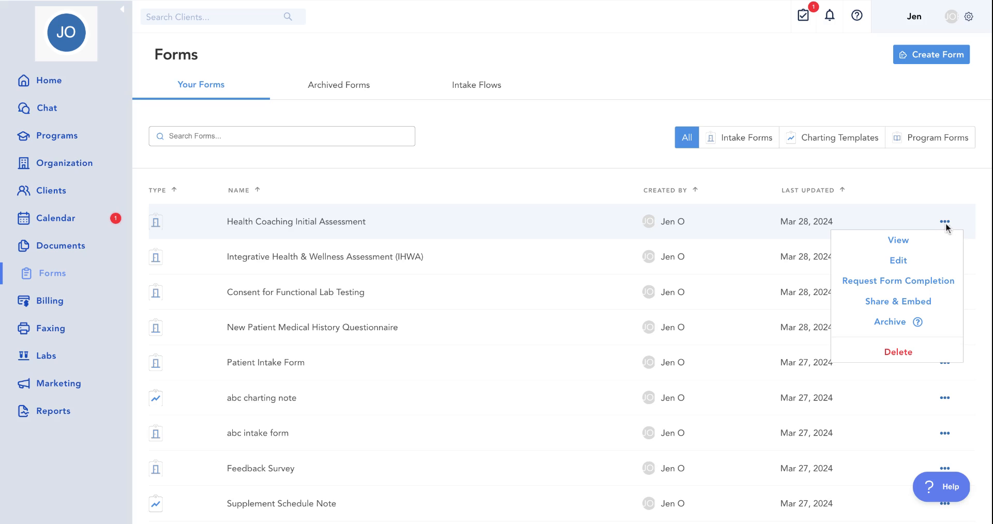
{"action": "left_click", "coordinate": [900, 305]}
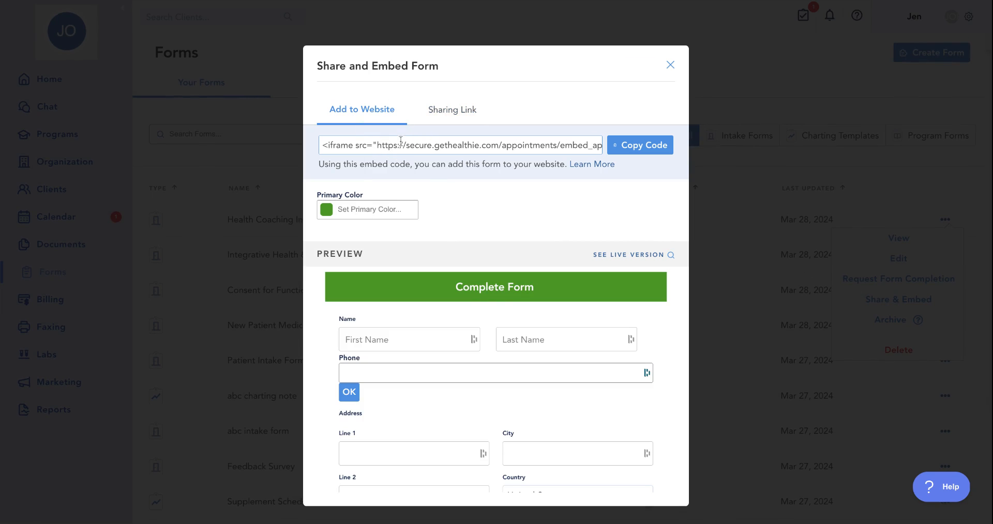
{"action": "left_click", "coordinate": [452, 114]}
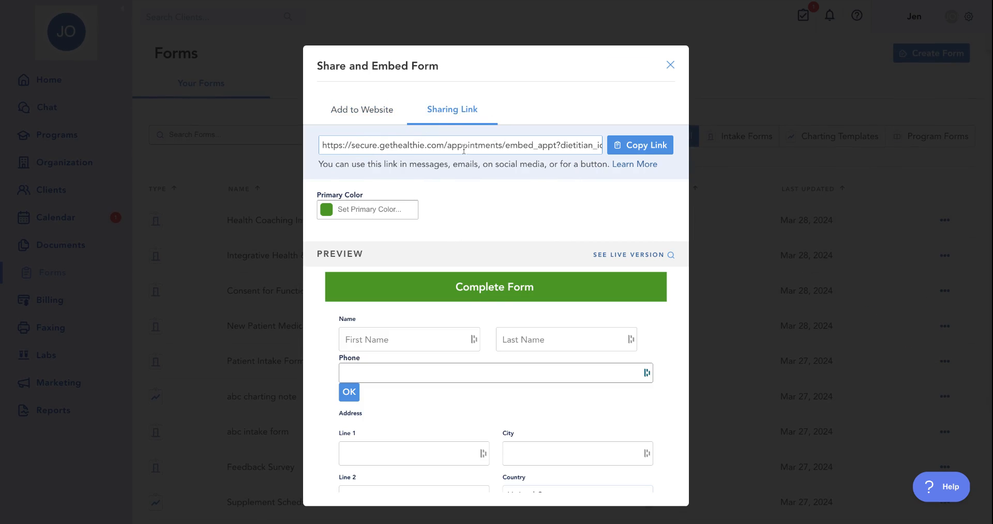
{"action": "left_click", "coordinate": [635, 145]}
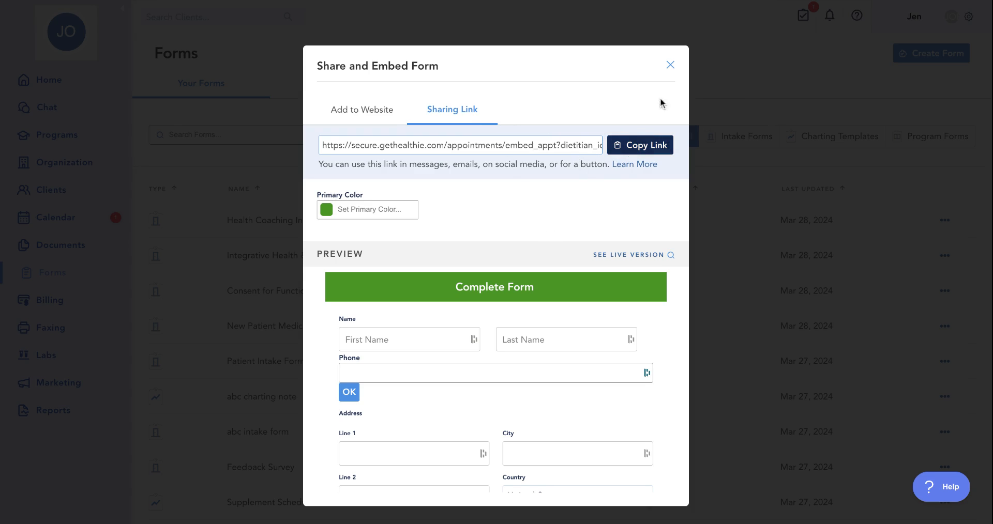
{"action": "left_click", "coordinate": [670, 65]}
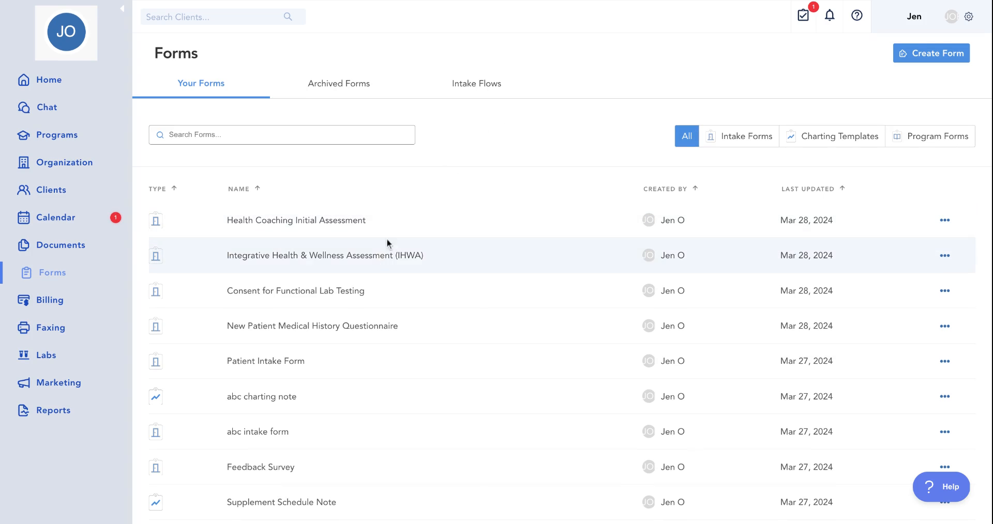
{"action": "scroll", "coordinate": [383, 258], "scroll_direction": "down", "scroll_amount": 2}
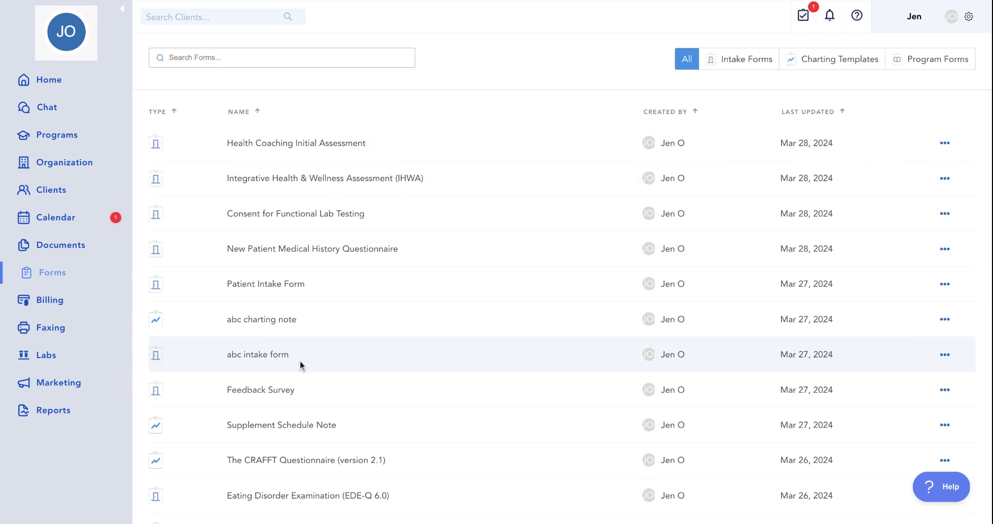
{"action": "scroll", "coordinate": [299, 361], "scroll_direction": "up", "scroll_amount": 2}
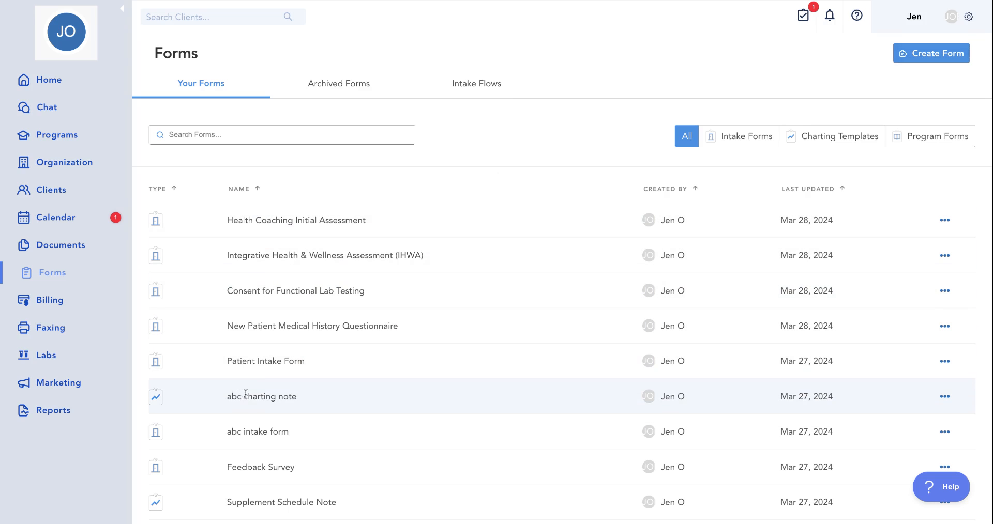
{"action": "scroll", "coordinate": [273, 403], "scroll_direction": "down", "scroll_amount": 1}
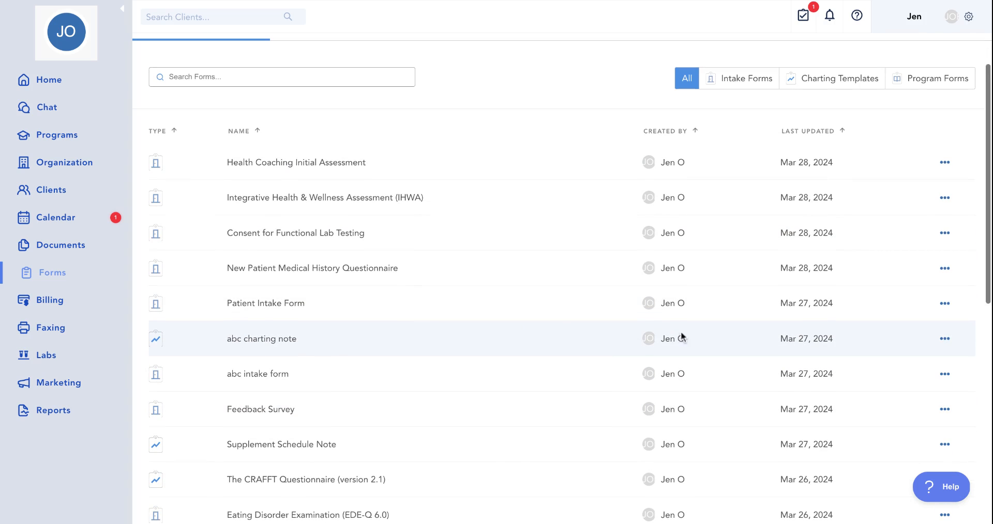
- Open the abc charting note form in the form editor and return to the forms list
{"action": "left_click", "coordinate": [945, 339]}
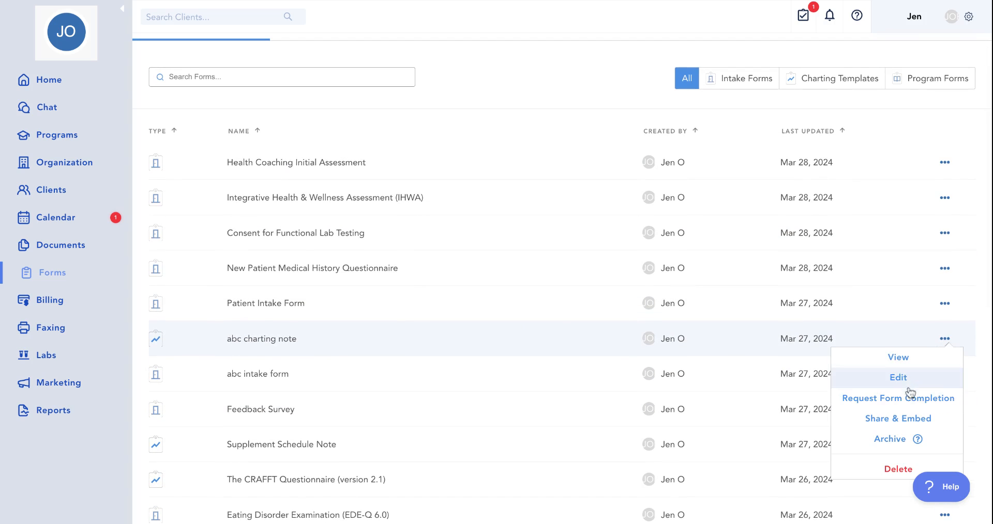
{"action": "left_click", "coordinate": [270, 339]}
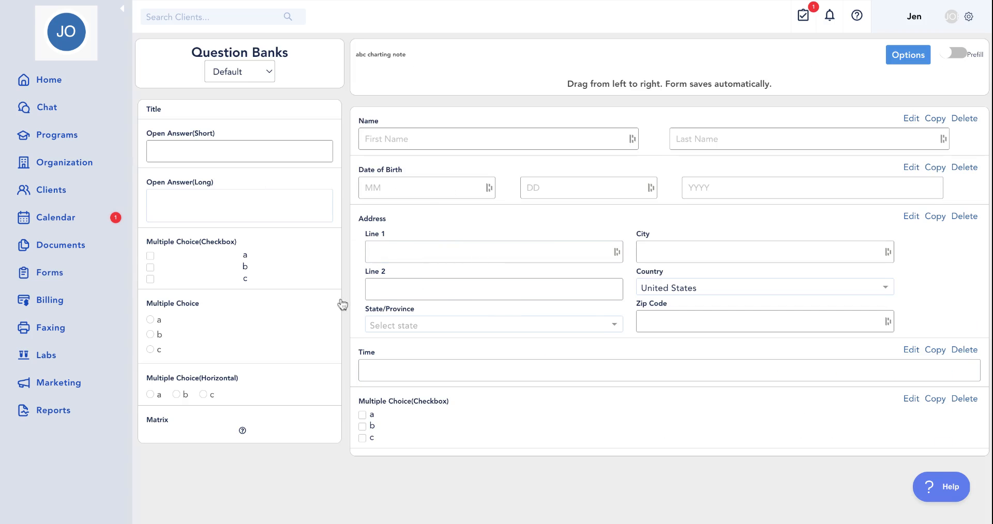
{"action": "left_click", "coordinate": [37, 1]}
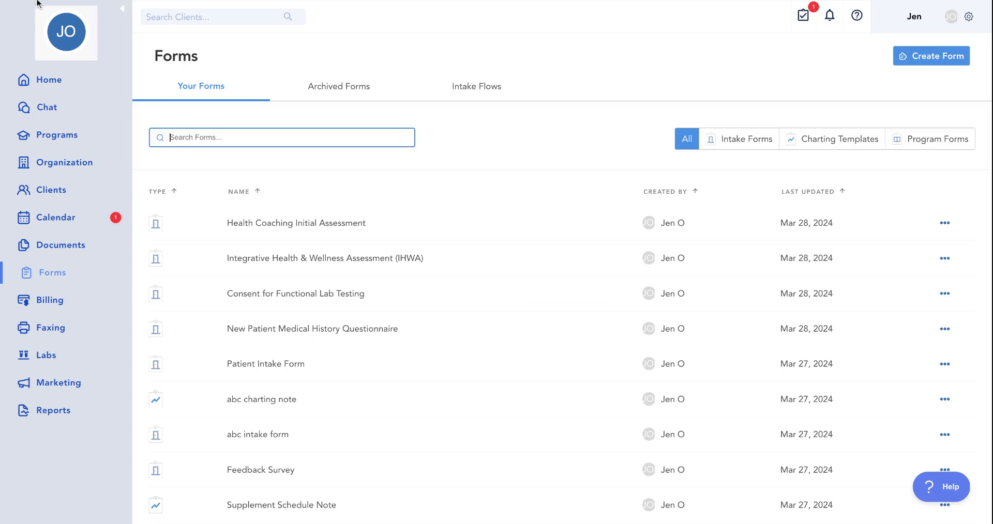
- Create a new form named "My New Intake Form"
{"action": "left_click", "coordinate": [929, 61]}
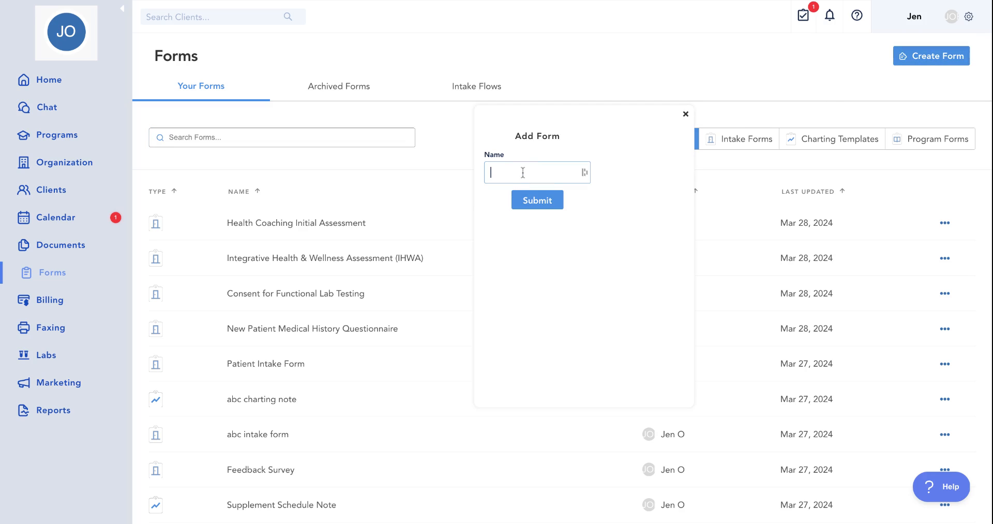
{"action": "type", "text": "My New Intake Fom"}
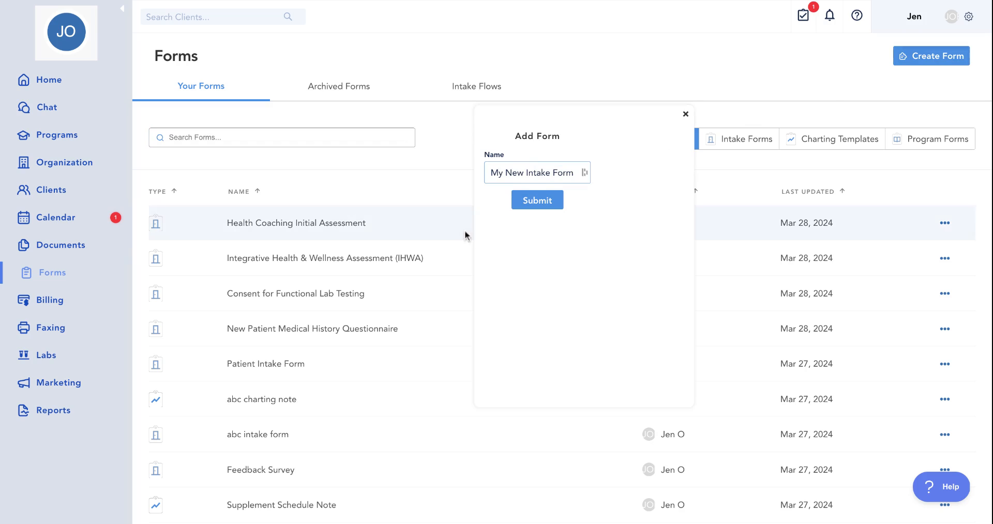
{"action": "left_click", "coordinate": [540, 205]}
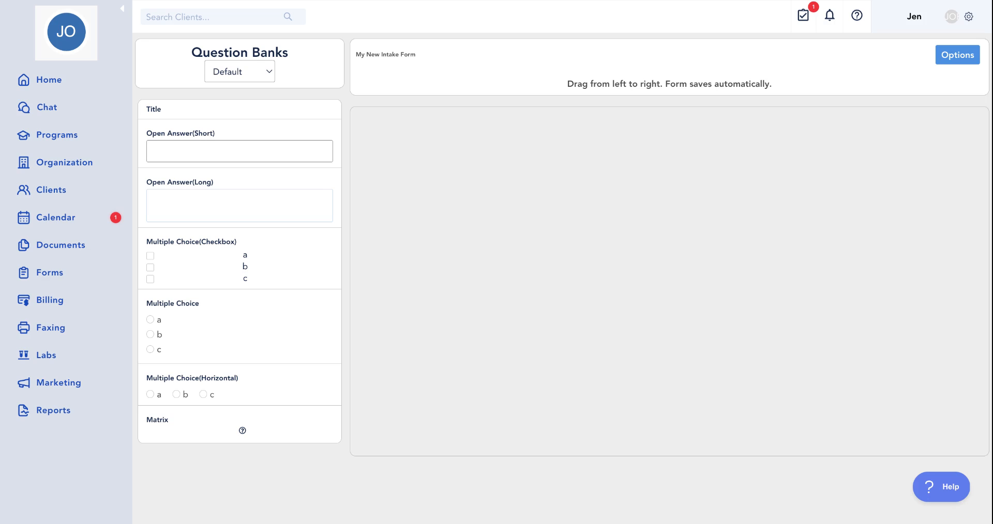
- Add Open Answer(Short), Open Answer(Long) and Multiple Choice(Checkbox) questions to the form from the Default question bank
{"action": "scroll", "coordinate": [195, 269], "scroll_direction": "down", "scroll_amount": 1}
{"action": "scroll", "coordinate": [214, 210], "scroll_direction": "up", "scroll_amount": 1}
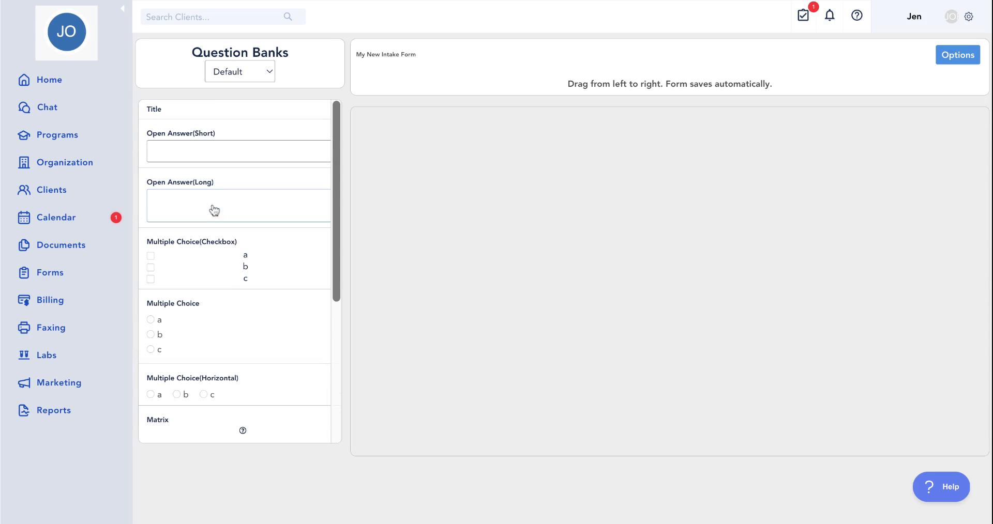
{"action": "left_click", "coordinate": [195, 136]}
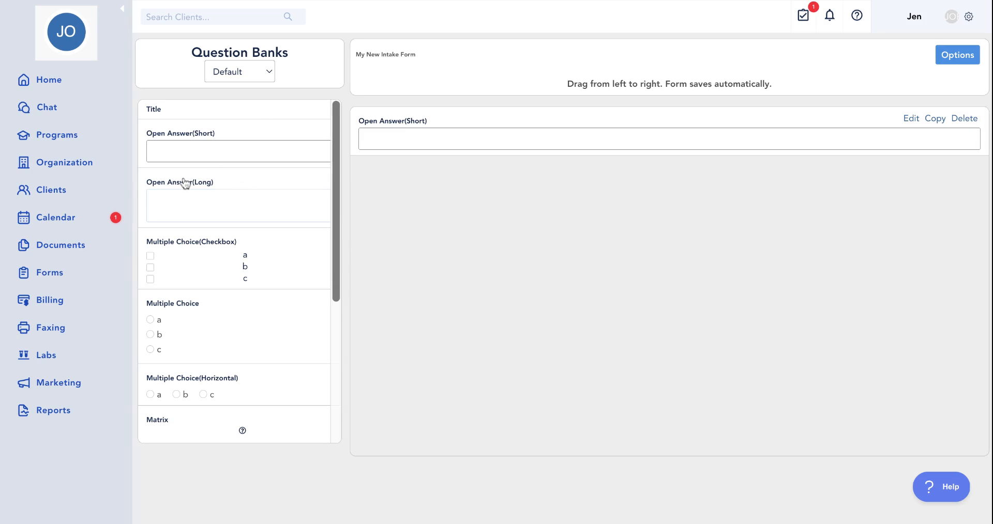
{"action": "left_click_drag", "start_coordinate": [185, 184], "coordinate": [436, 199]}
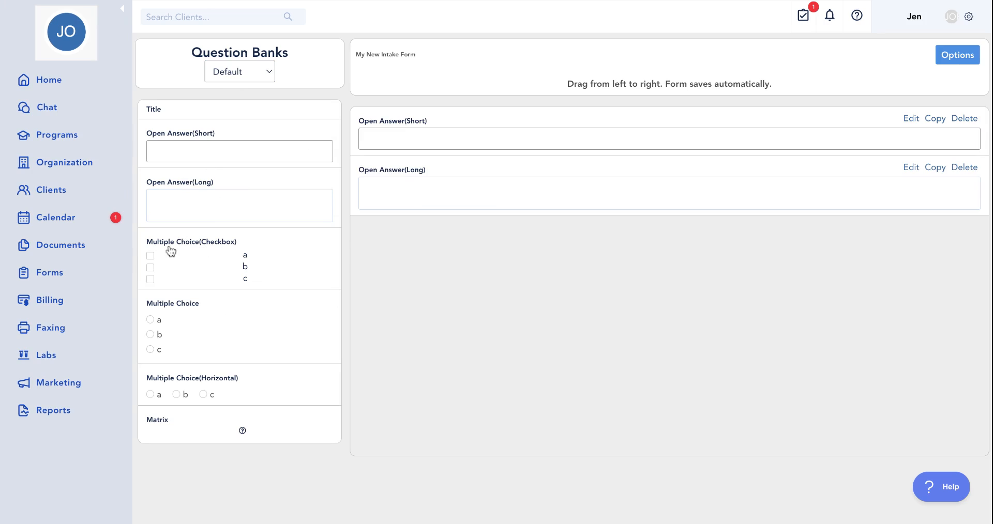
{"action": "left_click_drag", "start_coordinate": [171, 251], "coordinate": [440, 256]}
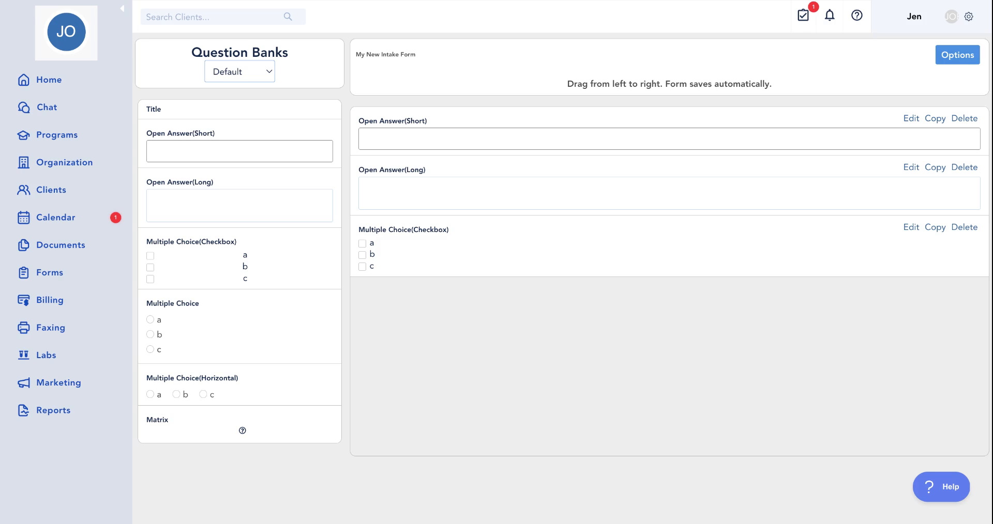
{"action": "scroll", "coordinate": [231, 250], "scroll_direction": "down", "scroll_amount": 2}
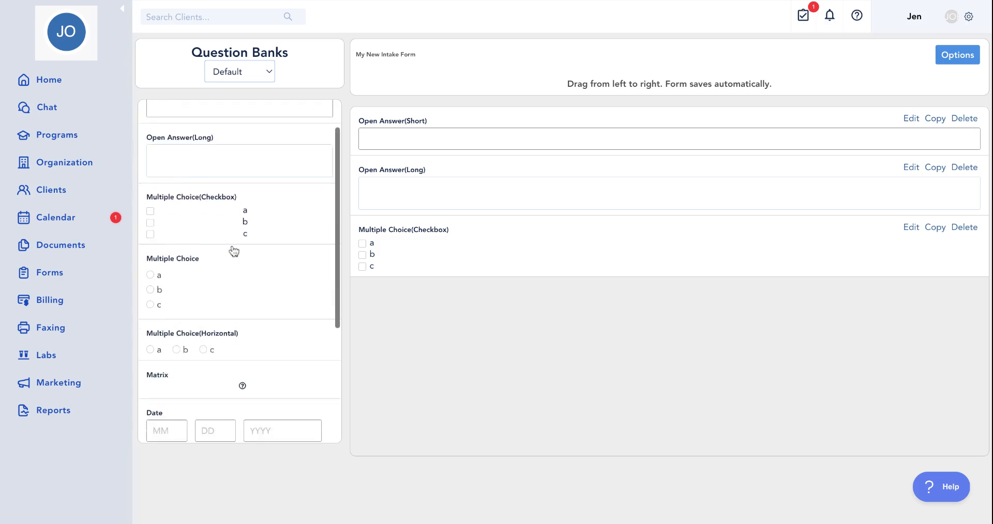
{"action": "scroll", "coordinate": [234, 251], "scroll_direction": "down", "scroll_amount": 6}
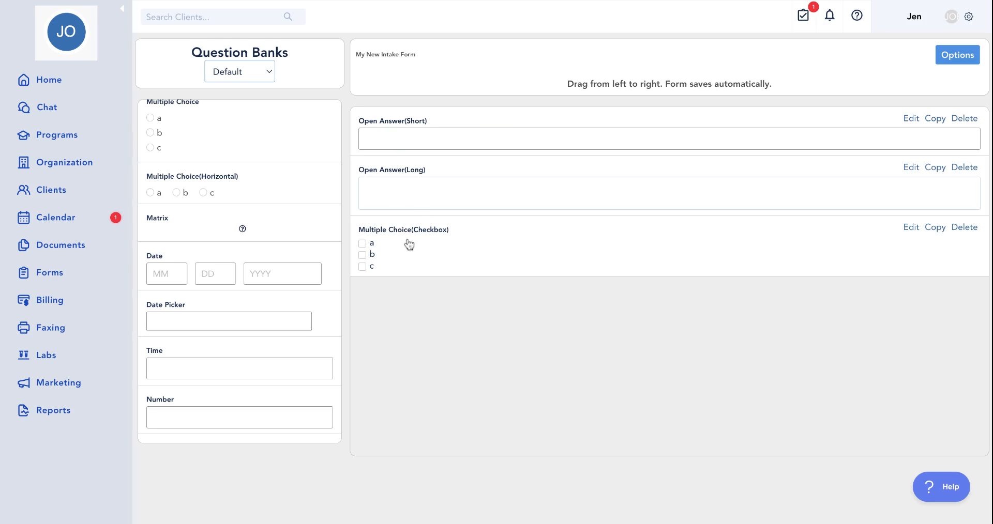
- Relabel the short open-answer field as "Question 1:", toggling its Required option before saving the update
{"action": "left_click", "coordinate": [911, 119]}
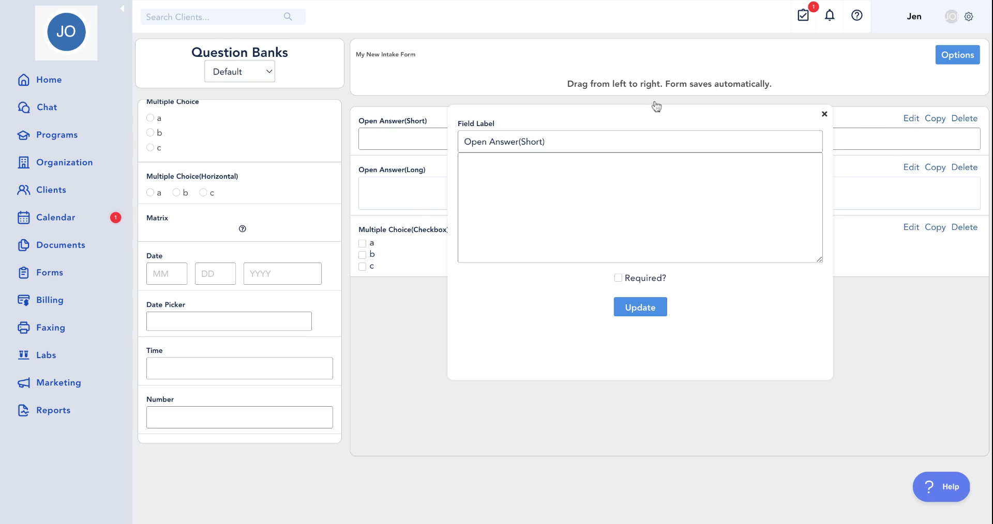
{"action": "triple_click", "coordinate": [536, 137]}
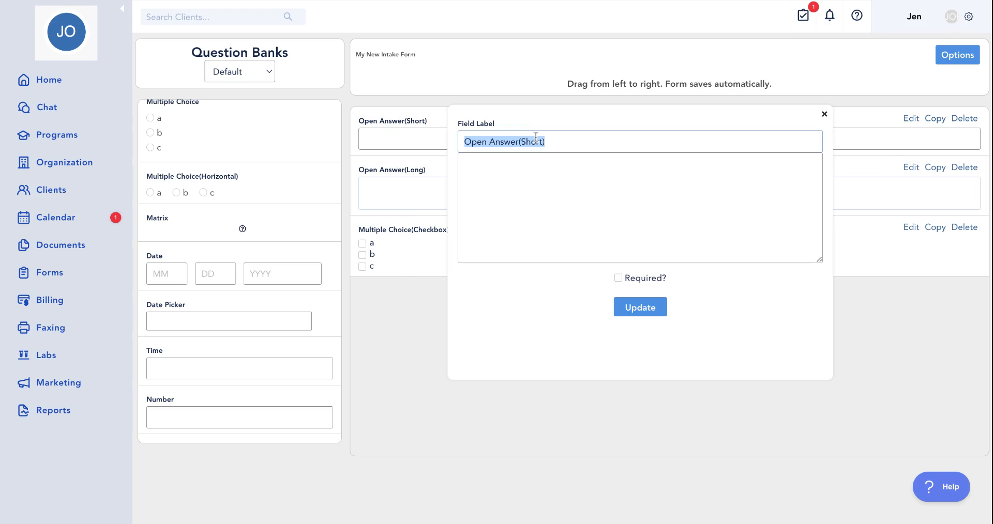
{"action": "type", "text": "Question 1:"}
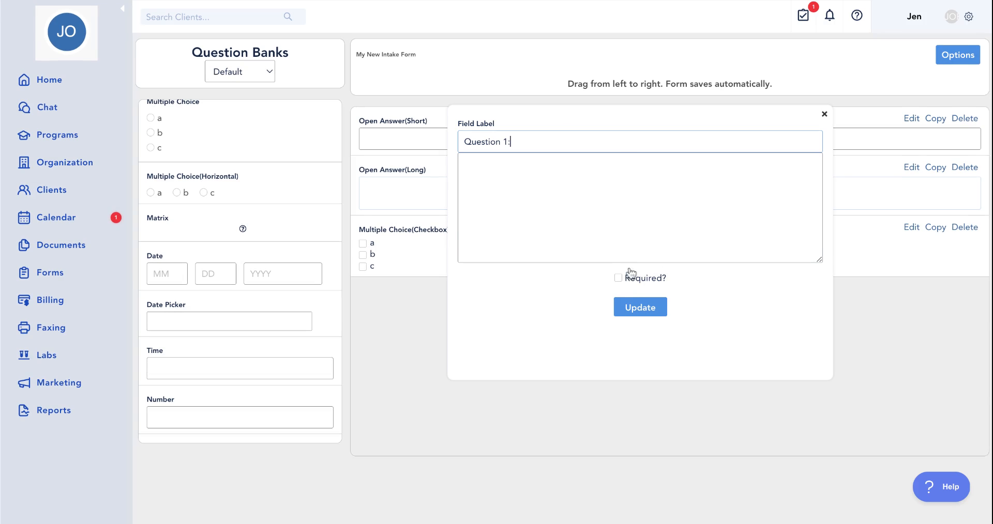
{"action": "left_click", "coordinate": [638, 282]}
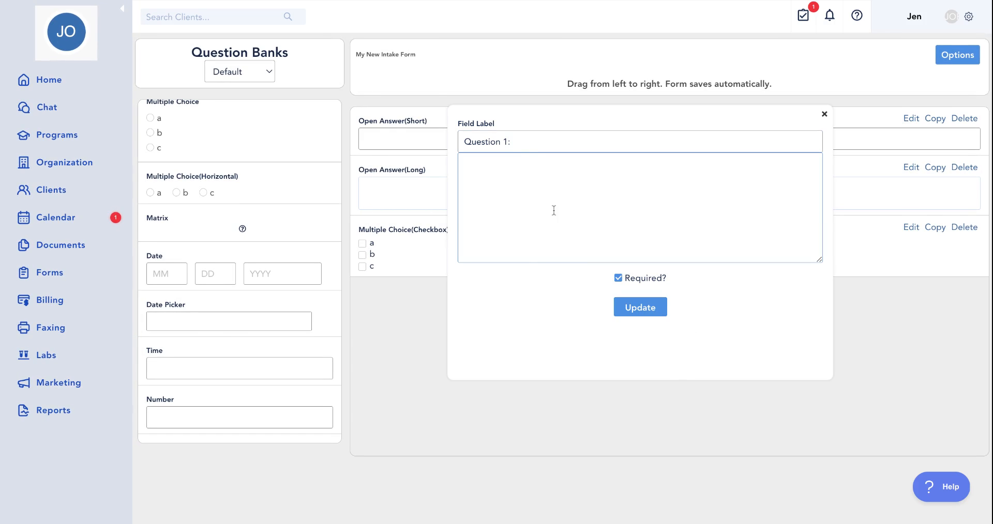
{"action": "scroll", "coordinate": [401, 270], "scroll_direction": "down", "scroll_amount": 1}
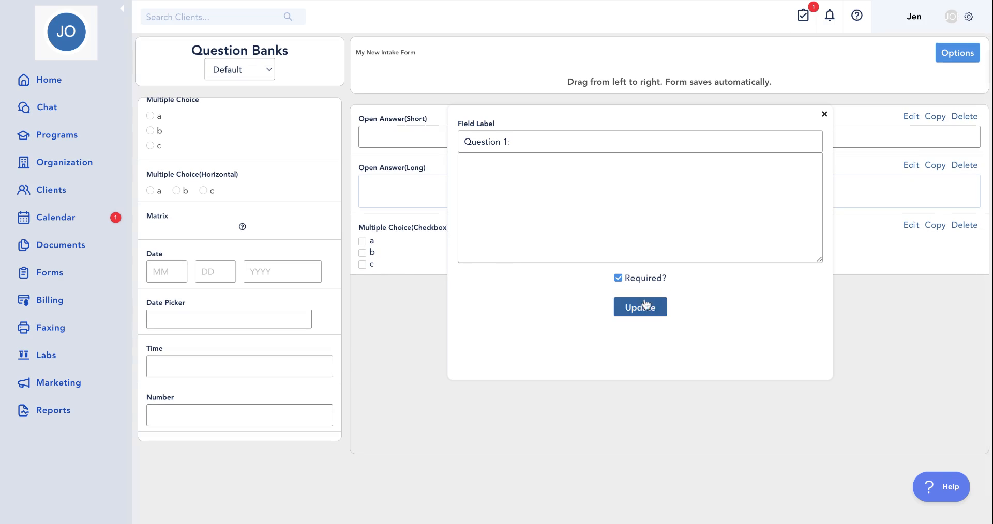
{"action": "left_click", "coordinate": [627, 277]}
{"action": "left_click", "coordinate": [640, 312]}
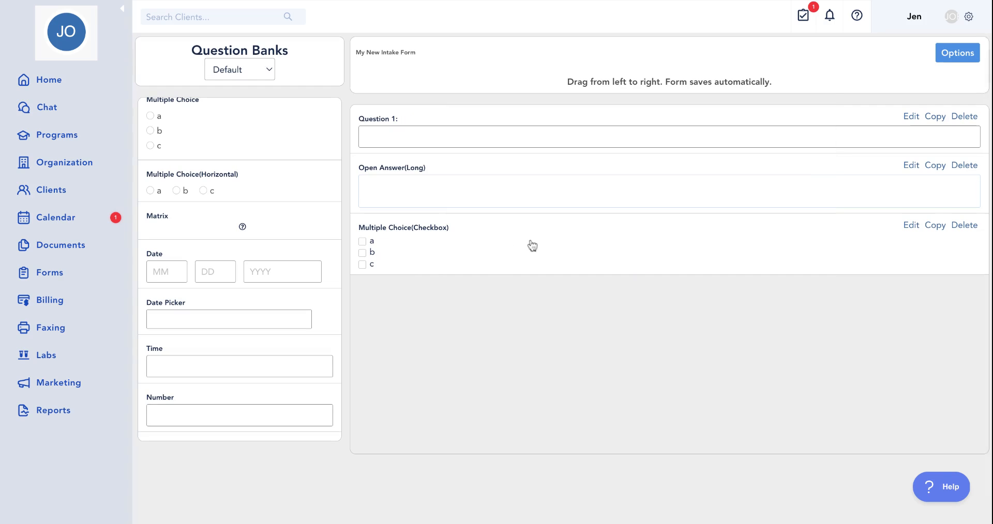
- Relabel the long open-answer field as "Question 2:" and save the update
{"action": "left_click", "coordinate": [910, 165]}
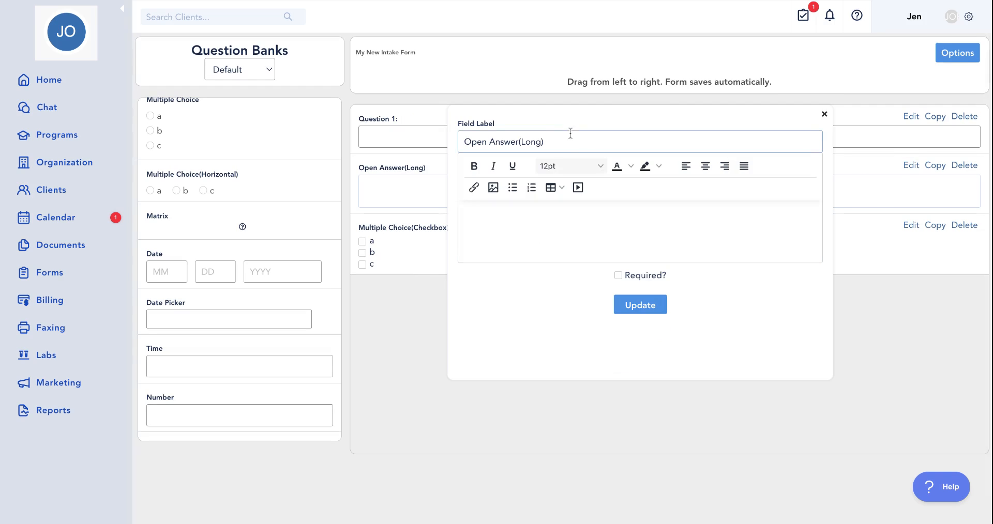
{"action": "triple_click", "coordinate": [567, 140]}
{"action": "type", "text": "Question 2:"}
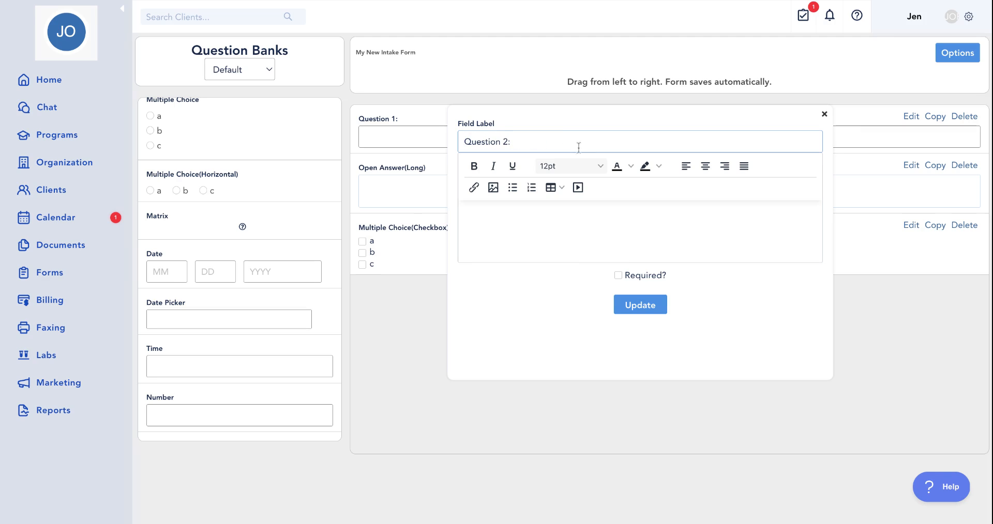
{"action": "left_click", "coordinate": [640, 307]}
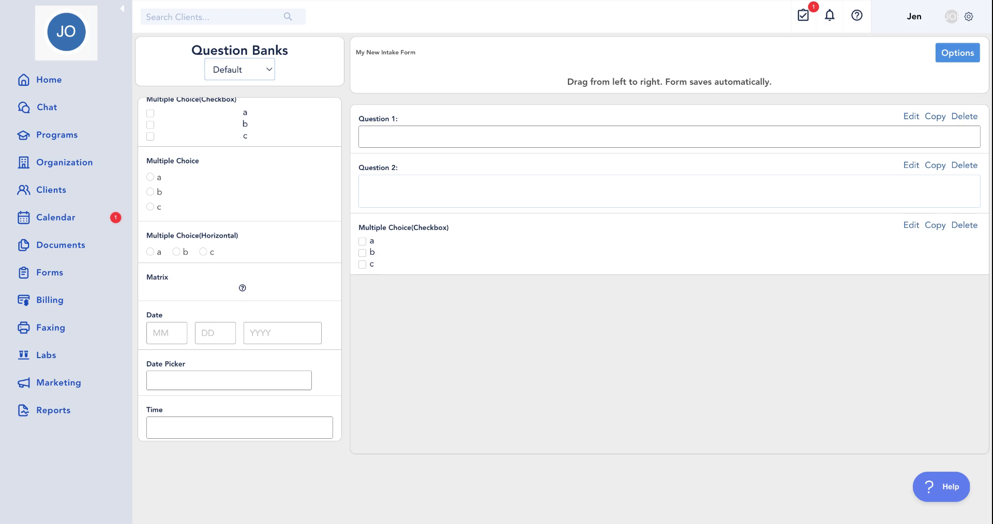
- Switch to the Charting question bank and look through the health-related questions it offers
{"action": "left_click", "coordinate": [232, 93]}
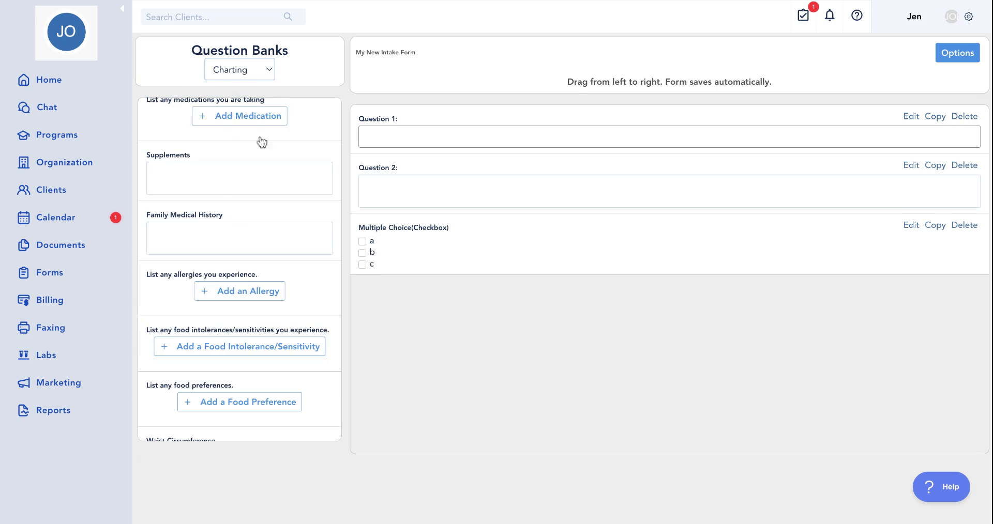
{"action": "scroll", "coordinate": [217, 193], "scroll_direction": "up", "scroll_amount": 4}
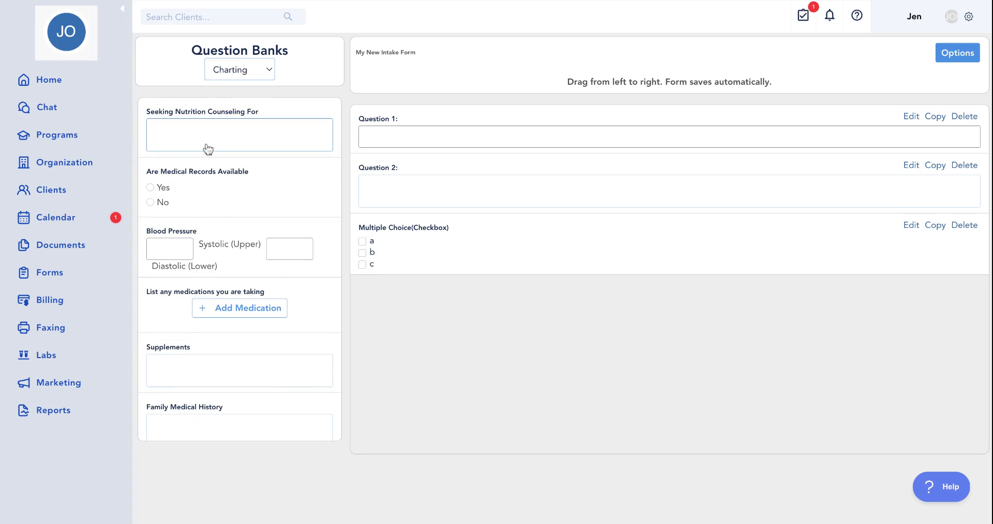
{"action": "scroll", "coordinate": [204, 278], "scroll_direction": "down", "scroll_amount": 3}
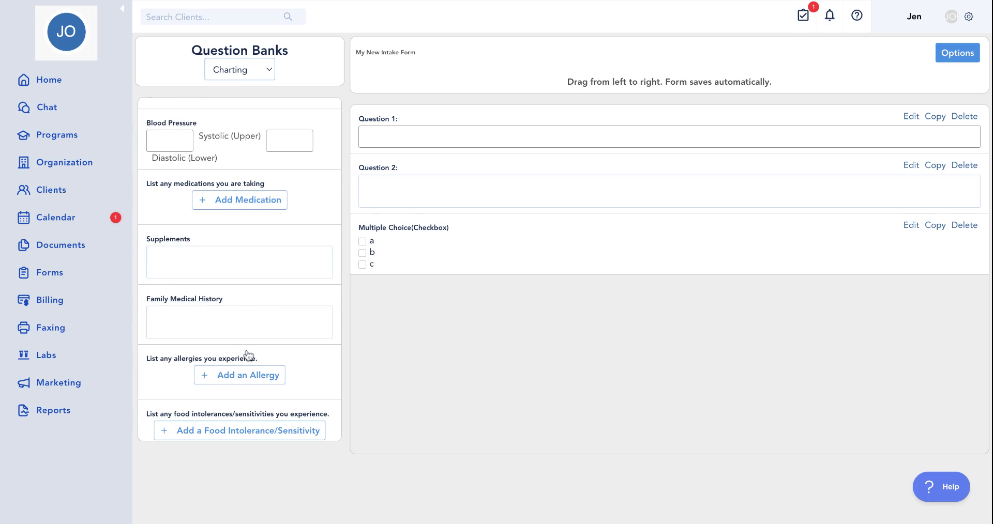
{"action": "scroll", "coordinate": [248, 357], "scroll_direction": "down", "scroll_amount": 3}
{"action": "scroll", "coordinate": [207, 321], "scroll_direction": "down", "scroll_amount": 2}
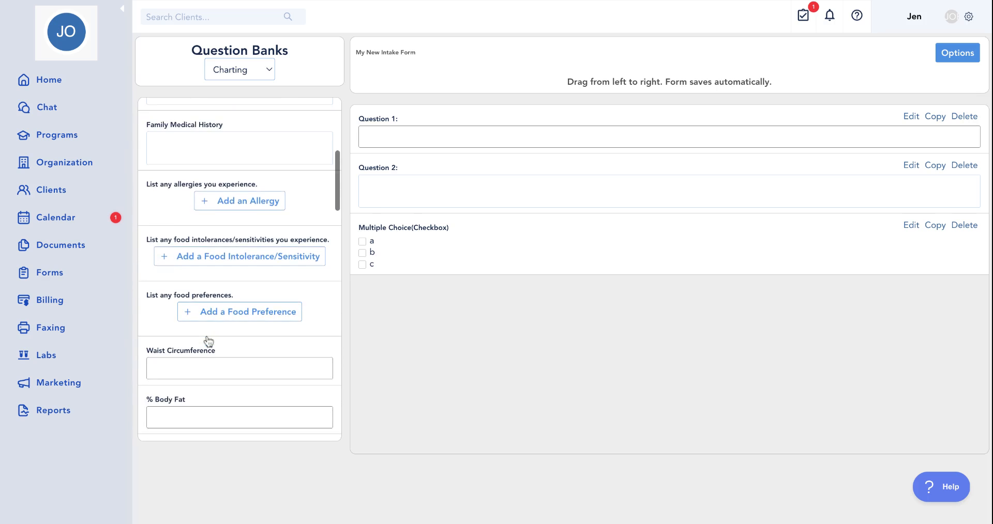
{"action": "scroll", "coordinate": [226, 187], "scroll_direction": "up", "scroll_amount": 2}
{"action": "scroll", "coordinate": [226, 187], "scroll_direction": "up", "scroll_amount": 1}
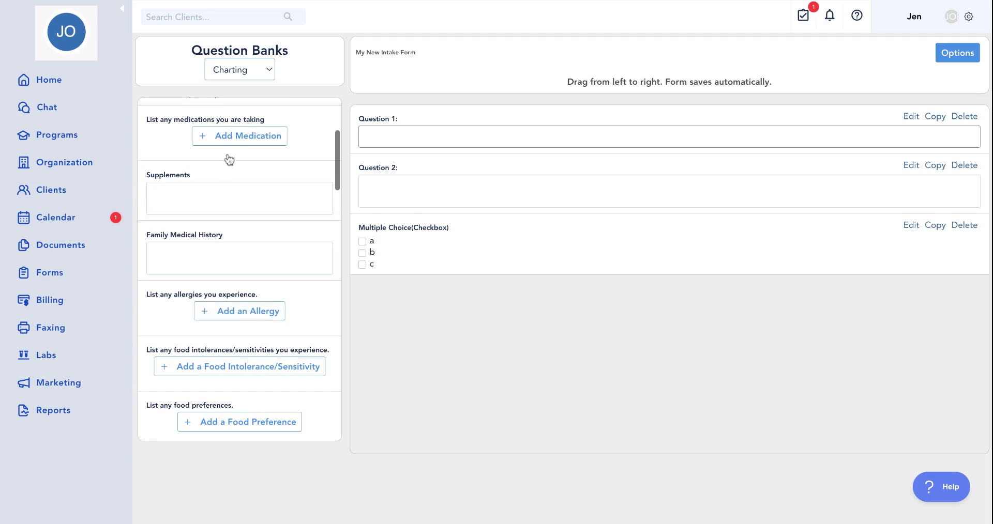
- Add a Signature field at the form's end and an Agreement(Read Only) field at its start, checking the agreement's edit settings
{"action": "left_click", "coordinate": [223, 69]}
{"action": "left_click", "coordinate": [244, 141]}
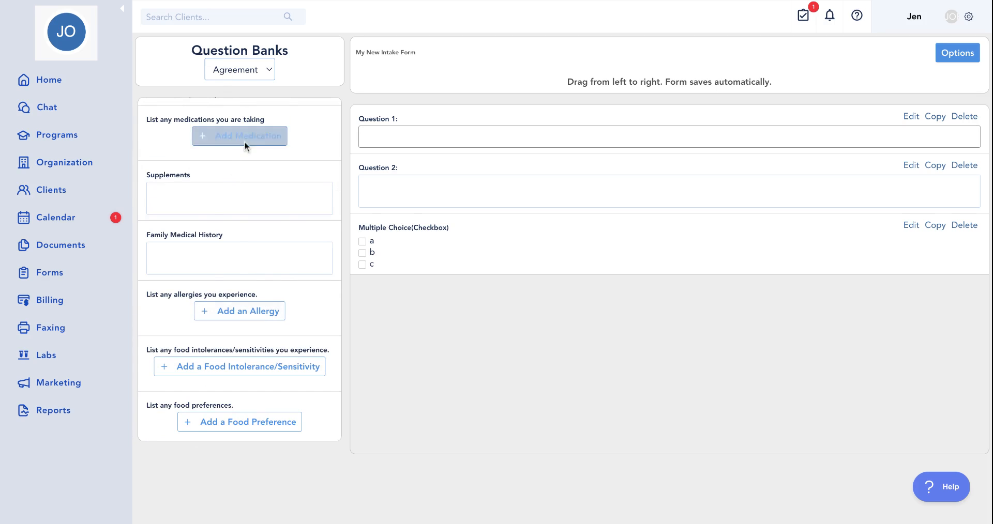
{"action": "left_click", "coordinate": [178, 158]}
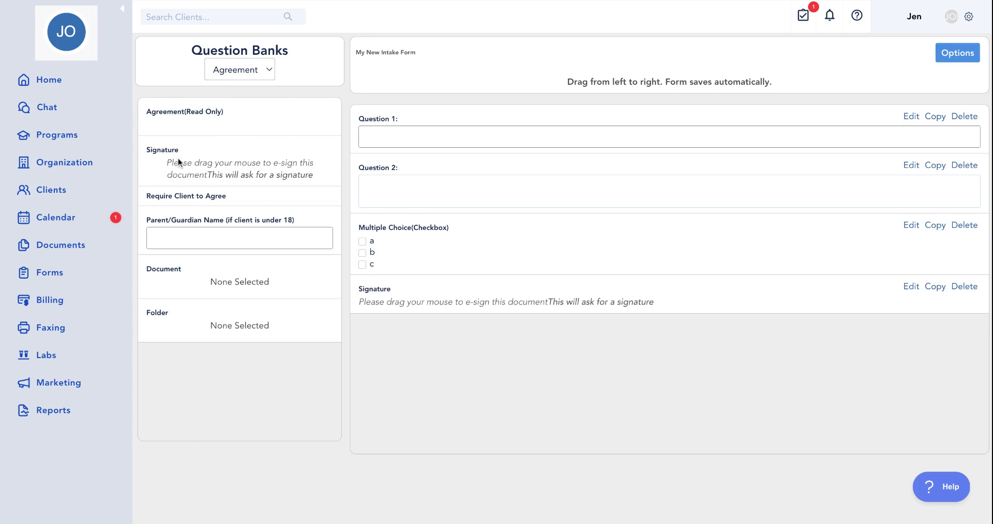
{"action": "left_click", "coordinate": [205, 125]}
{"action": "left_click", "coordinate": [909, 118]}
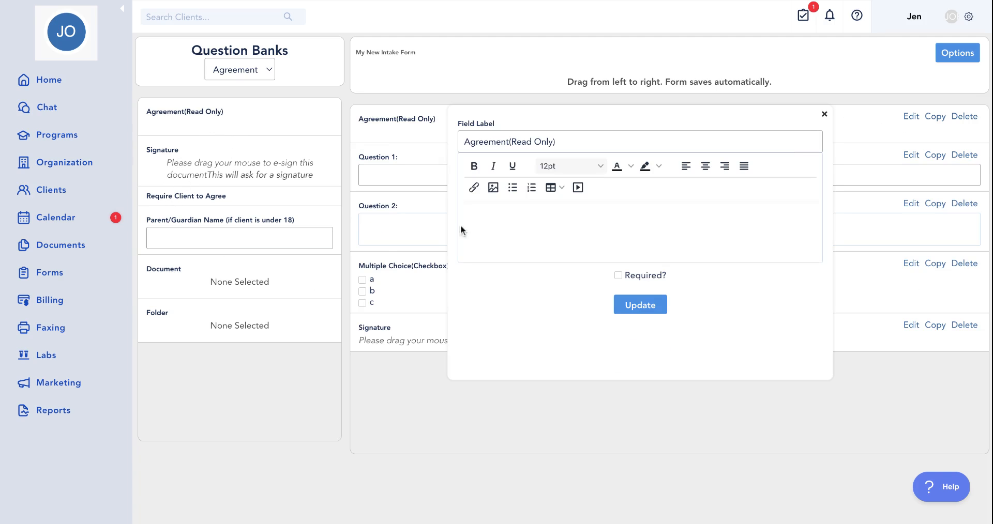
{"action": "left_click", "coordinate": [824, 114]}
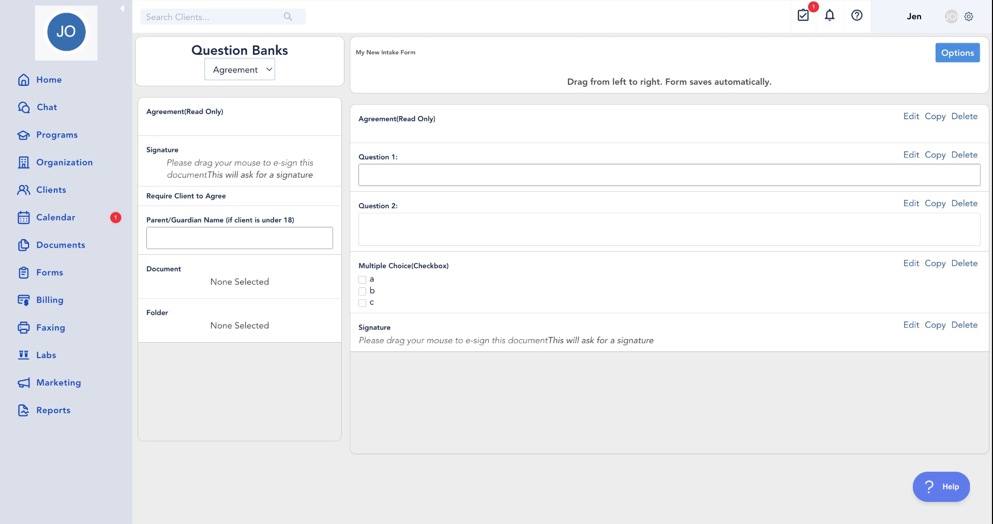
- Look through the Client Info question bank and add its Name field at the start of the form
{"action": "left_click", "coordinate": [245, 175]}
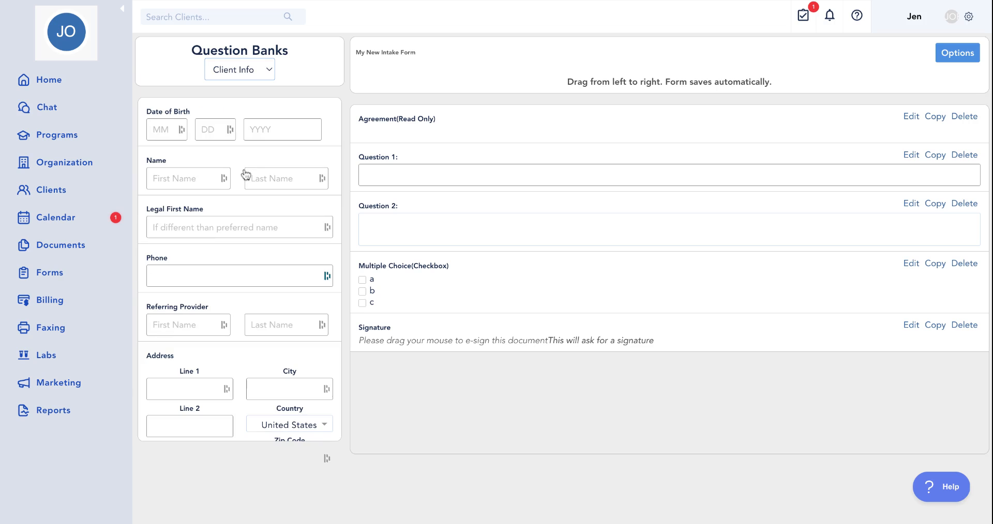
{"action": "scroll", "coordinate": [243, 290], "scroll_direction": "down", "scroll_amount": 5}
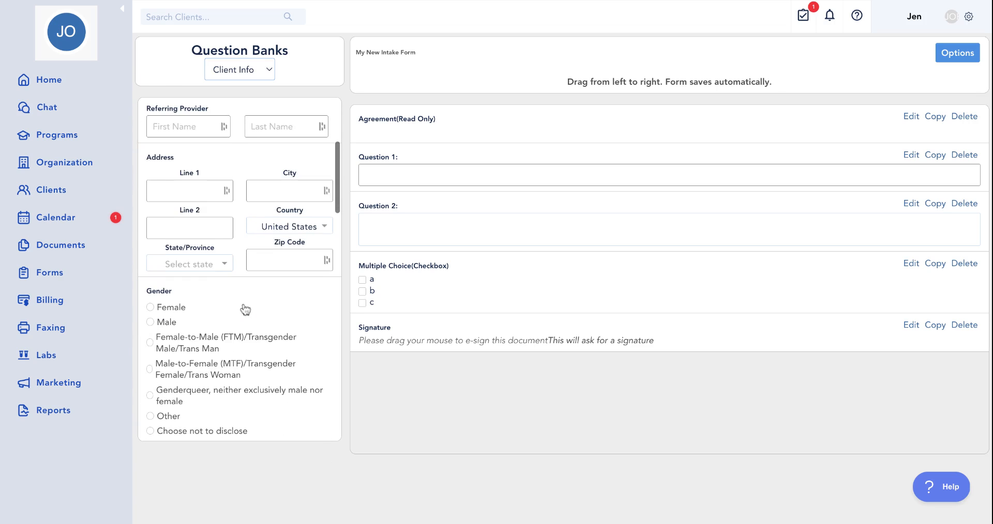
{"action": "scroll", "coordinate": [245, 310], "scroll_direction": "down", "scroll_amount": 6}
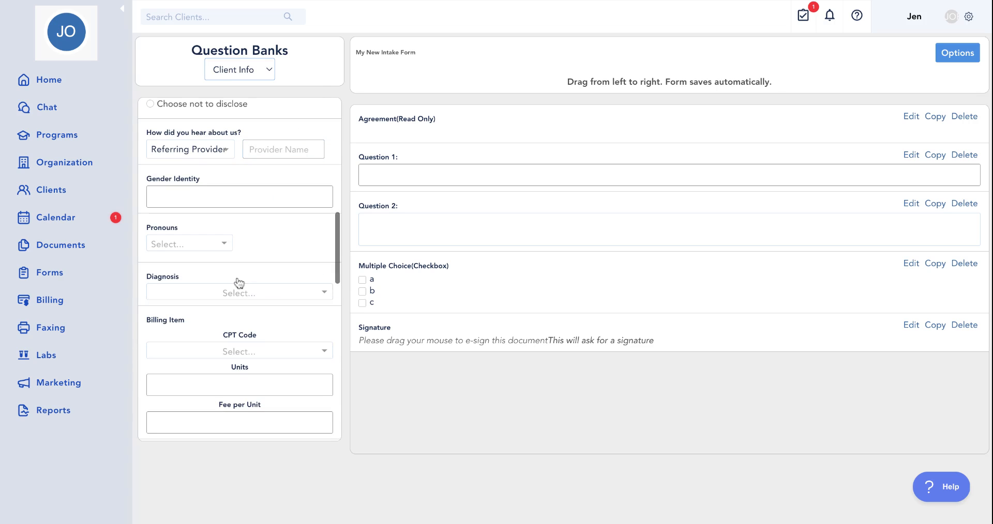
{"action": "scroll", "coordinate": [271, 204], "scroll_direction": "up", "scroll_amount": 10}
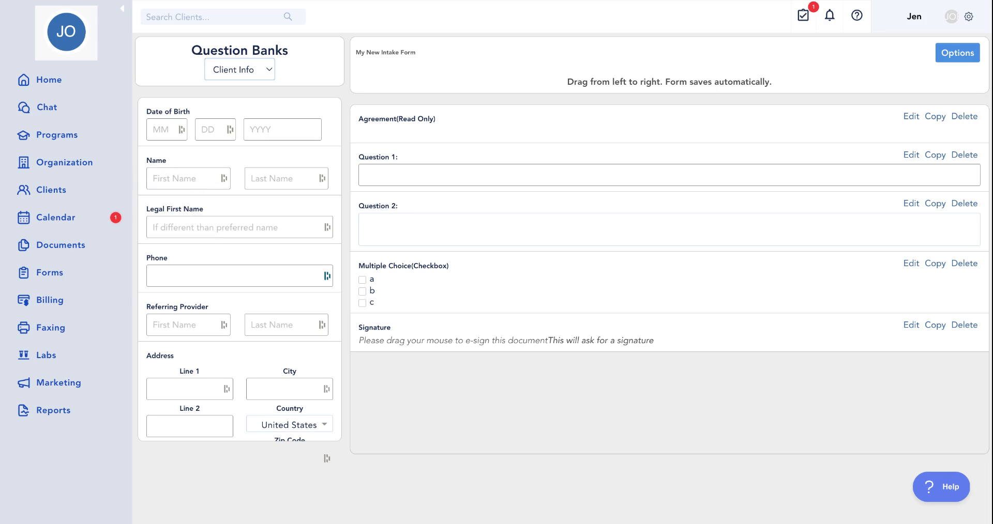
{"action": "left_click", "coordinate": [160, 167]}
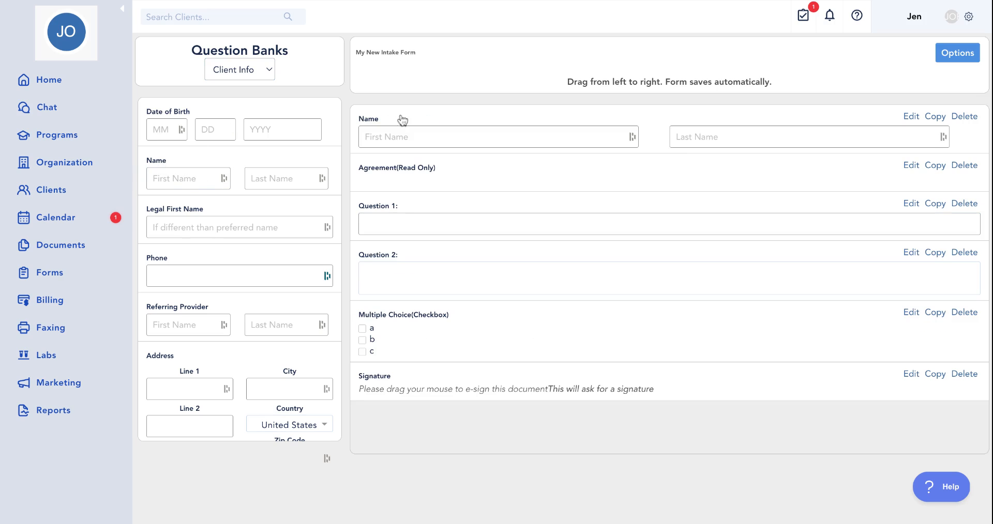
- Add the Client Info bank's Date of Birth and Referring Provider fields directly below the form's Name field
{"action": "left_click", "coordinate": [176, 114]}
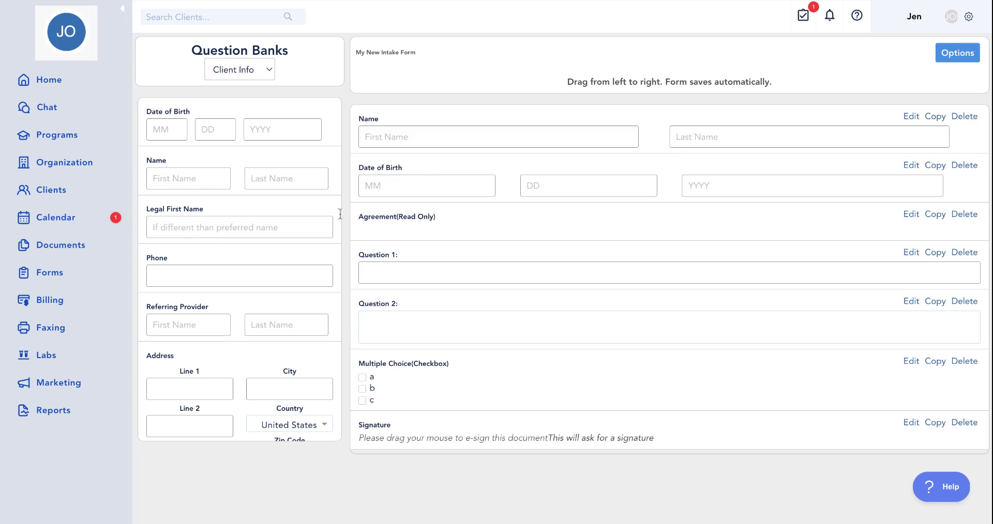
{"action": "scroll", "coordinate": [202, 275], "scroll_direction": "down", "scroll_amount": 3}
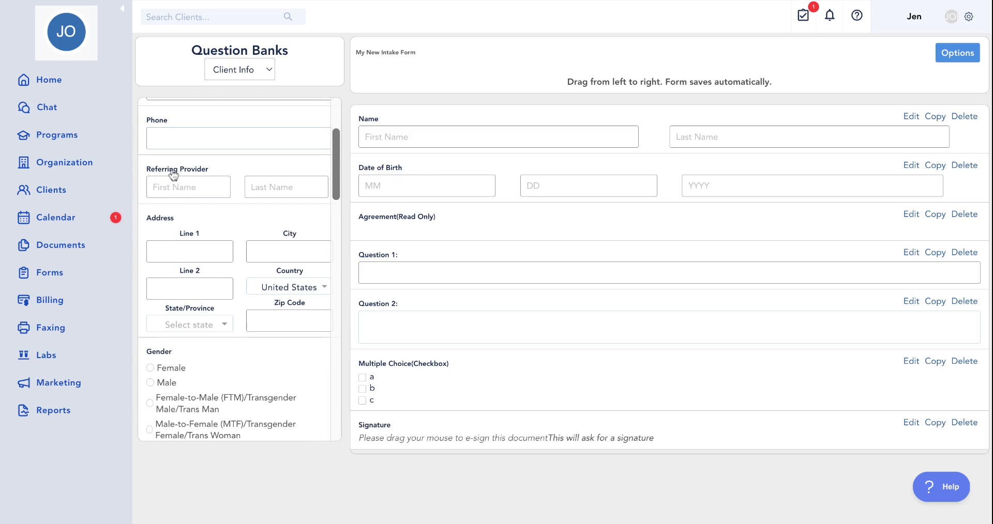
{"action": "left_click", "coordinate": [171, 174]}
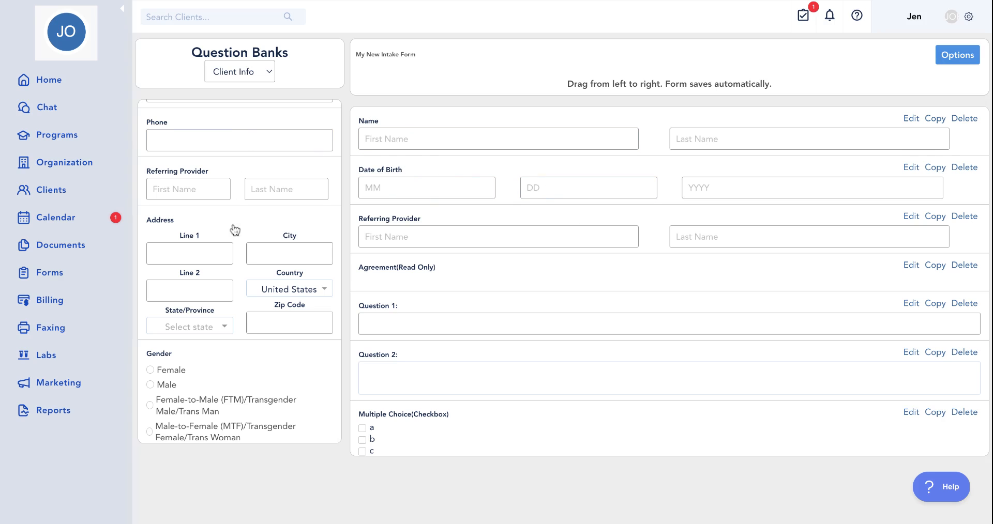
- Look through the remaining Client Info questions, such as gender, diagnosis, billing and measurement fields, and review the fields already in the form
{"action": "scroll", "coordinate": [236, 228], "scroll_direction": "down", "scroll_amount": 3}
{"action": "scroll", "coordinate": [237, 229], "scroll_direction": "down", "scroll_amount": 6}
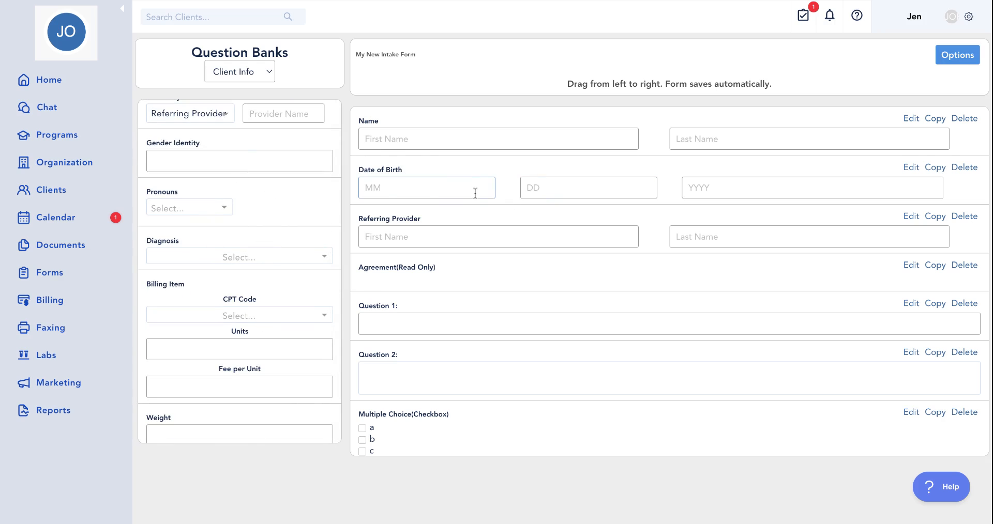
{"action": "left_click", "coordinate": [405, 183]}
{"action": "scroll", "coordinate": [196, 220], "scroll_direction": "down", "scroll_amount": 2}
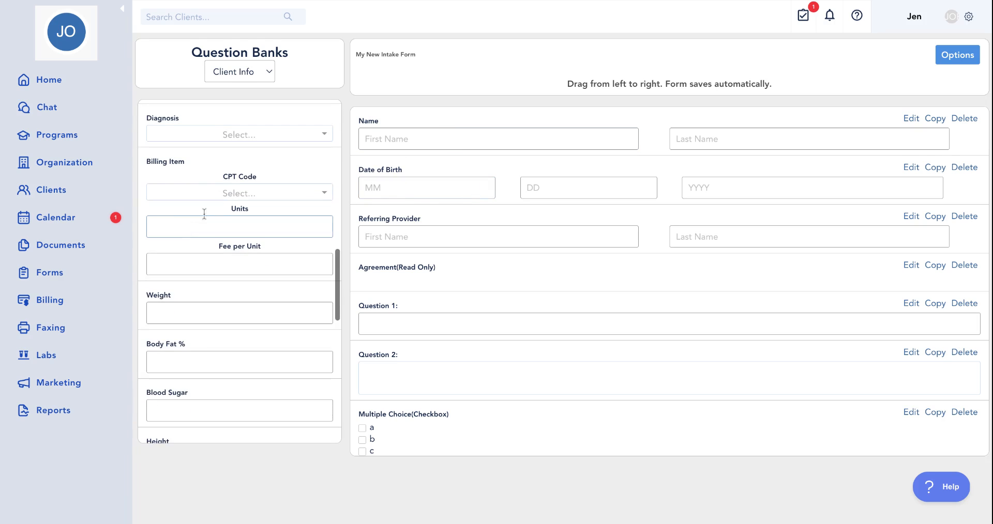
{"action": "scroll", "coordinate": [173, 251], "scroll_direction": "down", "scroll_amount": 2}
{"action": "scroll", "coordinate": [175, 251], "scroll_direction": "up", "scroll_amount": 10}
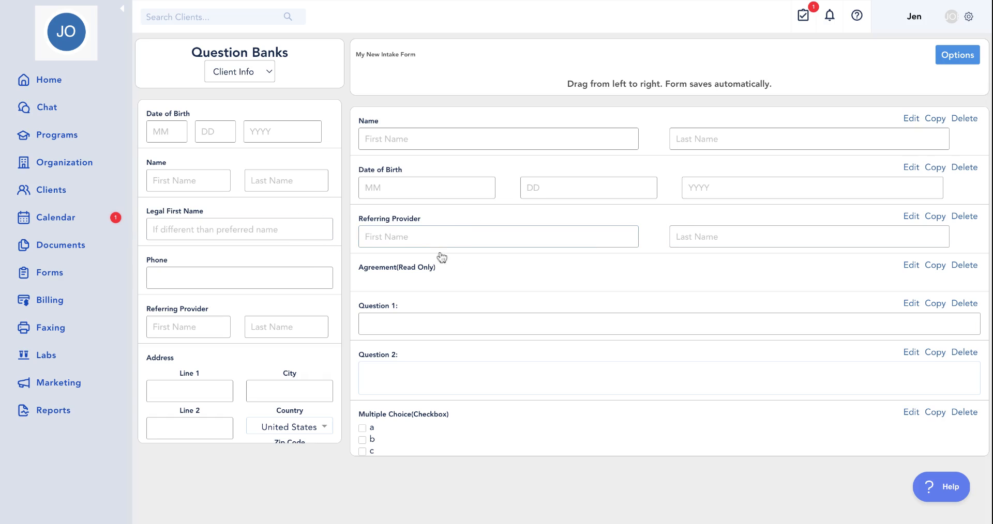
{"action": "scroll", "coordinate": [465, 267], "scroll_direction": "down", "scroll_amount": 1}
{"action": "scroll", "coordinate": [465, 268], "scroll_direction": "down", "scroll_amount": 1}
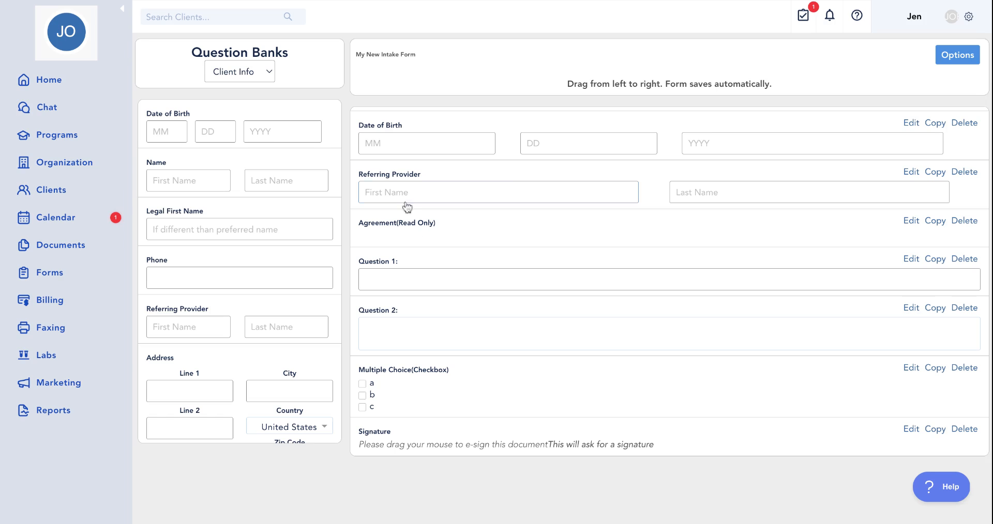
{"action": "scroll", "coordinate": [244, 197], "scroll_direction": "down", "scroll_amount": 1}
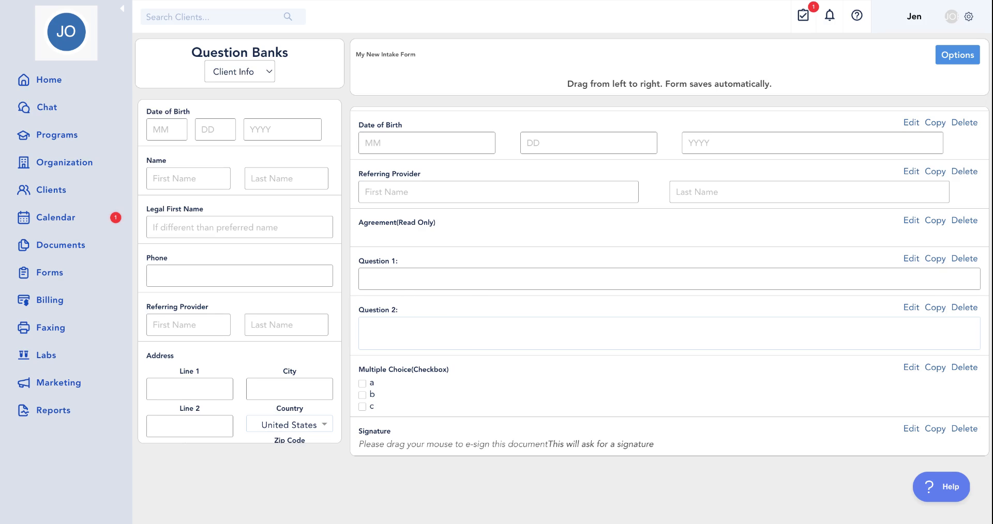
{"action": "scroll", "coordinate": [228, 248], "scroll_direction": "down", "scroll_amount": 6}
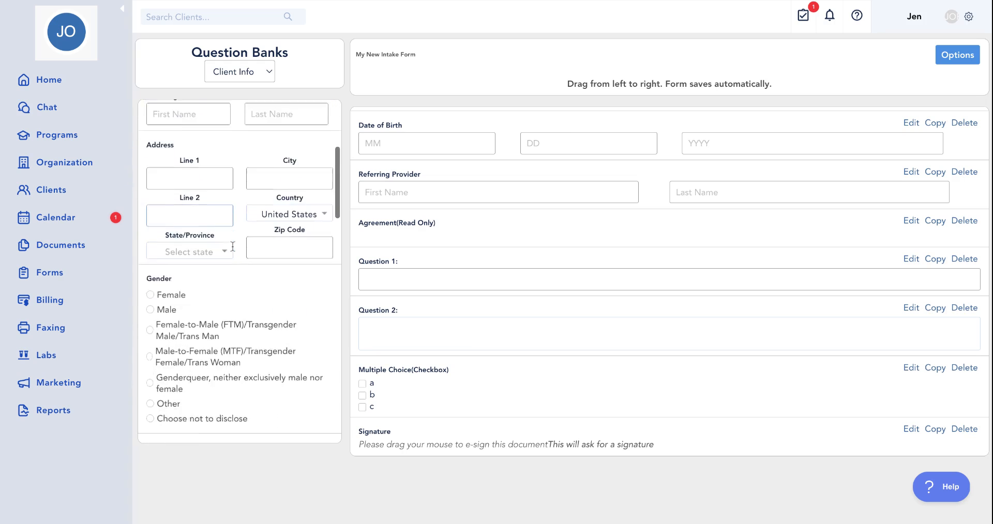
{"action": "scroll", "coordinate": [233, 247], "scroll_direction": "down", "scroll_amount": 5}
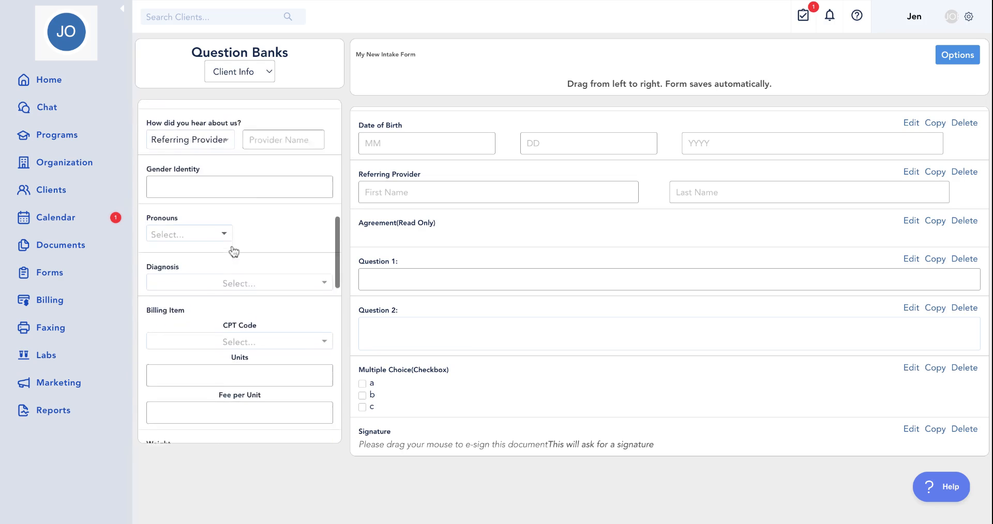
{"action": "scroll", "coordinate": [232, 251], "scroll_direction": "up", "scroll_amount": 10}
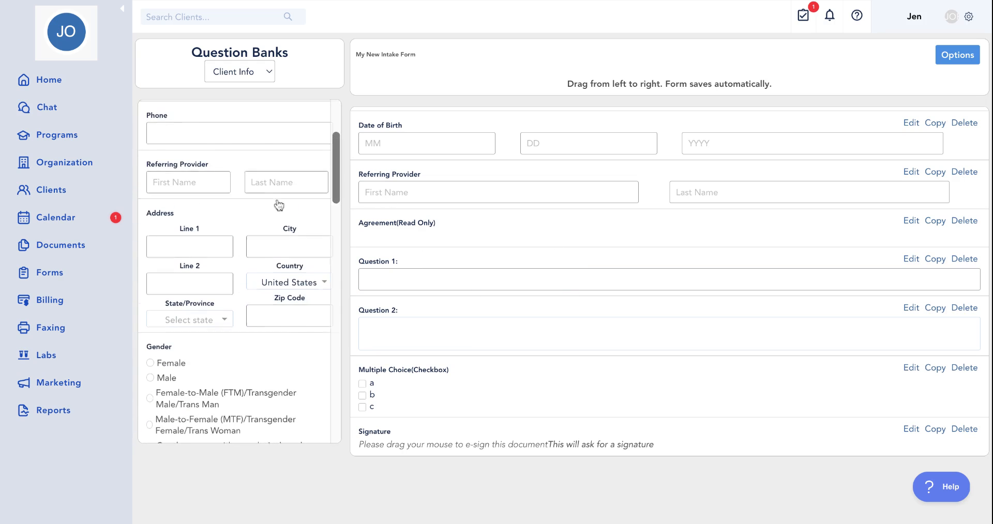
- Switch to the Default question bank and add an Open Answer(Short) field above Question 1 in the form
{"action": "left_click", "coordinate": [262, 72]}
{"action": "left_click", "coordinate": [262, 58]}
{"action": "scroll", "coordinate": [379, 170], "scroll_direction": "up", "scroll_amount": 2}
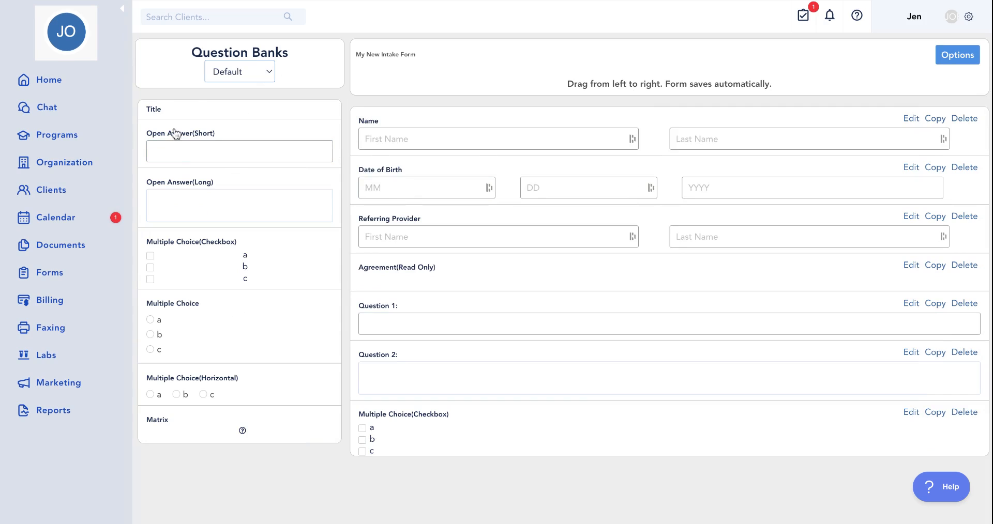
{"action": "left_click_drag", "start_coordinate": [175, 135], "coordinate": [443, 308]}
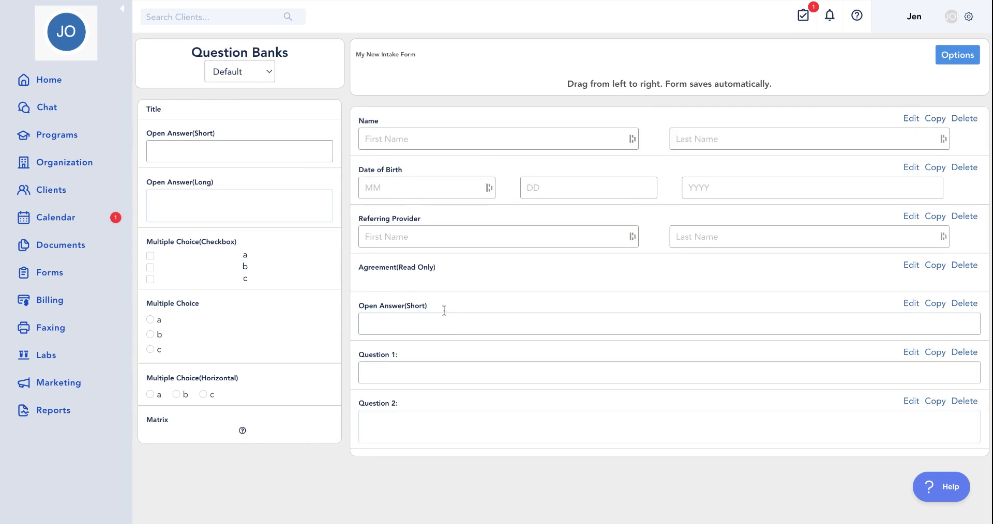
- Relabel the new short open-answer field as "My Copied Field Question" and save the update
{"action": "left_click", "coordinate": [912, 307]}
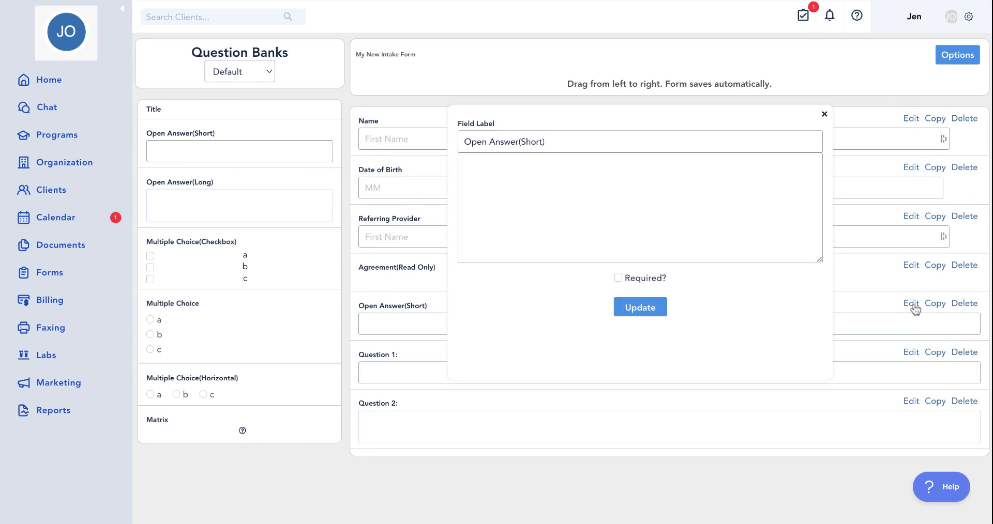
{"action": "triple_click", "coordinate": [571, 141]}
{"action": "type", "text": "M"}
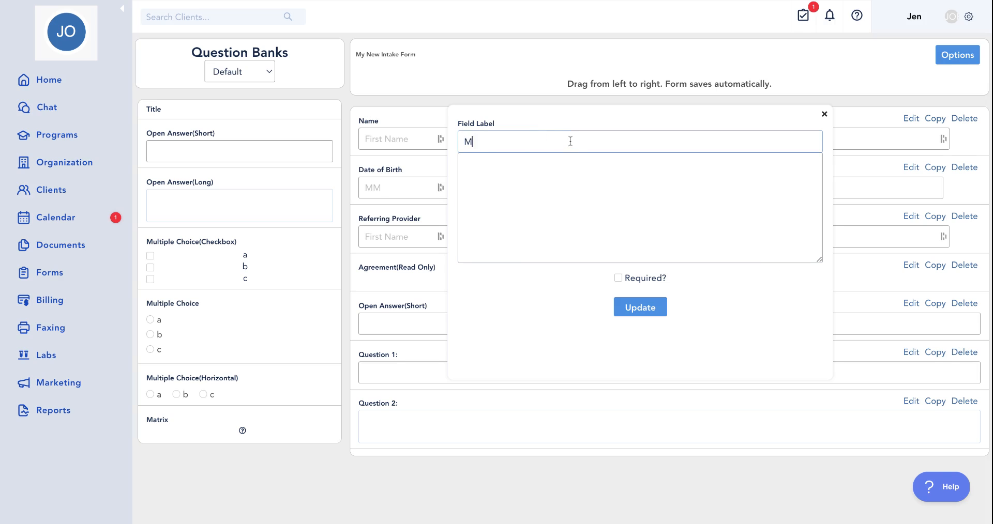
{"action": "type", "text": "y Copied Field Question"}
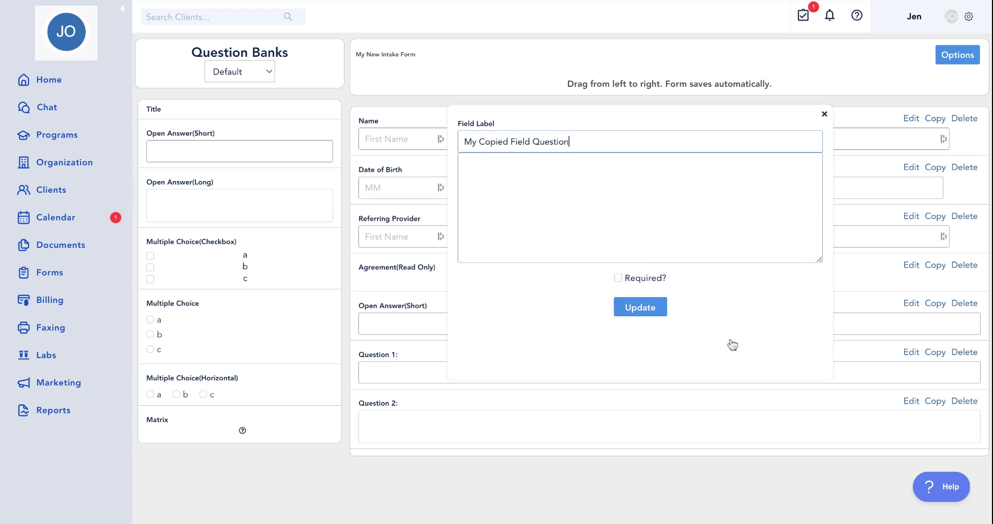
{"action": "left_click", "coordinate": [623, 308]}
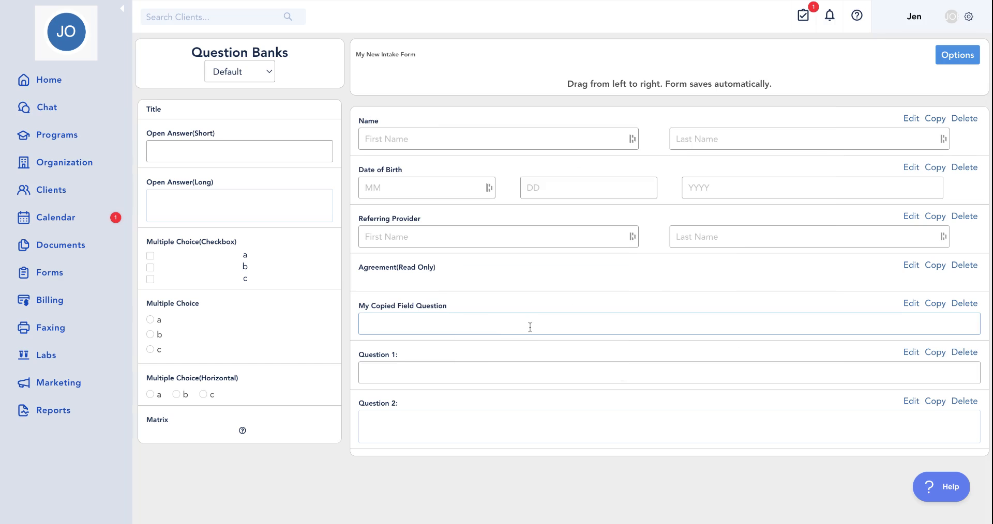
- Copy My Copied Field Question into the Copied question bank and locate it there by searching the page for "My Copied Field"
{"action": "left_click", "coordinate": [934, 307]}
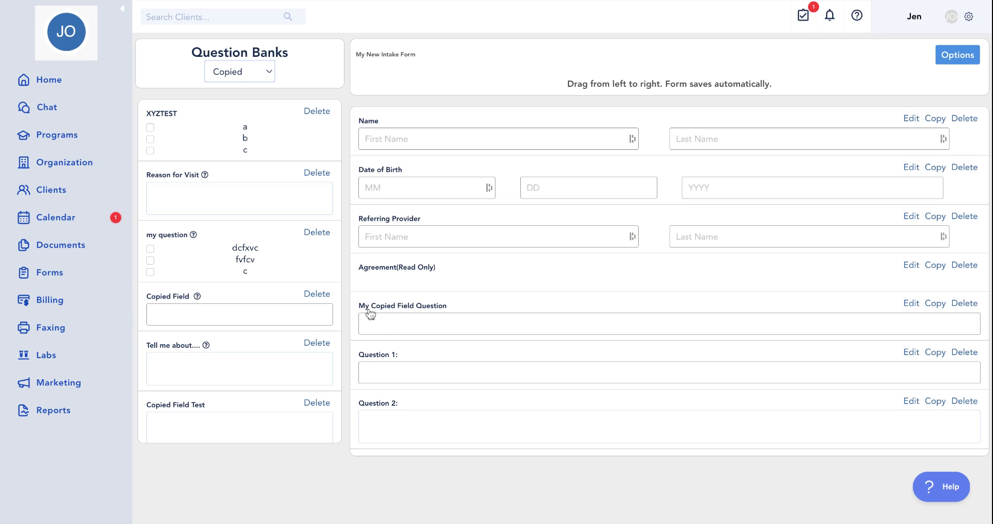
{"action": "scroll", "coordinate": [244, 304], "scroll_direction": "down", "scroll_amount": 1}
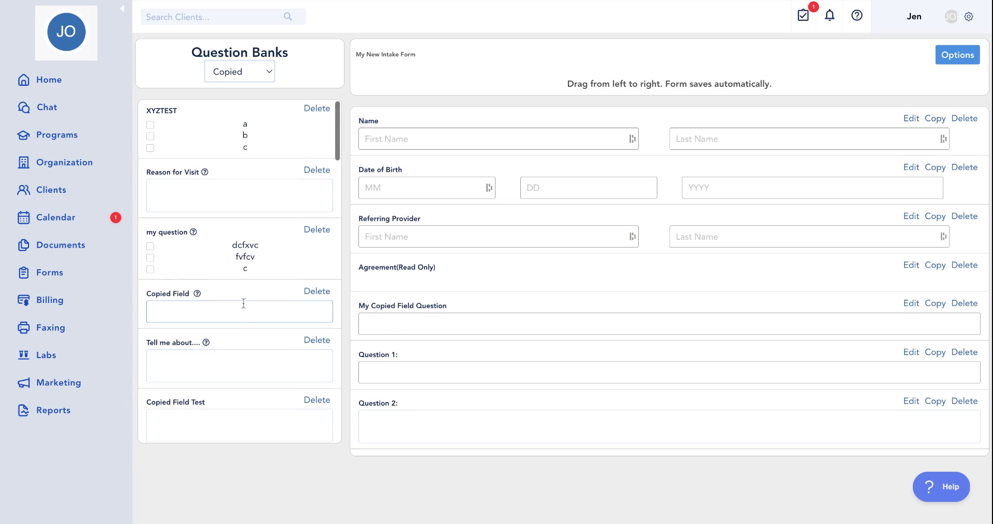
{"action": "scroll", "coordinate": [243, 304], "scroll_direction": "down", "scroll_amount": 6}
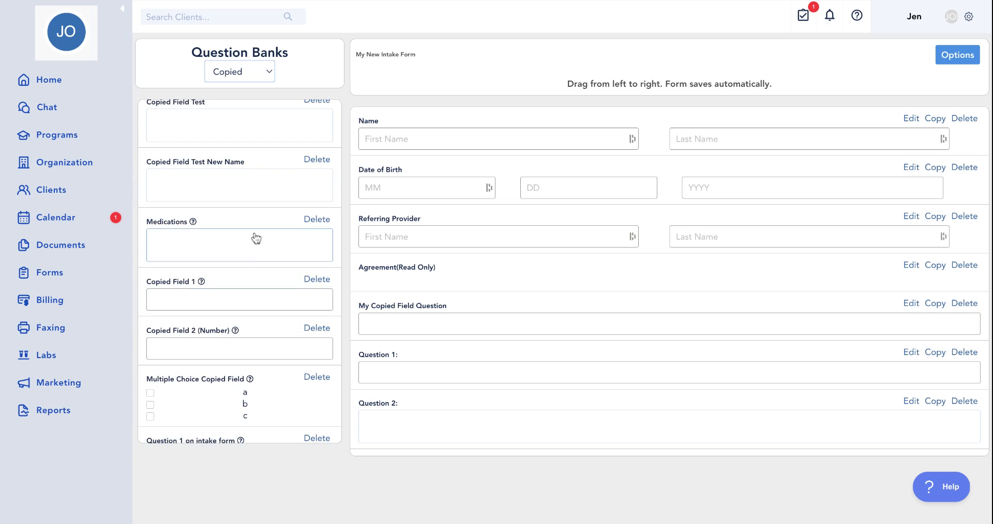
{"action": "scroll", "coordinate": [256, 238], "scroll_direction": "down", "scroll_amount": 1}
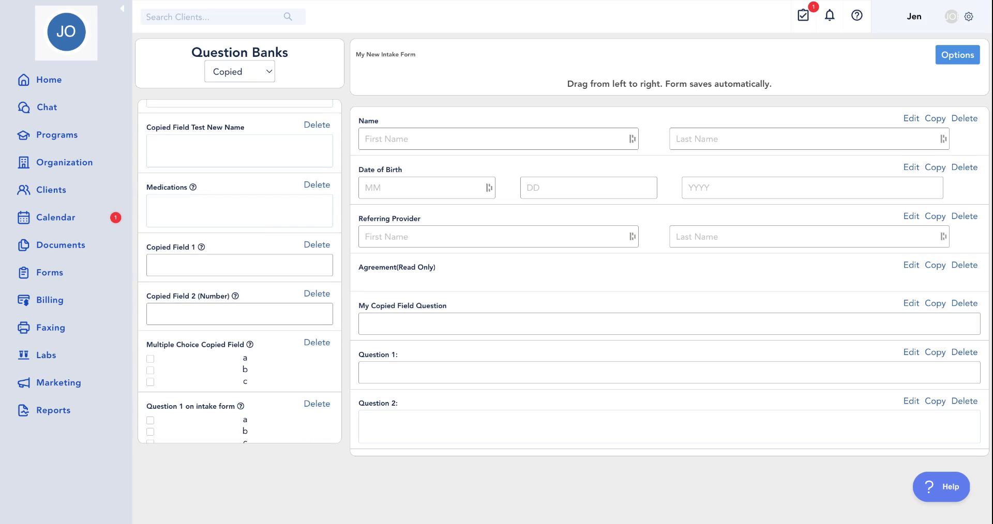
{"action": "type", "text": "My Copied Field"}
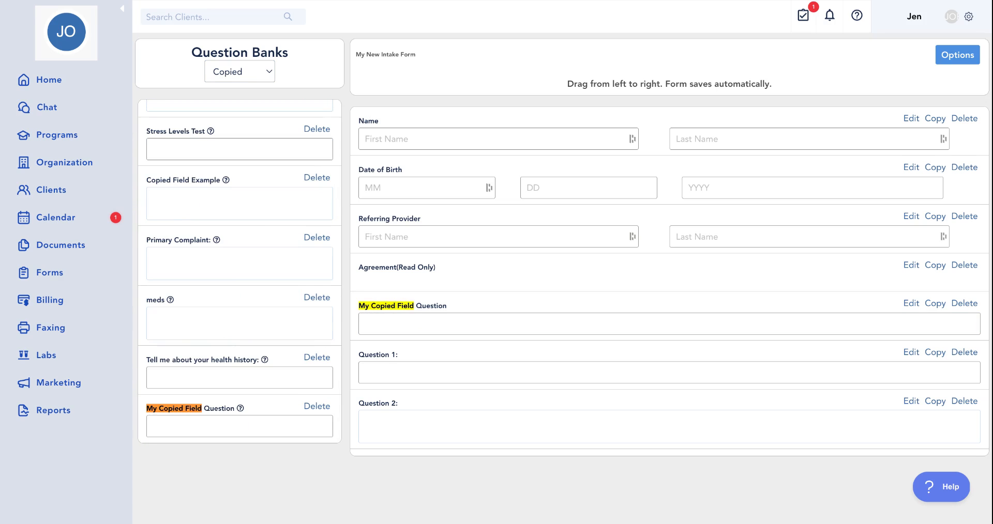
{"action": "scroll", "coordinate": [163, 337], "scroll_direction": "down", "scroll_amount": 1}
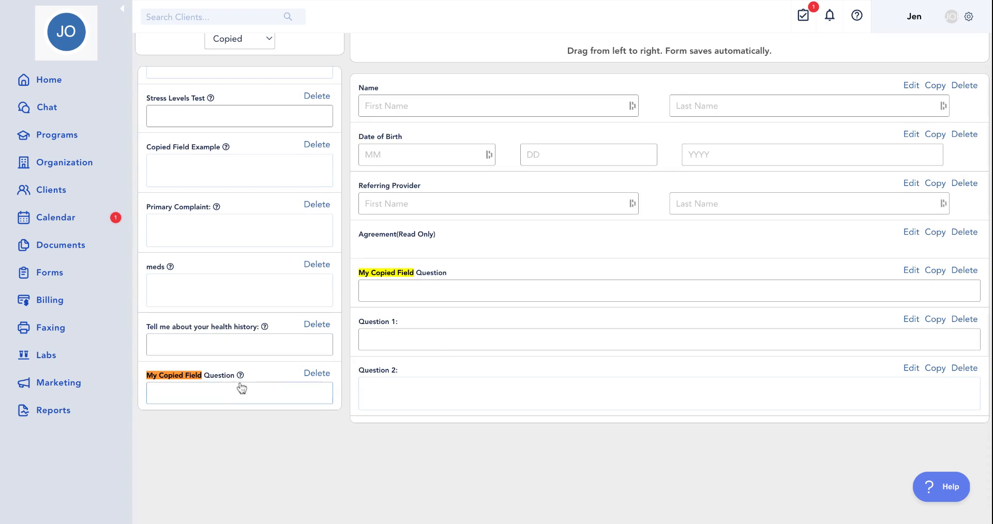
- Check the help notes of several copied fields for their source forms, and end the page search
{"action": "mouse_move", "coordinate": [240, 377]}
{"action": "mouse_move", "coordinate": [212, 102]}
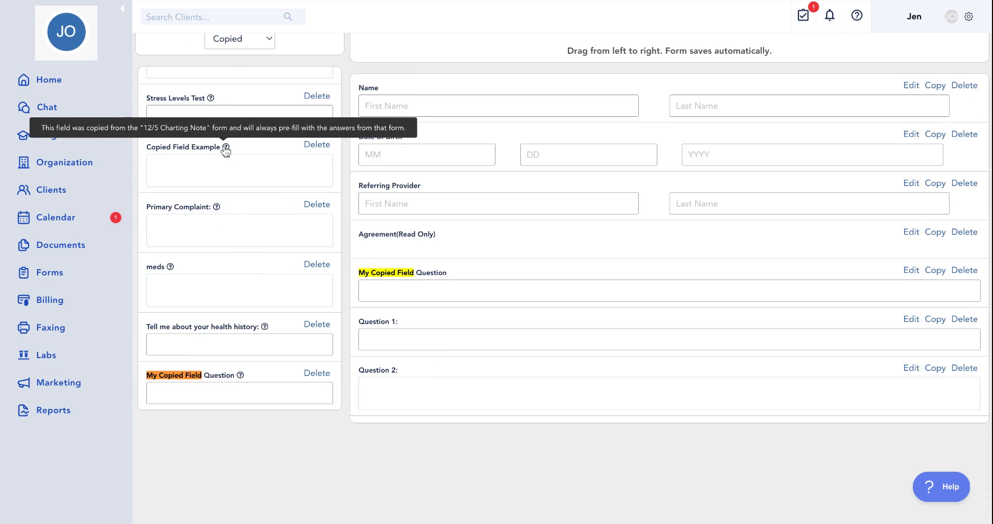
{"action": "mouse_move", "coordinate": [216, 213]}
{"action": "mouse_move", "coordinate": [170, 271]}
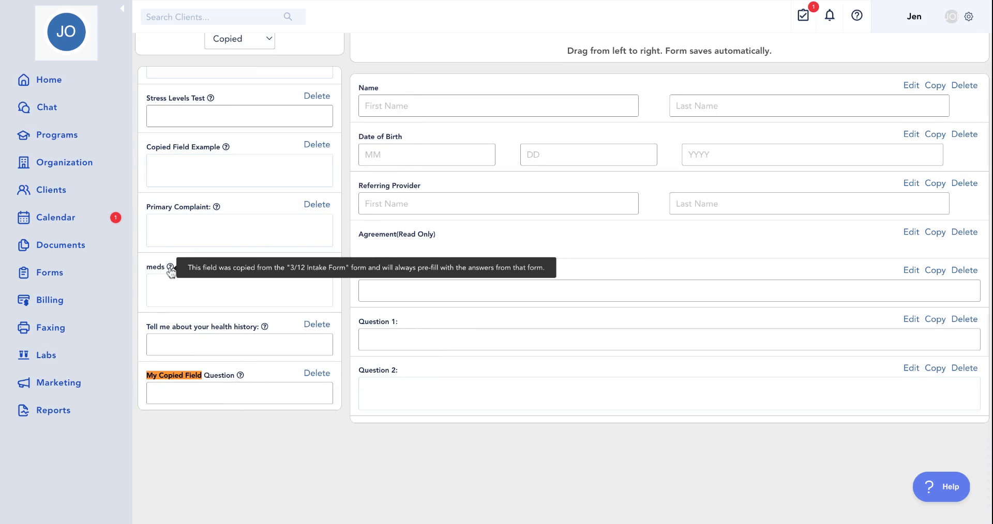
{"action": "mouse_move", "coordinate": [266, 329]}
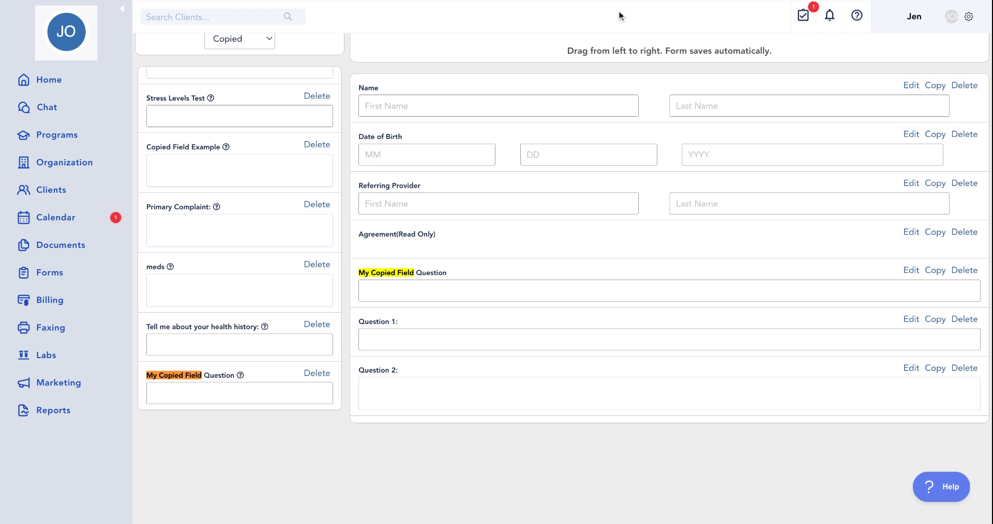
{"action": "key", "text": "Escape"}
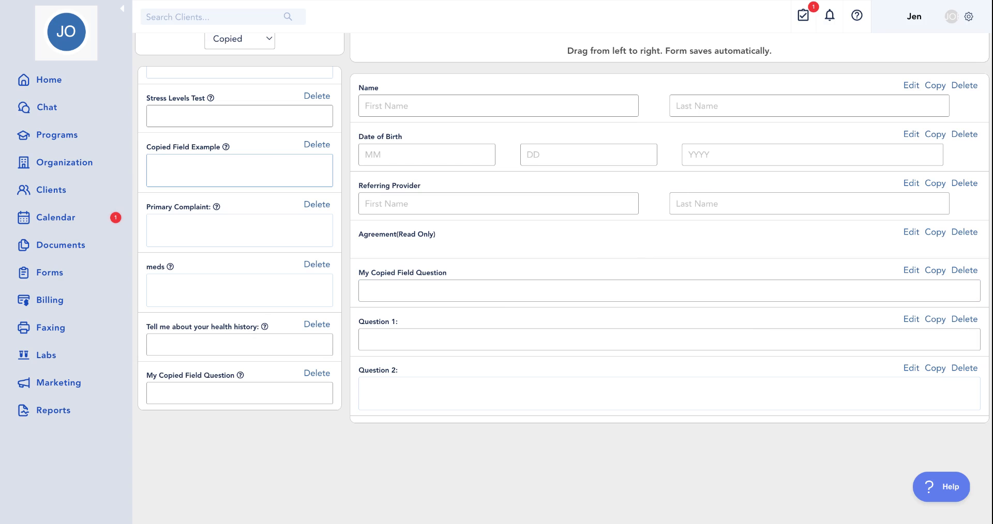
- Switch to the Agreement question bank and place the Agreement(Read Only) field at the start of the form
{"action": "scroll", "coordinate": [257, 148], "scroll_direction": "up", "scroll_amount": 3}
{"action": "scroll", "coordinate": [256, 149], "scroll_direction": "up", "scroll_amount": 10}
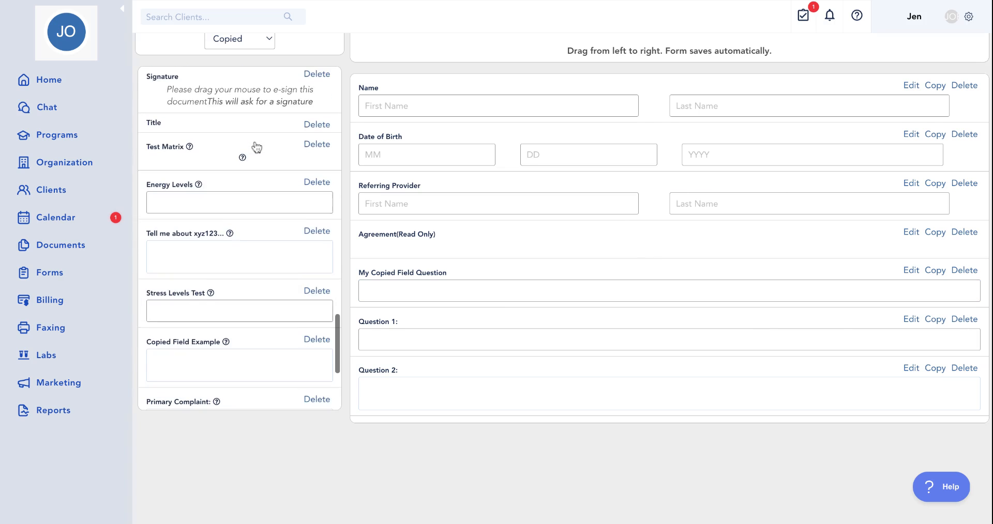
{"action": "scroll", "coordinate": [331, 134], "scroll_direction": "up", "scroll_amount": 2}
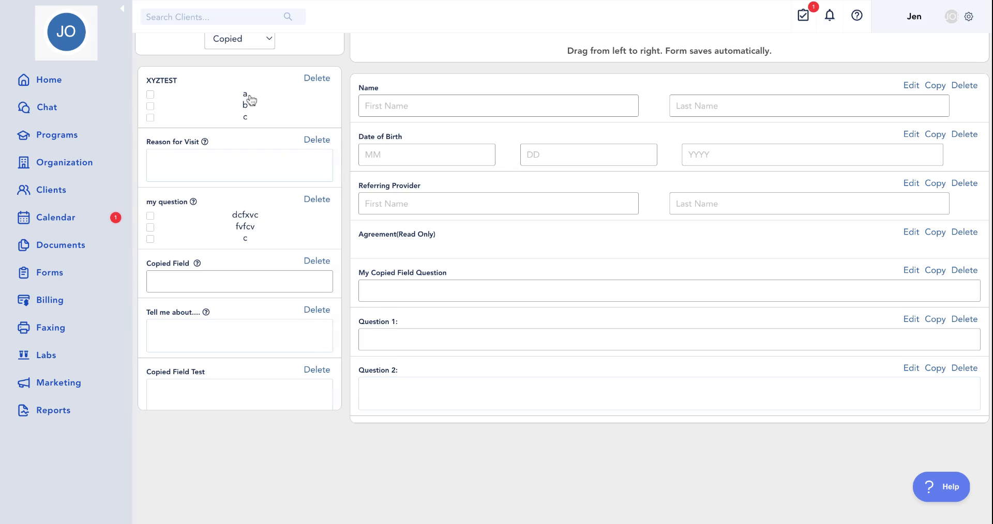
{"action": "scroll", "coordinate": [251, 100], "scroll_direction": "up", "scroll_amount": 1}
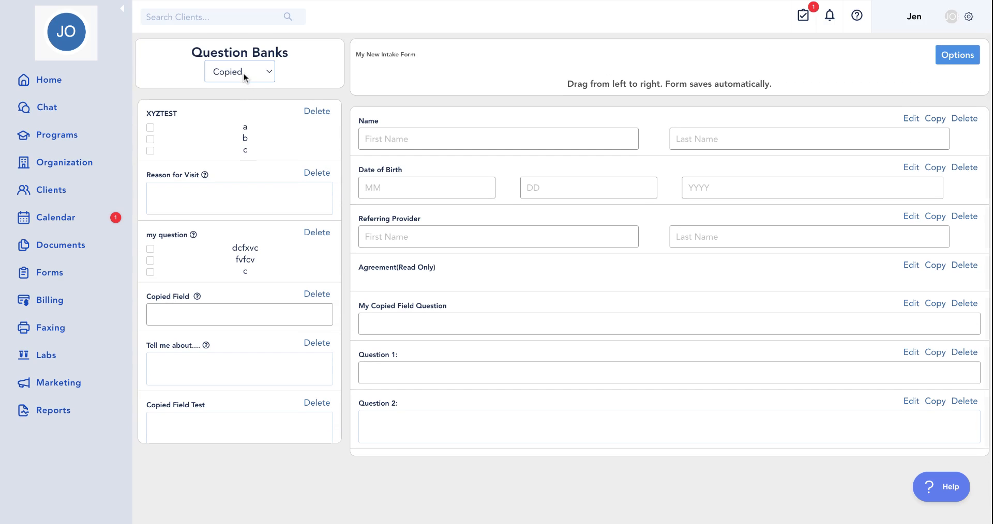
{"action": "left_click", "coordinate": [243, 73]}
{"action": "left_click", "coordinate": [286, 131]}
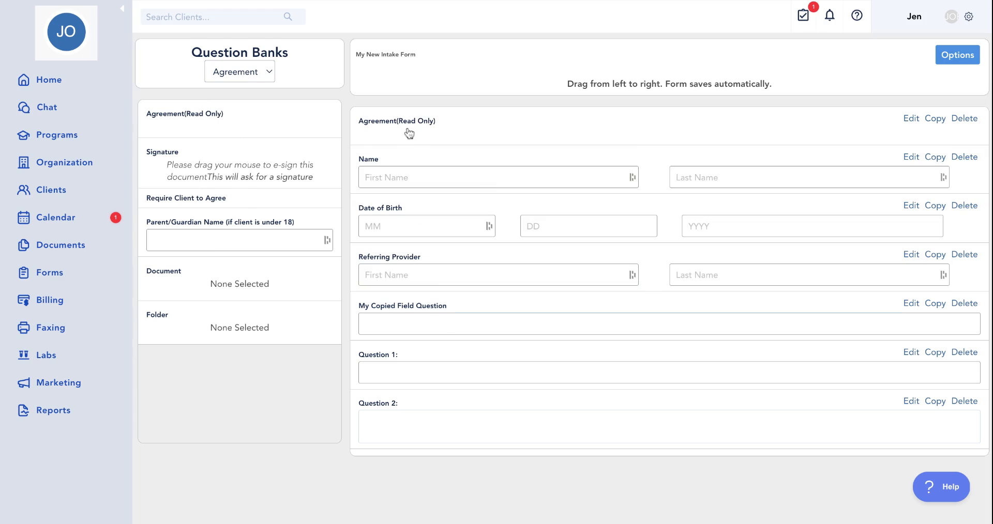
- Review the Agreement(Read Only) field's label and text editor in its edit settings, and close them without changes
{"action": "left_click", "coordinate": [910, 121]}
{"action": "triple_click", "coordinate": [482, 142]}
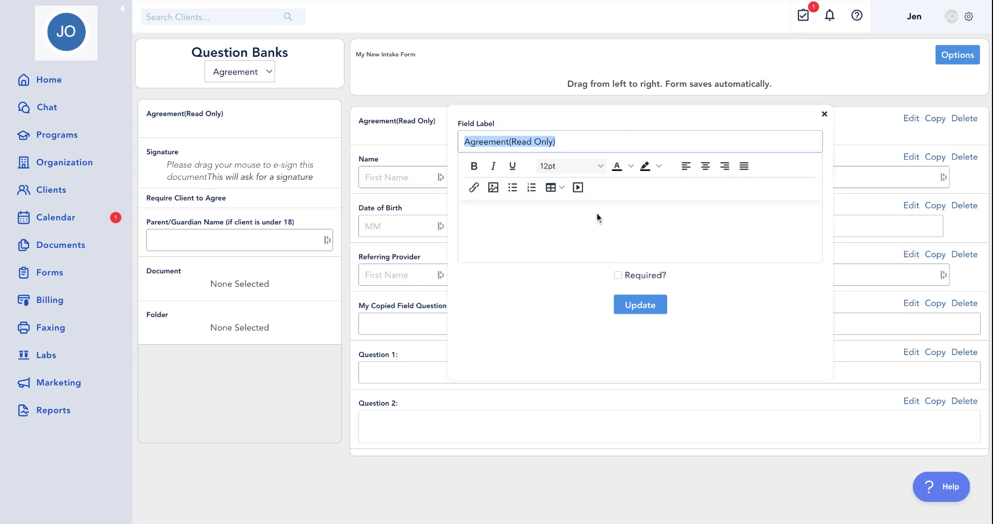
{"action": "left_click", "coordinate": [542, 231]}
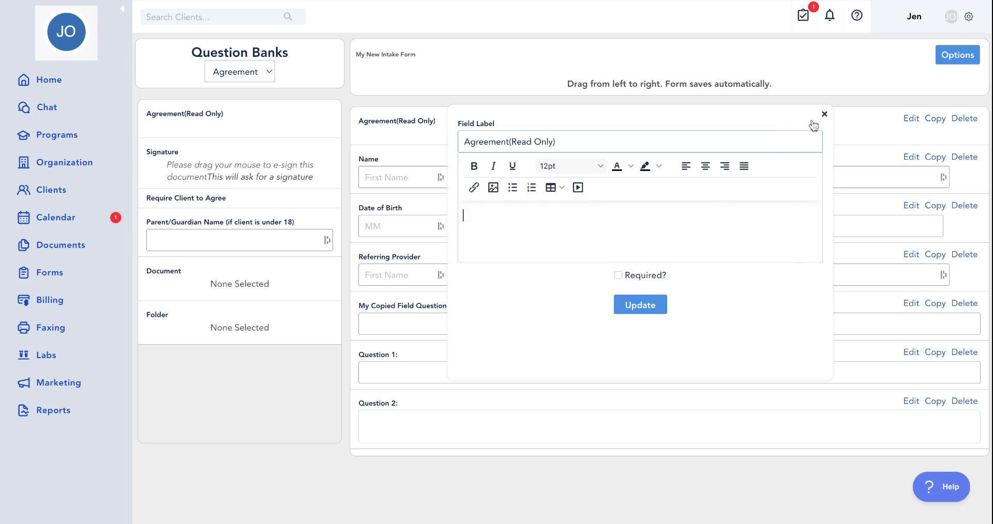
{"action": "left_click", "coordinate": [825, 113]}
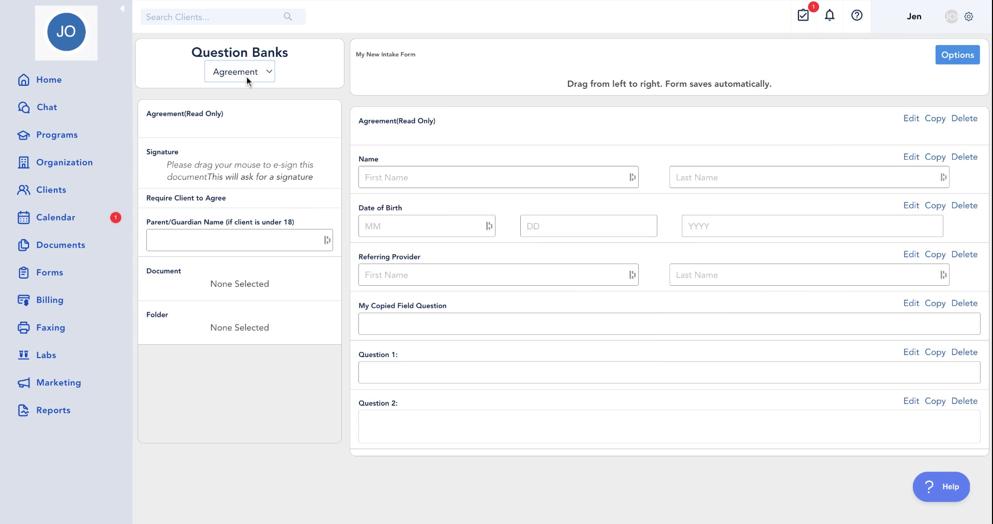
- Switch to the Video question bank and add its Video field at the start of the form
{"action": "left_click", "coordinate": [228, 179]}
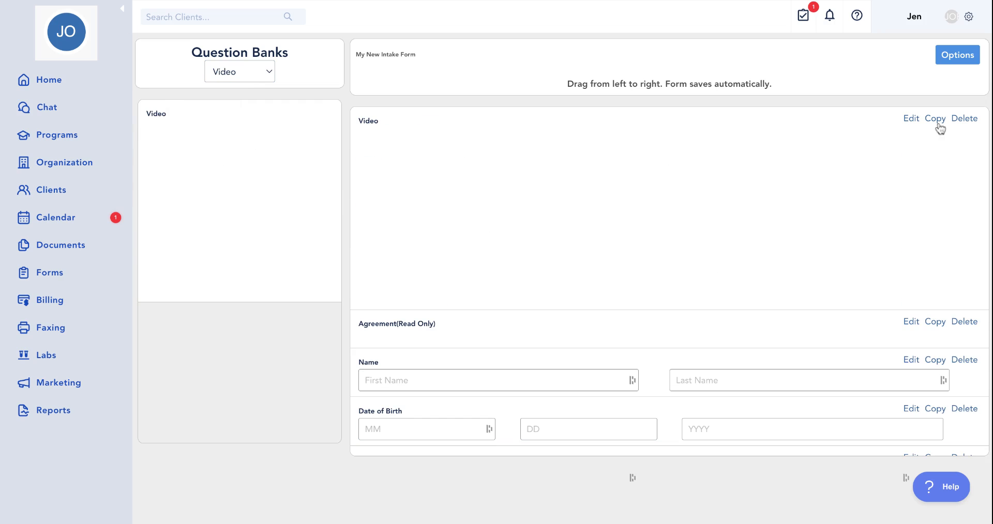
- Review the Video field's label and link settings without changing them, and delete the Video field from the form
{"action": "left_click", "coordinate": [911, 119]}
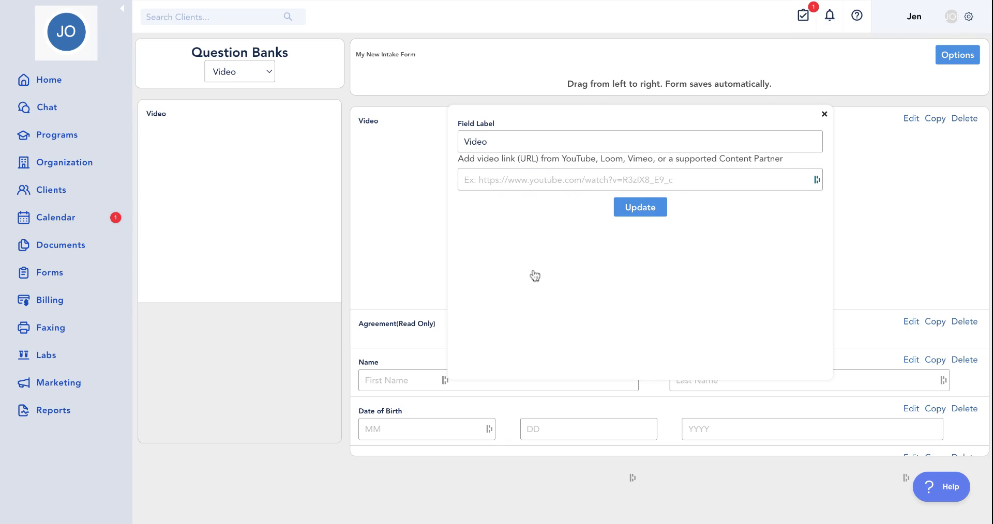
{"action": "left_click", "coordinate": [825, 113]}
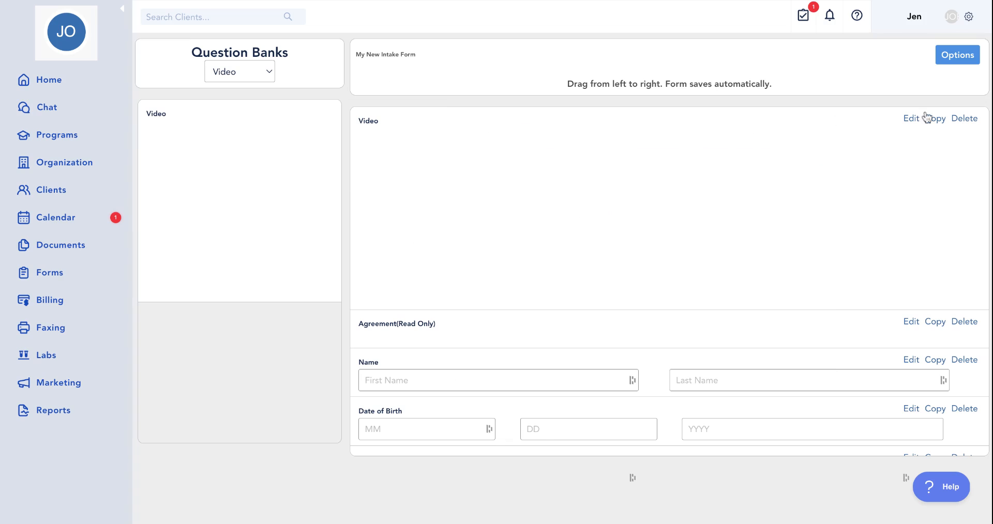
{"action": "left_click", "coordinate": [970, 125]}
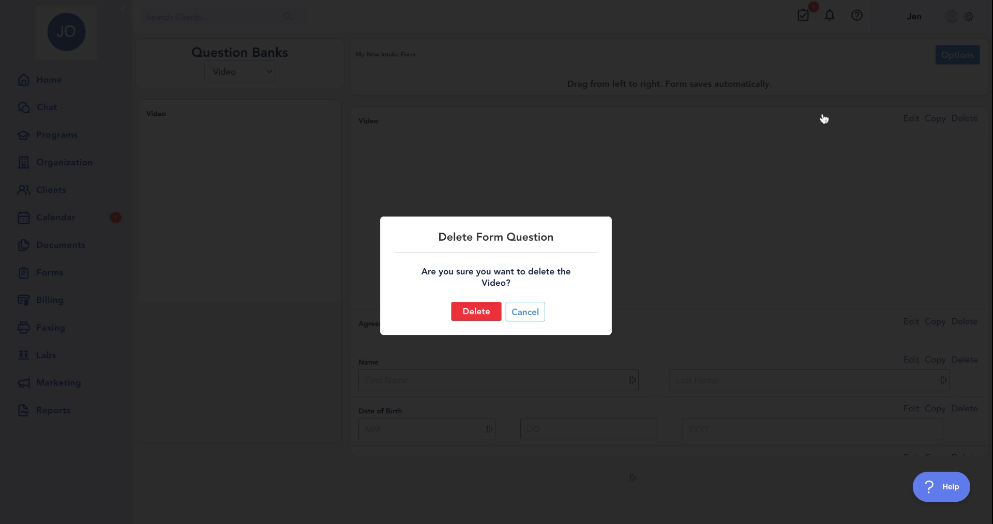
{"action": "left_click", "coordinate": [472, 312]}
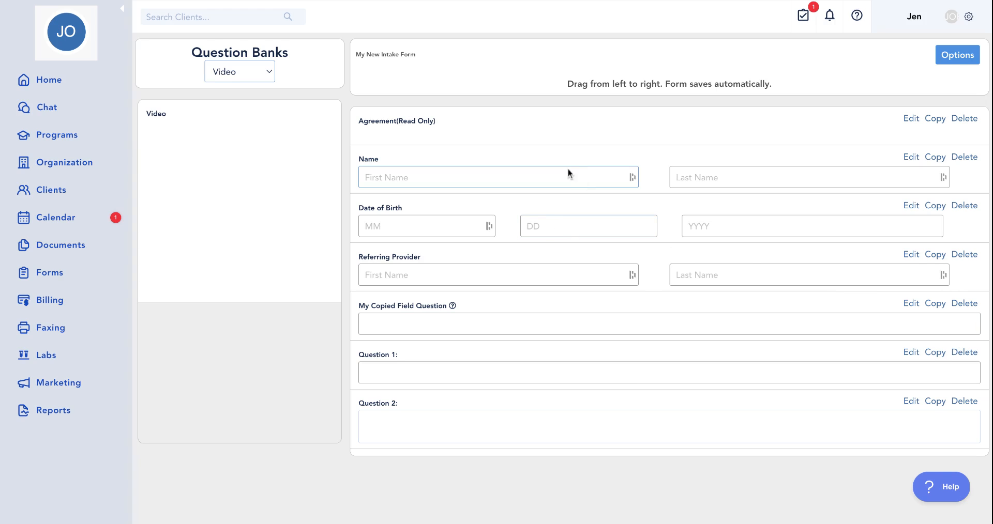
- Switch to the Charting question bank and place its Anatomical Charting field at the start of the form
{"action": "left_click", "coordinate": [212, 76]}
{"action": "left_click", "coordinate": [244, 27]}
{"action": "scroll", "coordinate": [248, 223], "scroll_direction": "down", "scroll_amount": 1}
{"action": "scroll", "coordinate": [248, 232], "scroll_direction": "down", "scroll_amount": 10}
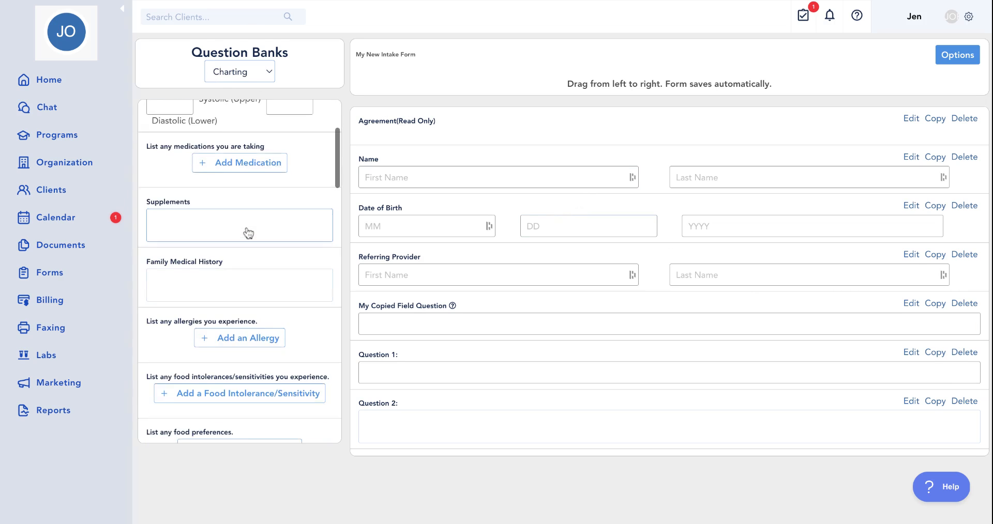
{"action": "scroll", "coordinate": [336, 225], "scroll_direction": "down", "scroll_amount": 5}
{"action": "scroll", "coordinate": [337, 223], "scroll_direction": "down", "scroll_amount": 5}
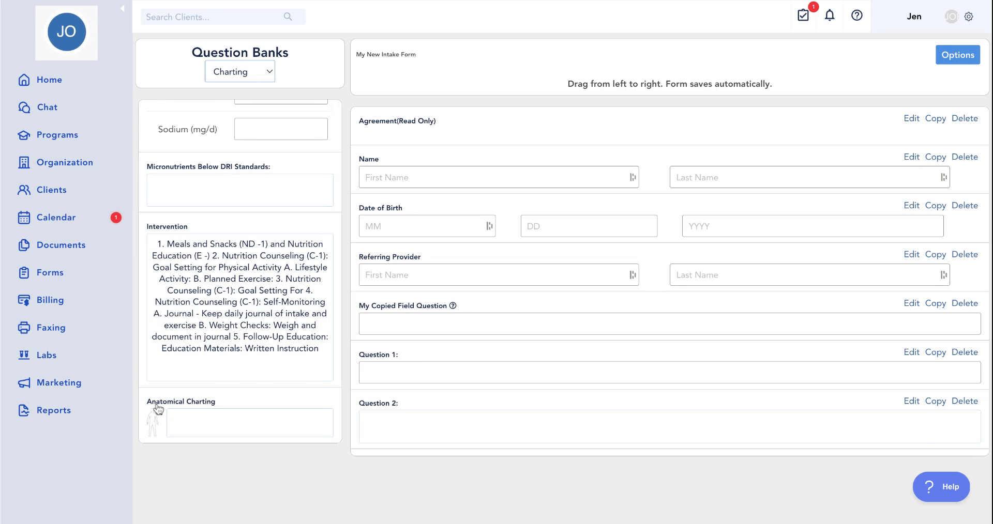
{"action": "left_click", "coordinate": [157, 411]}
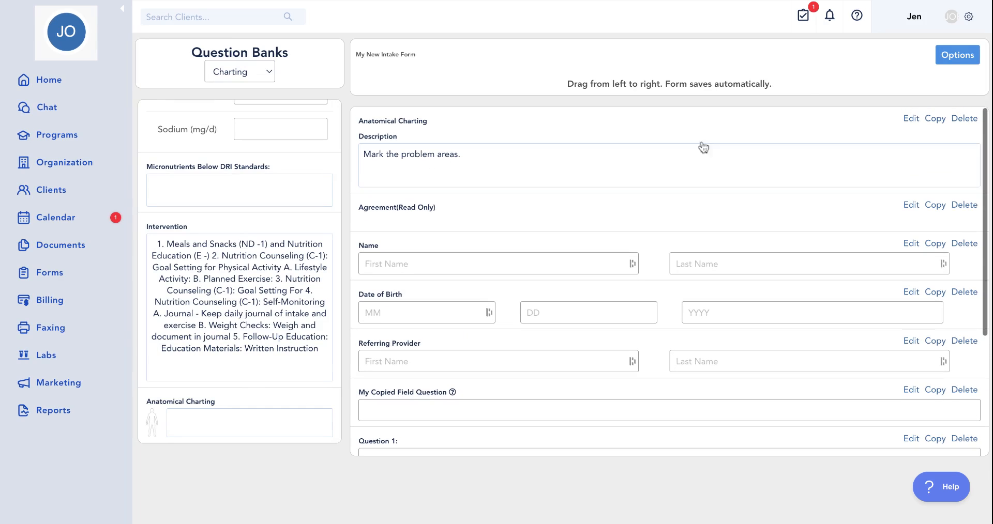
- Preview the form and circle the head, one shoulder and both hands on the front body diagram
{"action": "left_click", "coordinate": [957, 55]}
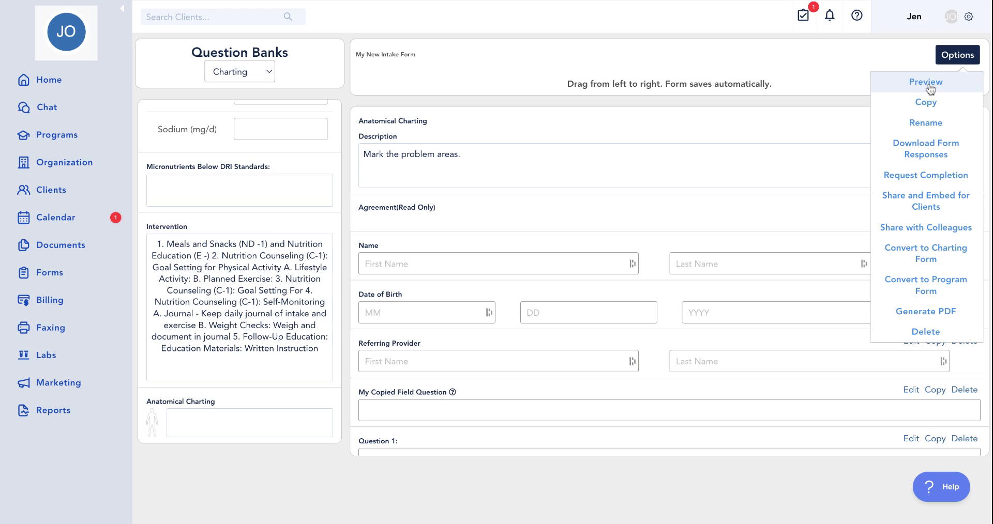
{"action": "left_click", "coordinate": [928, 86]}
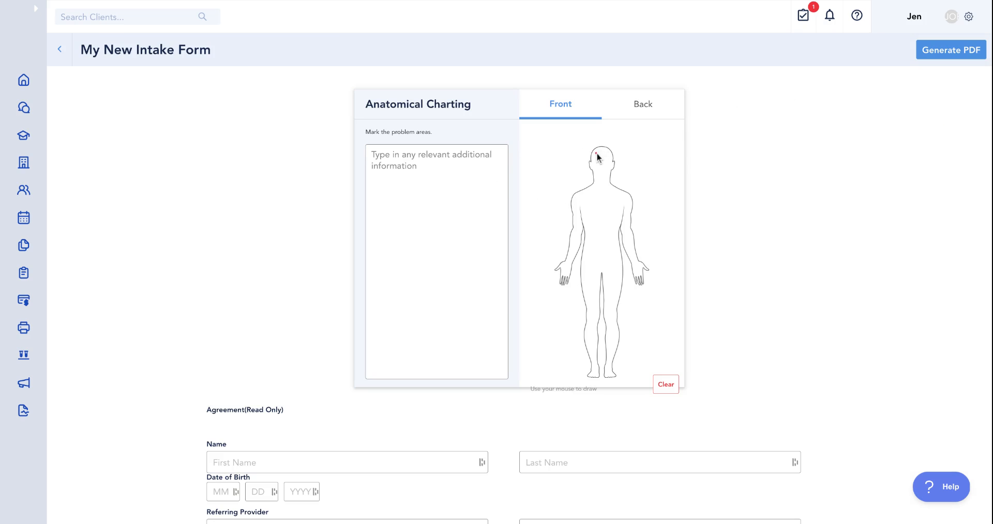
{"action": "left_click_drag", "start_coordinate": [597, 157], "coordinate": [597, 158]}
{"action": "left_click_drag", "start_coordinate": [556, 267], "coordinate": [560, 266]}
{"action": "left_click_drag", "start_coordinate": [630, 191], "coordinate": [631, 193]}
{"action": "mouse_move", "coordinate": [642, 260]}
{"action": "left_mouse_down"}
{"action": "mouse_move", "coordinate": [635, 274]}
{"action": "mouse_move", "coordinate": [647, 267]}
{"action": "left_mouse_up"}
- Enter the notes x, y, b, a and cd on separate lines in the Anatomical Charting additional information
{"action": "left_click", "coordinate": [425, 178]}
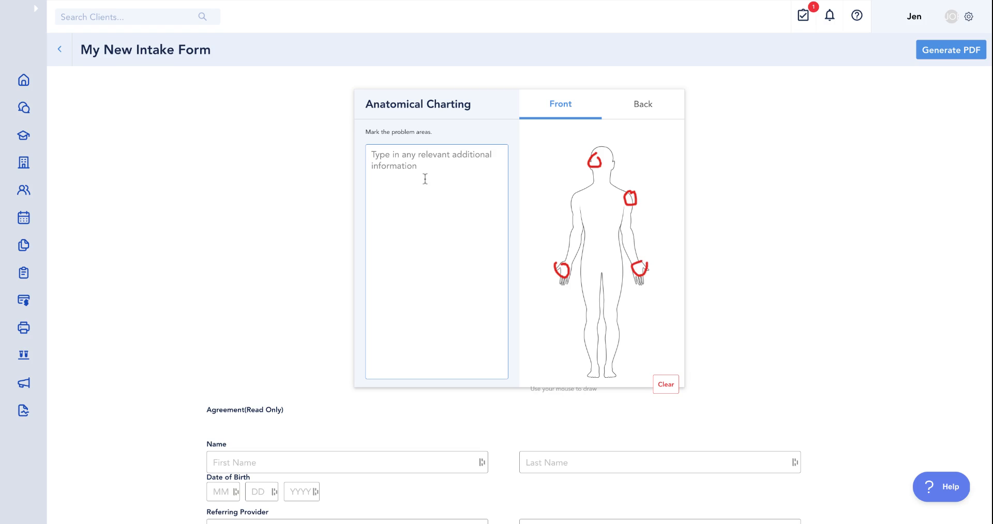
{"action": "type", "text": "x"}
{"action": "key", "text": "Return"}
{"action": "type", "text": "y"}
{"action": "key", "text": "Return"}
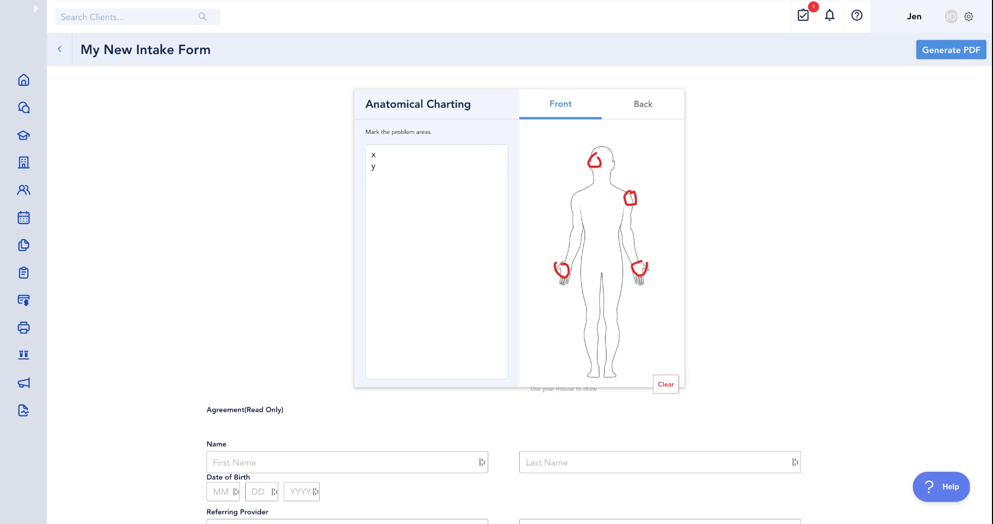
{"action": "type", "text": "b"}
{"action": "key", "text": "Return"}
{"action": "type", "text": "a"}
{"action": "key", "text": "Return"}
{"action": "type", "text": "cd"}
- Compare the front and back body diagrams in Anatomical Charting, and return to the form builder
{"action": "left_click", "coordinate": [642, 111]}
{"action": "left_click", "coordinate": [573, 109]}
{"action": "left_click", "coordinate": [642, 107]}
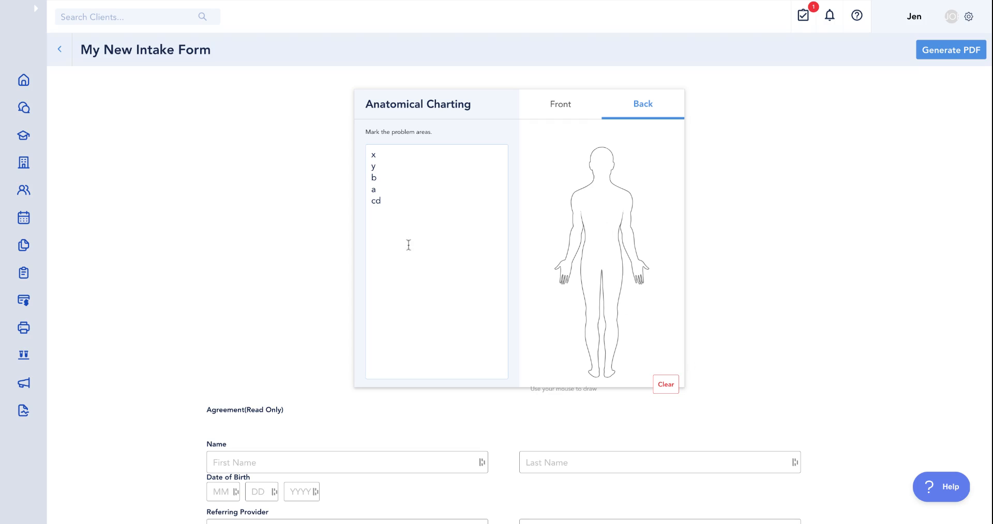
{"action": "left_click", "coordinate": [377, 233]}
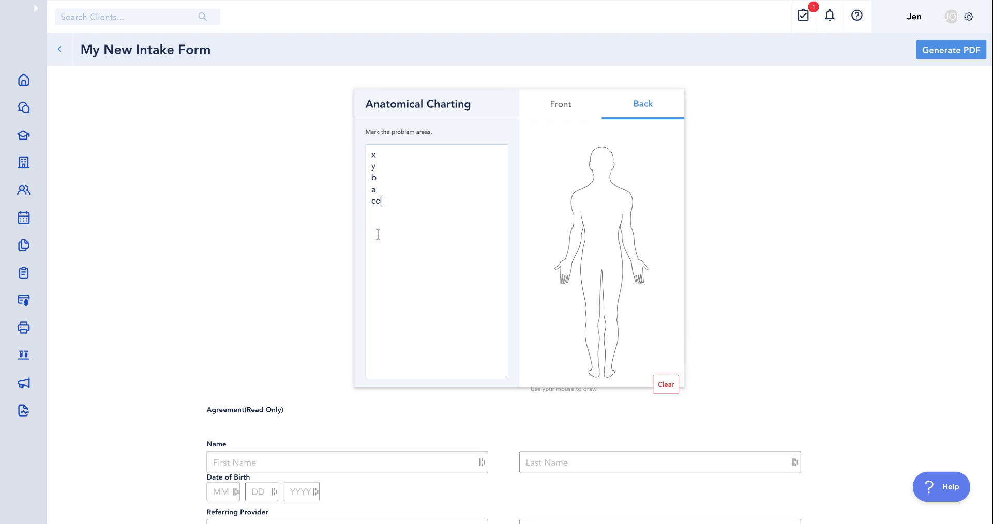
{"action": "left_click", "coordinate": [56, 52]}
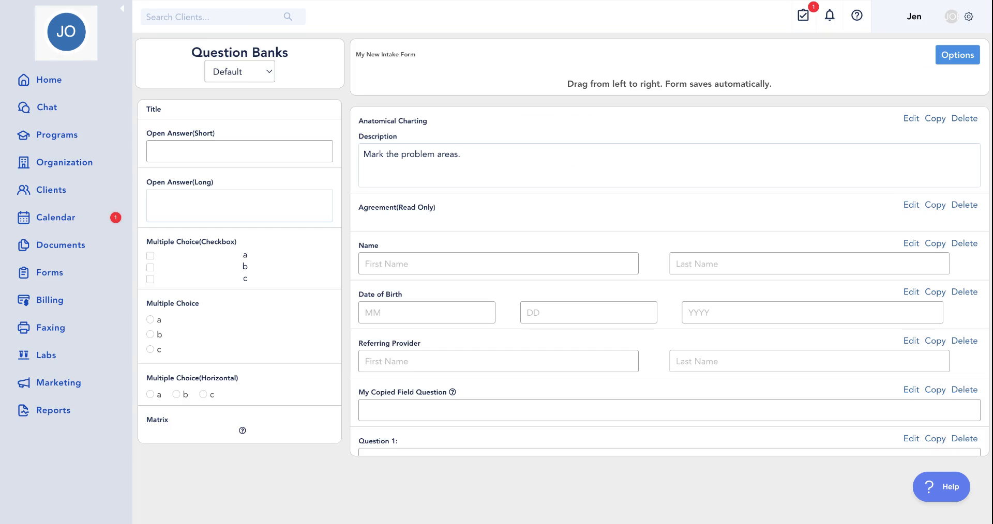
- Make a copy of the whole My New Intake Form, dismiss the notification and highlight the last word of the copy's title
{"action": "left_click", "coordinate": [954, 62]}
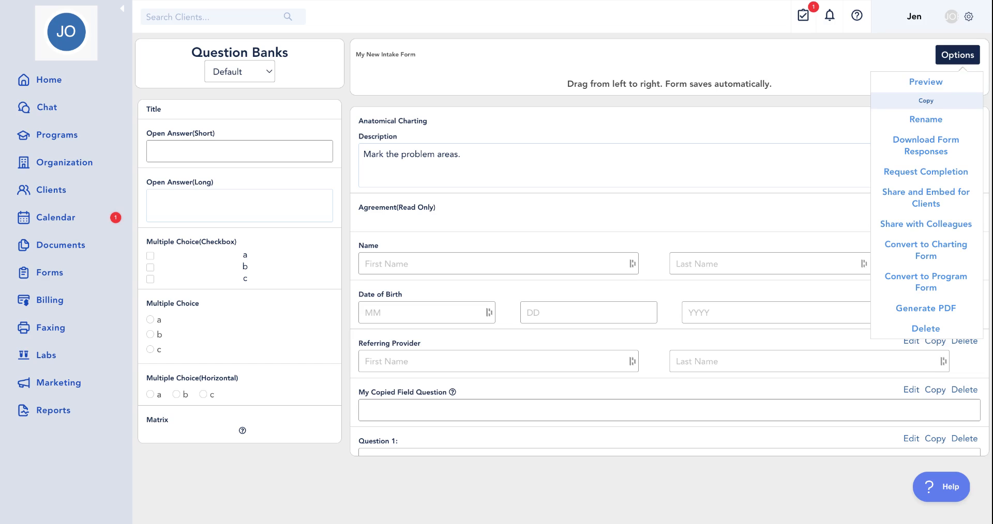
{"action": "left_click", "coordinate": [938, 101]}
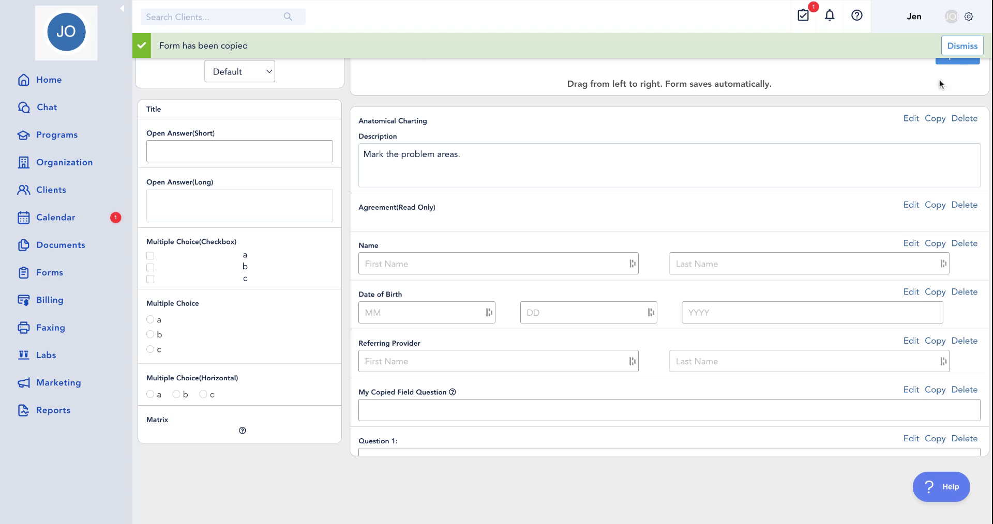
{"action": "left_click", "coordinate": [961, 46]}
{"action": "double_click", "coordinate": [424, 55]}
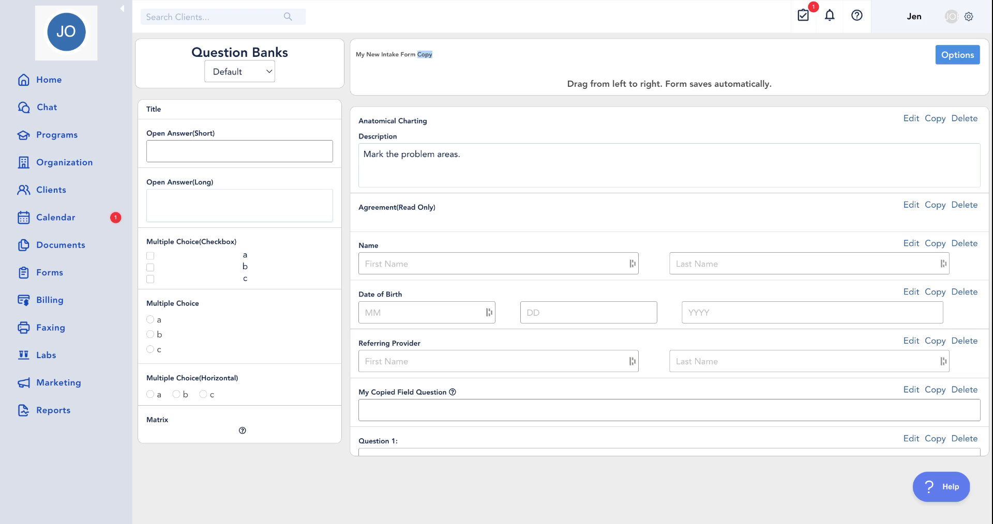
- Delete the Anatomical Charting and Agreement(Read Only) fields from the copied form
{"action": "left_click", "coordinate": [957, 122]}
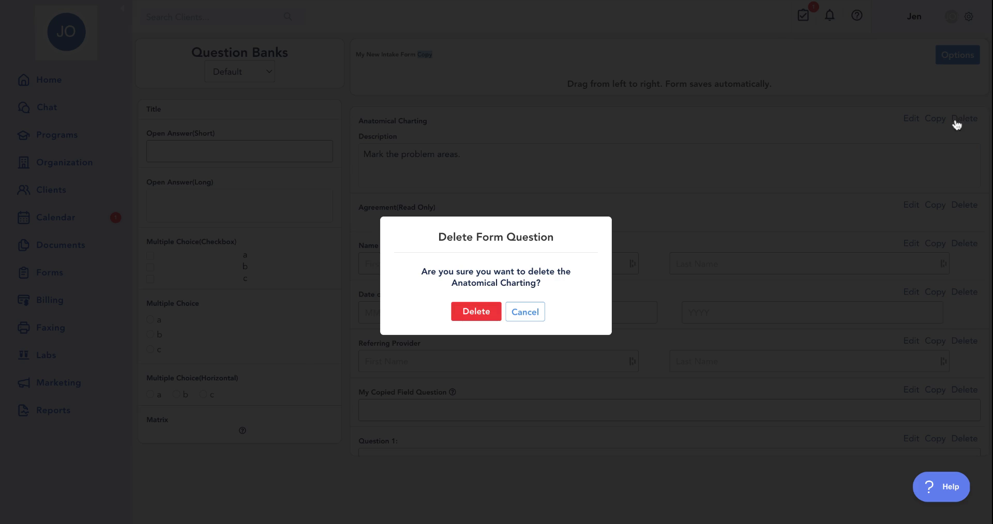
{"action": "left_click", "coordinate": [486, 313]}
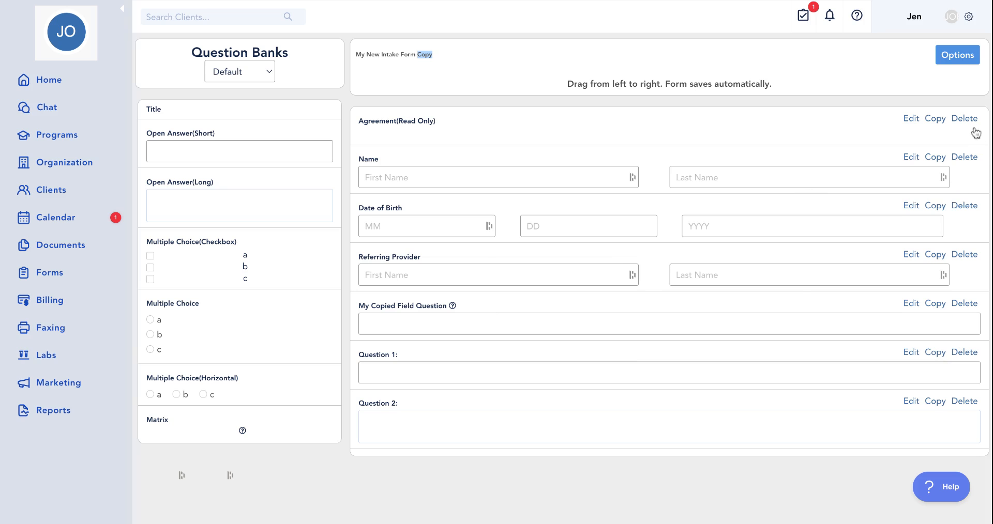
{"action": "left_click", "coordinate": [971, 123]}
{"action": "left_click", "coordinate": [475, 313]}
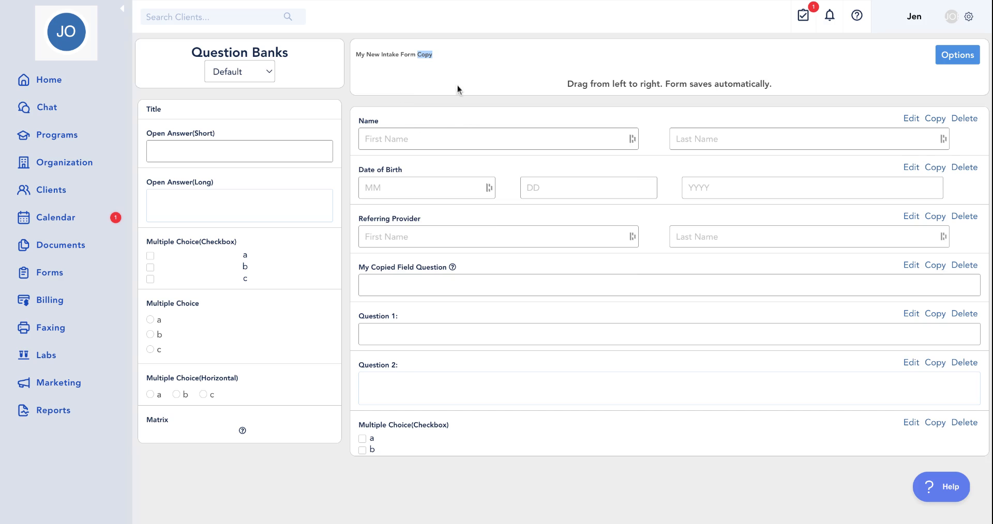
- Rename the copied form to My New Intake Form VERSION 2
{"action": "left_click", "coordinate": [957, 58]}
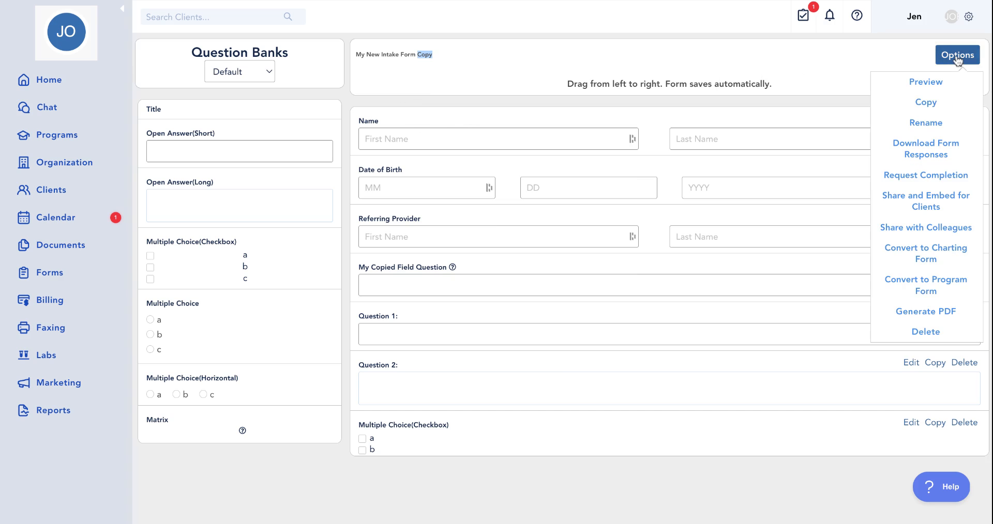
{"action": "left_click", "coordinate": [931, 123]}
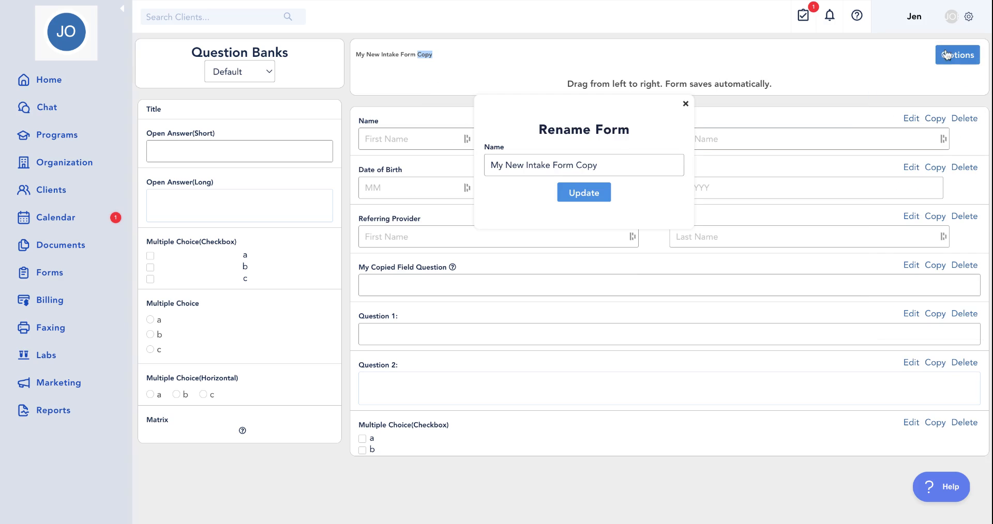
{"action": "double_click", "coordinate": [589, 164]}
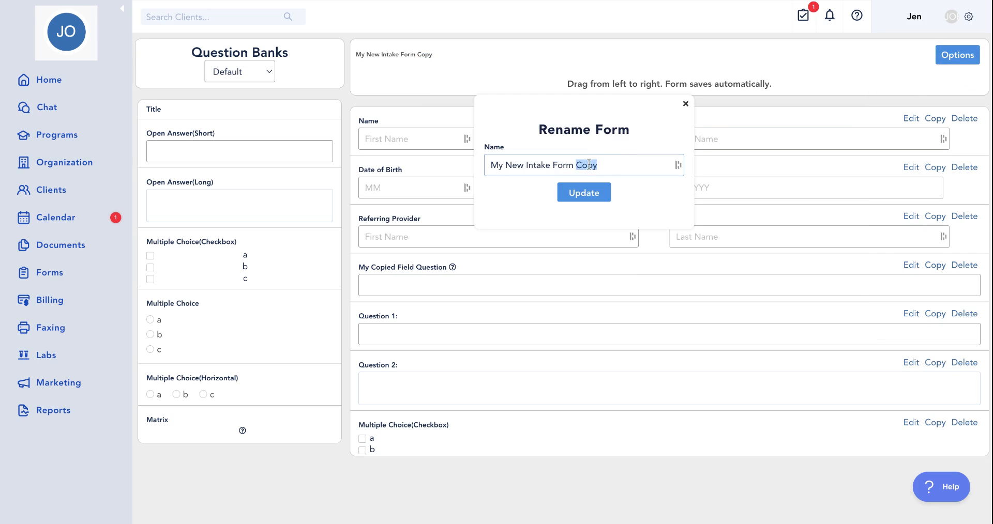
{"action": "type", "text": "VERSION 2"}
{"action": "left_click", "coordinate": [584, 196]}
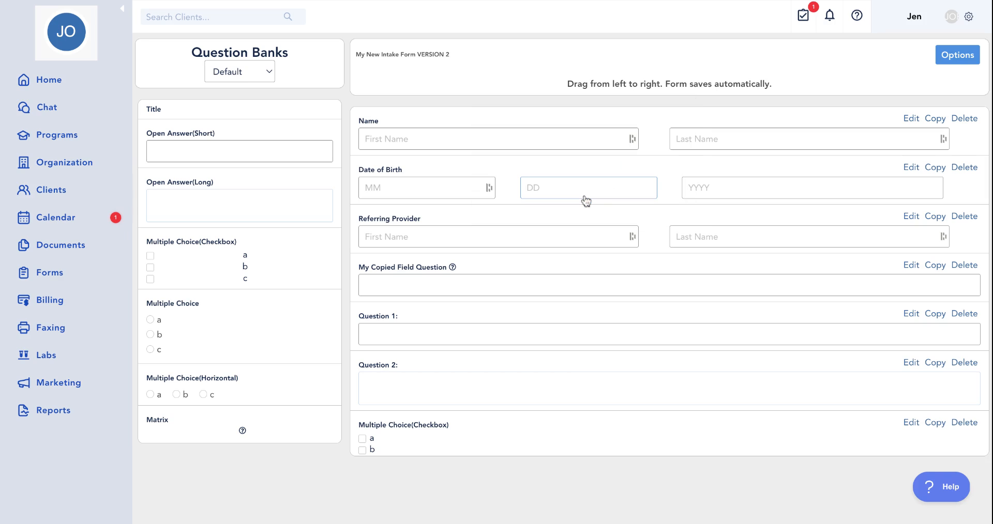
- Review the client, form and recurrence settings for requesting form completion, and close them without sending a request
{"action": "left_click", "coordinate": [953, 60]}
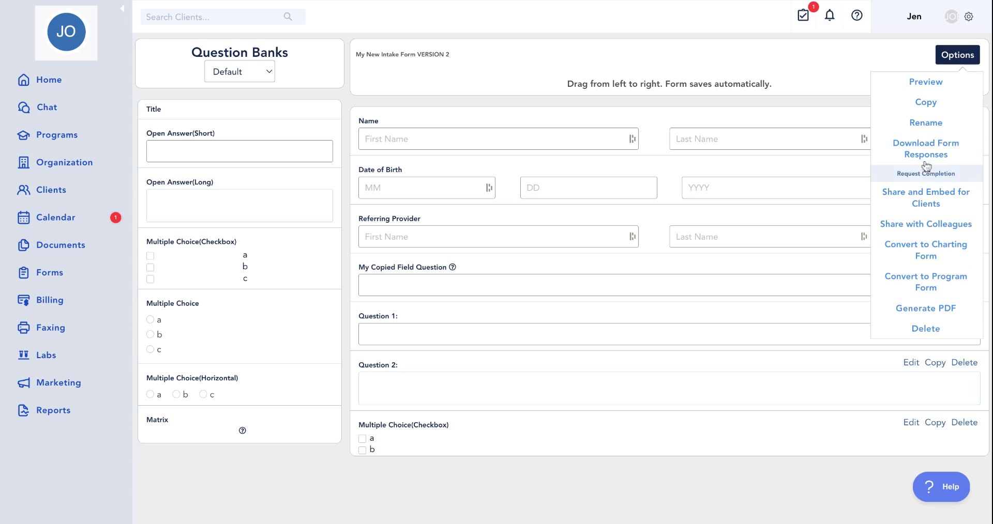
{"action": "left_click", "coordinate": [954, 177]}
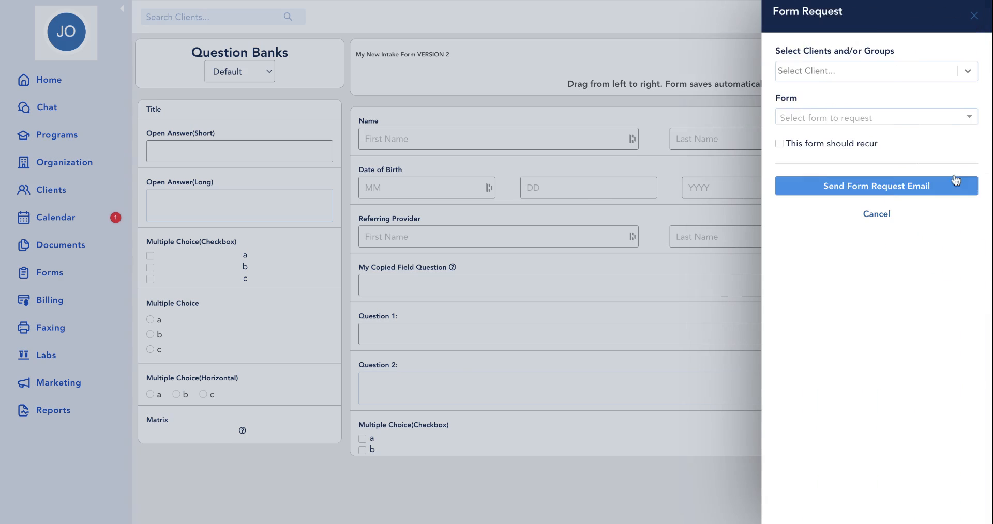
{"action": "left_click", "coordinate": [975, 18]}
- Review the Share Form dialog for sharing the form with colleagues, and close it without sharing
{"action": "left_click", "coordinate": [957, 55]}
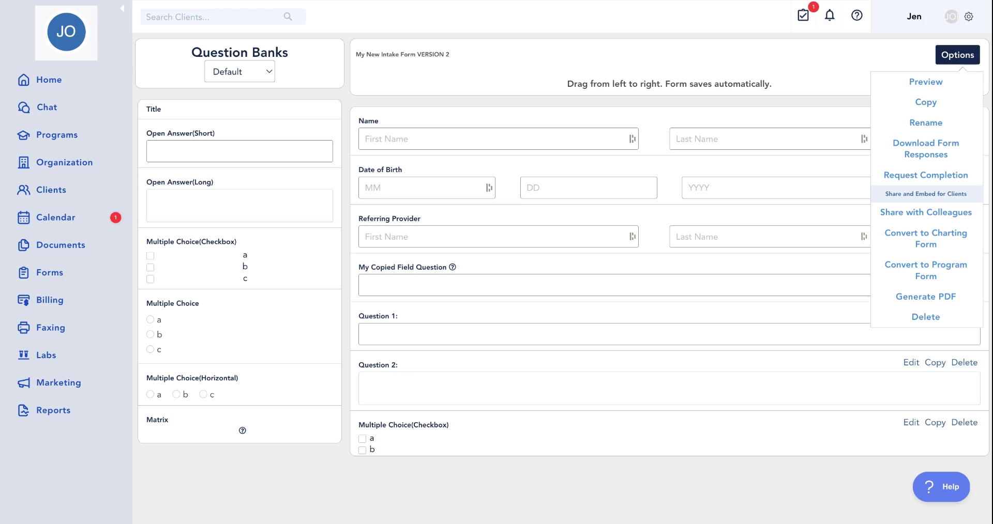
{"action": "left_click", "coordinate": [934, 216]}
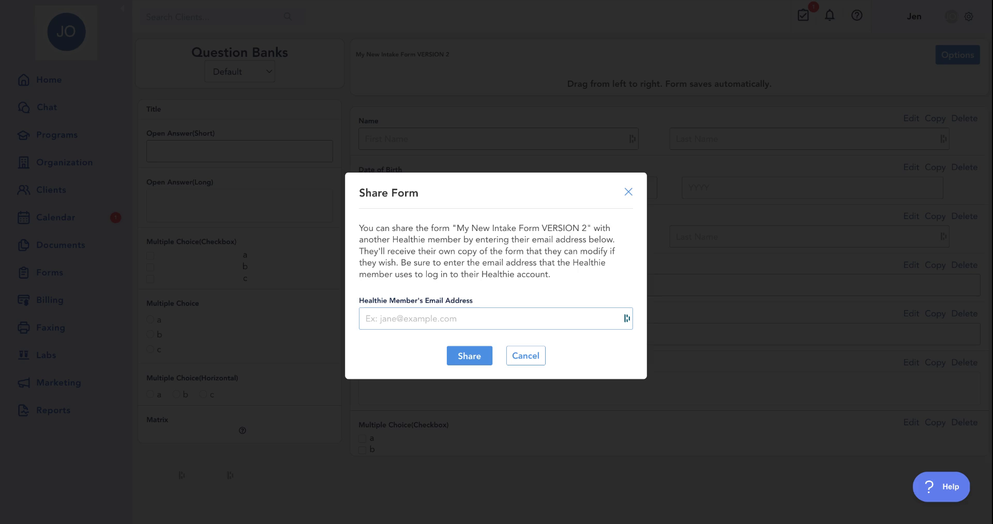
{"action": "left_click", "coordinate": [629, 195]}
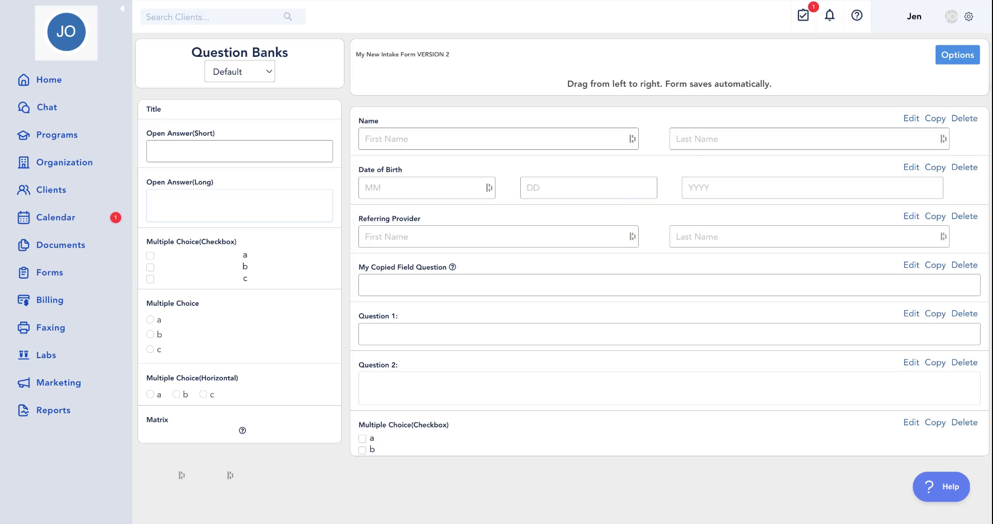
- Generate a PDF of My New Intake Form VERSION 2 and close the form's options
{"action": "left_click", "coordinate": [943, 62]}
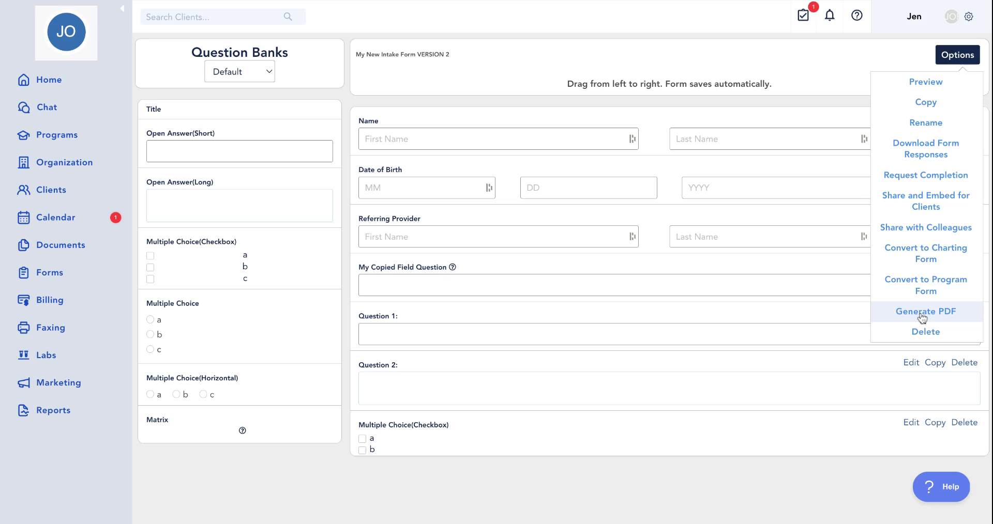
{"action": "left_click", "coordinate": [916, 316]}
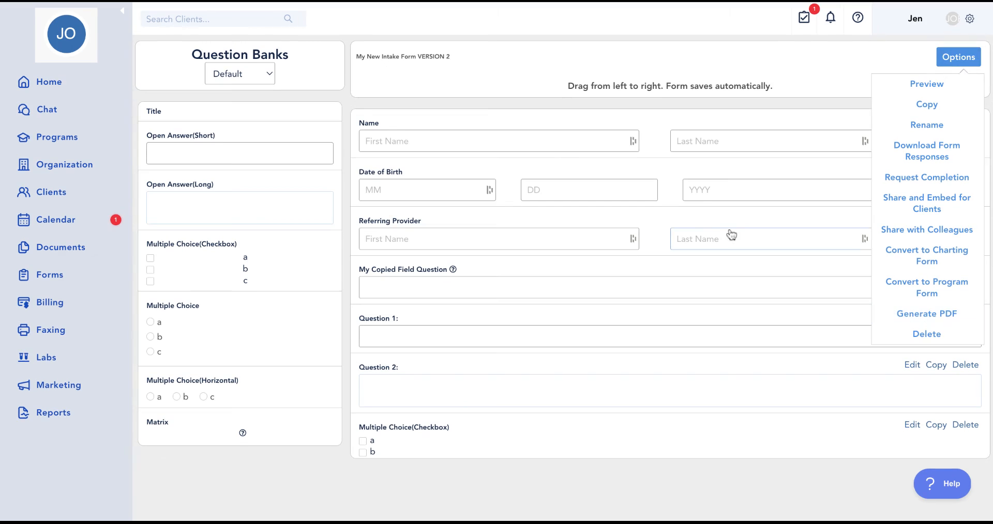
{"action": "left_click", "coordinate": [678, 83]}
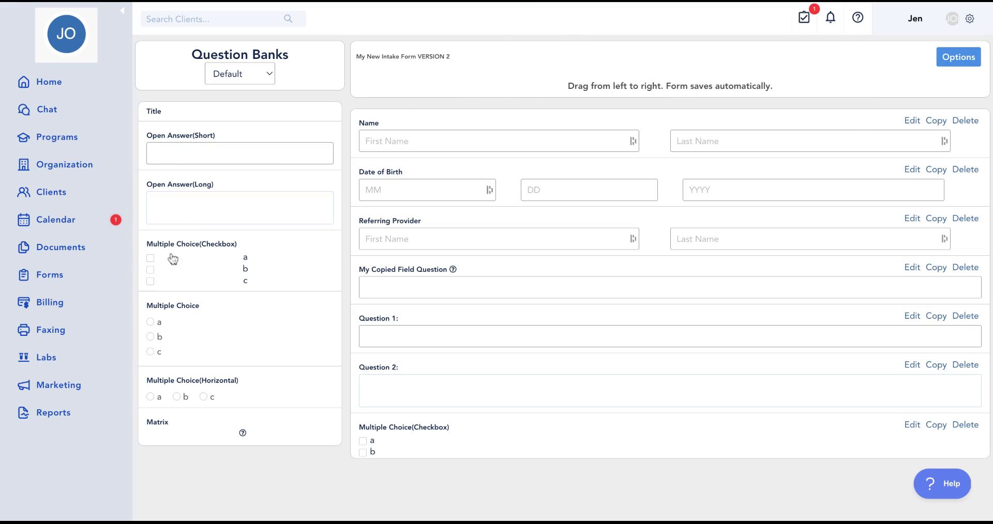
- Open the intake flows in Forms, review the groups associated with Insurance Pay Client, and cancel without changing them
{"action": "left_click", "coordinate": [71, 277]}
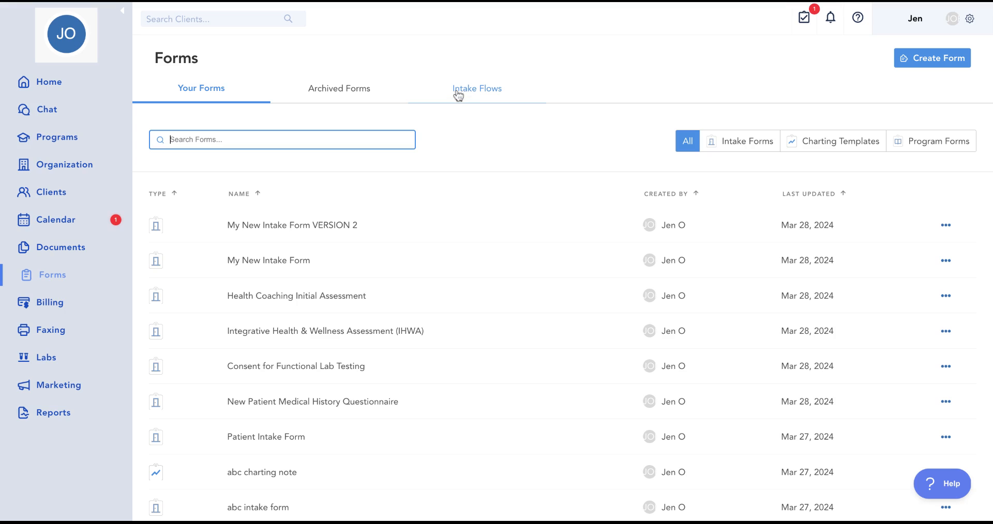
{"action": "left_click", "coordinate": [484, 97]}
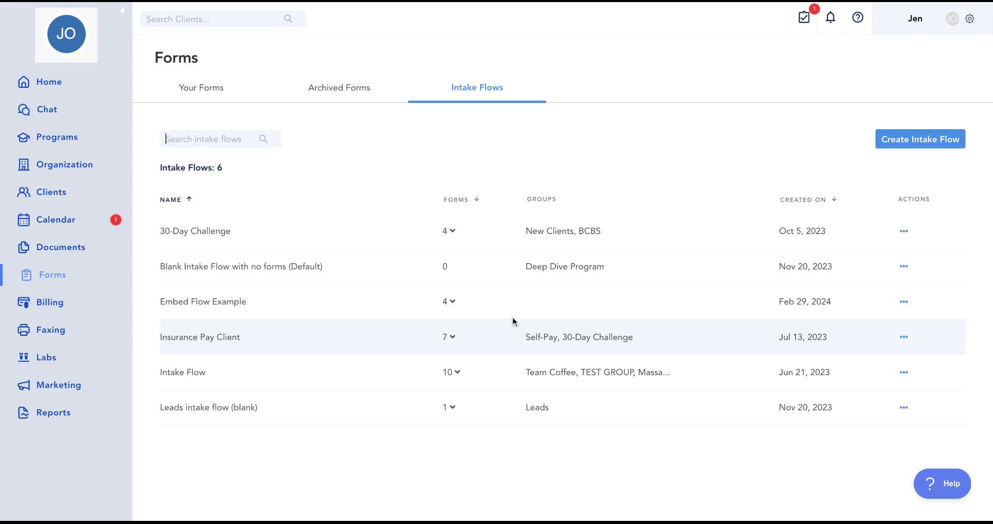
{"action": "left_click", "coordinate": [904, 337]}
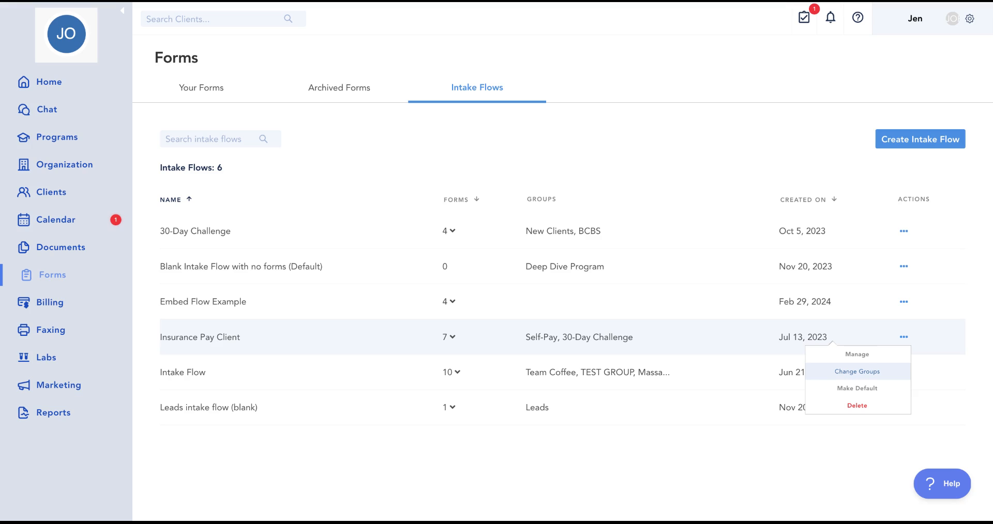
{"action": "left_click", "coordinate": [853, 374]}
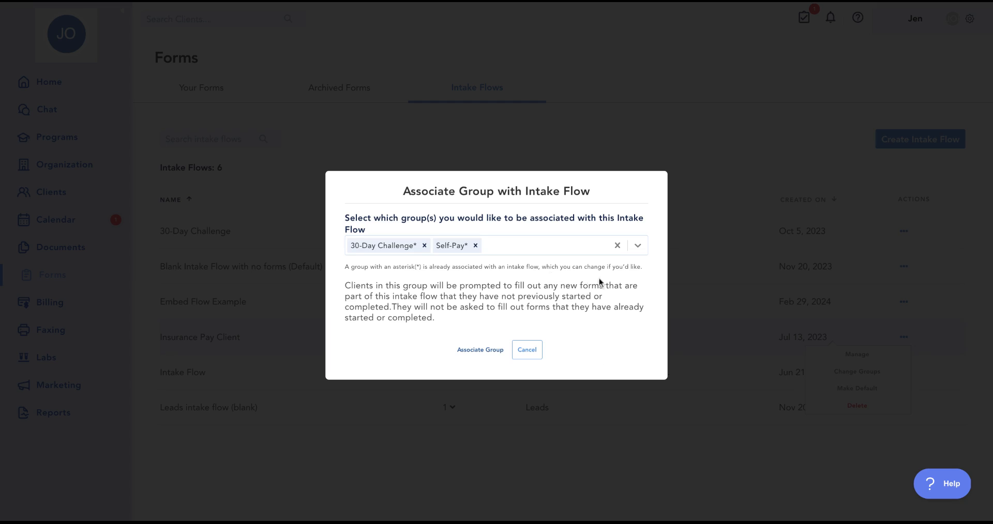
{"action": "left_click", "coordinate": [526, 352]}
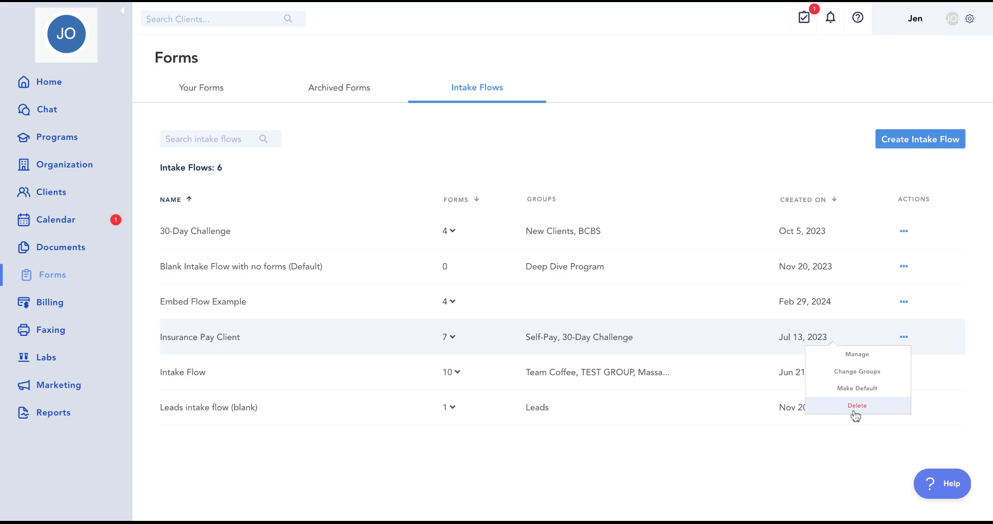
- Open the Insurance Pay Client intake flow for management and reorder its forms, placing Photo ID third and 3/19 Intake Form sixth
{"action": "left_click", "coordinate": [854, 360]}
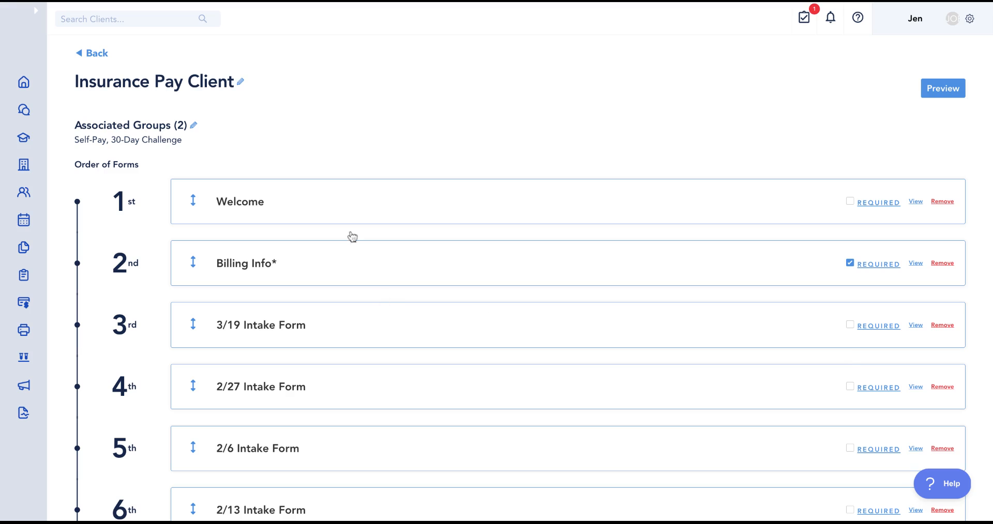
{"action": "scroll", "coordinate": [299, 243], "scroll_direction": "down", "scroll_amount": 1}
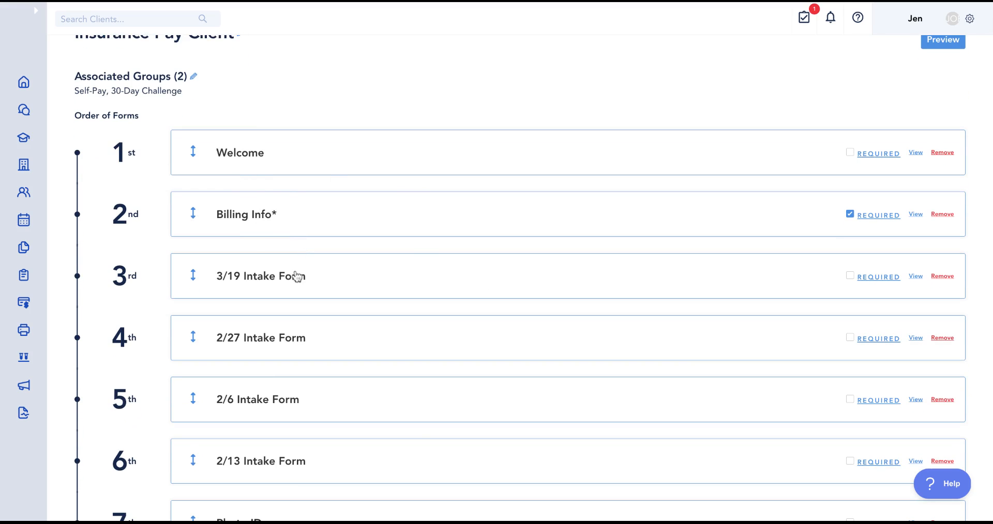
{"action": "scroll", "coordinate": [288, 270], "scroll_direction": "down", "scroll_amount": 1}
{"action": "scroll", "coordinate": [287, 269], "scroll_direction": "down", "scroll_amount": 1}
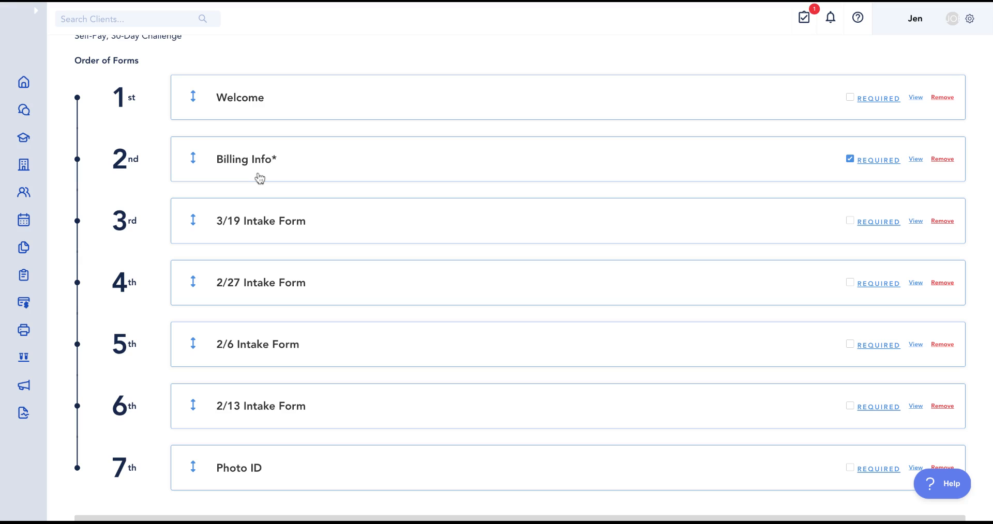
{"action": "scroll", "coordinate": [259, 178], "scroll_direction": "down", "scroll_amount": 1}
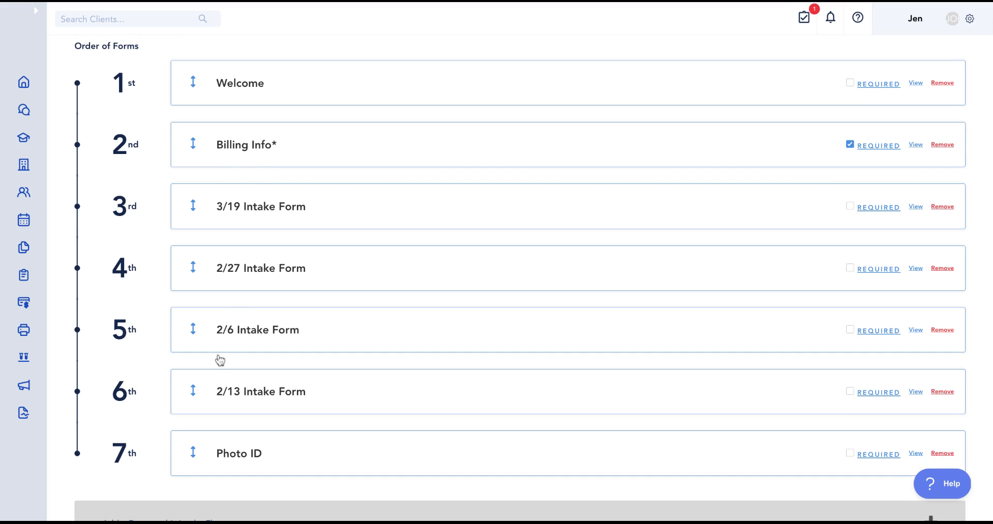
{"action": "left_click_drag", "start_coordinate": [229, 456], "coordinate": [231, 206]}
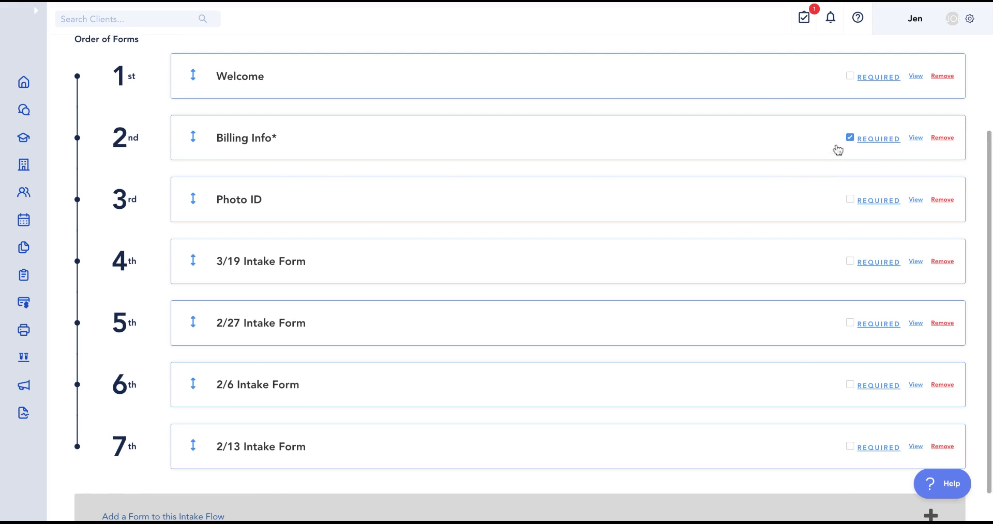
{"action": "left_click_drag", "start_coordinate": [252, 311], "coordinate": [254, 264]}
{"action": "left_click_drag", "start_coordinate": [243, 336], "coordinate": [258, 400]}
- Add the existing Insurance Form to the intake flow as an optional form and place it fourth, directly after Photo ID
{"action": "scroll", "coordinate": [246, 330], "scroll_direction": "down", "scroll_amount": 1}
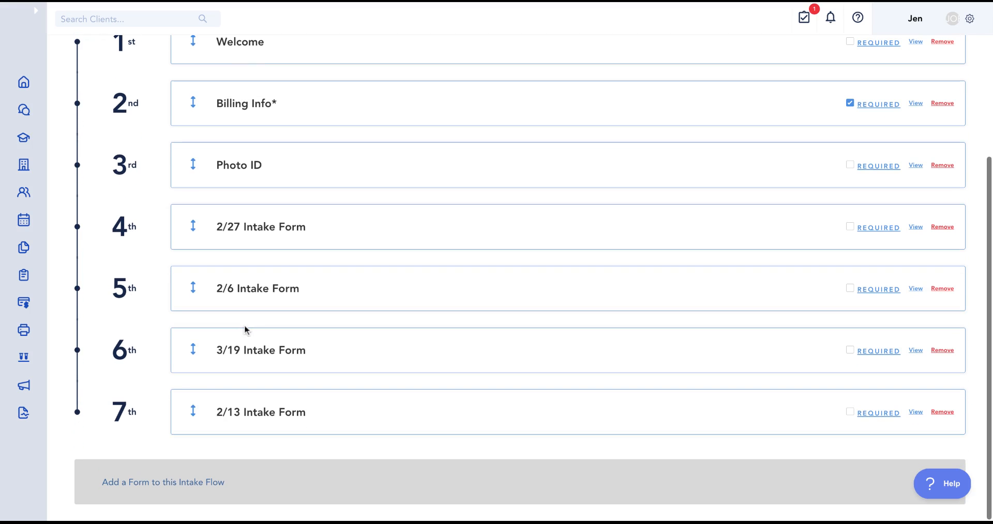
{"action": "left_click", "coordinate": [150, 488]}
{"action": "scroll", "coordinate": [226, 355], "scroll_direction": "down", "scroll_amount": 1}
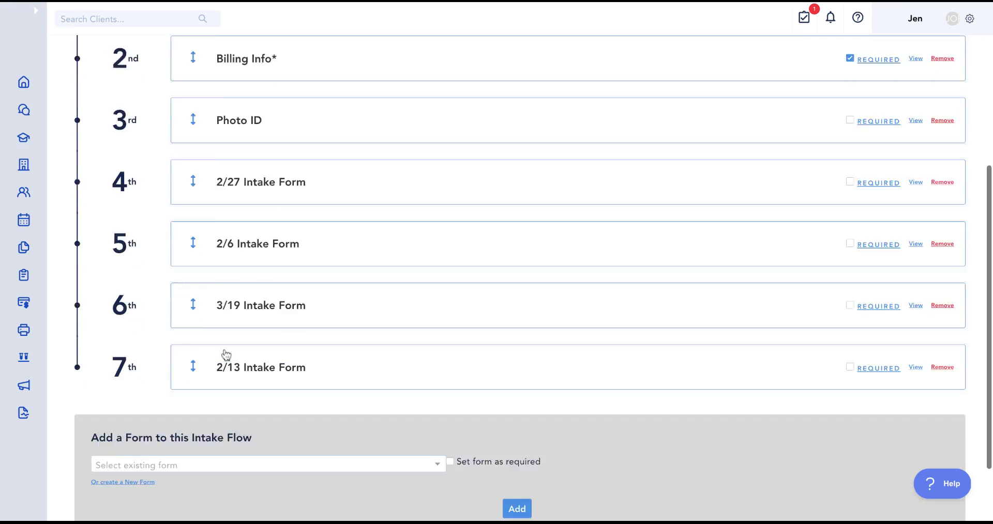
{"action": "scroll", "coordinate": [226, 355], "scroll_direction": "down", "scroll_amount": 2}
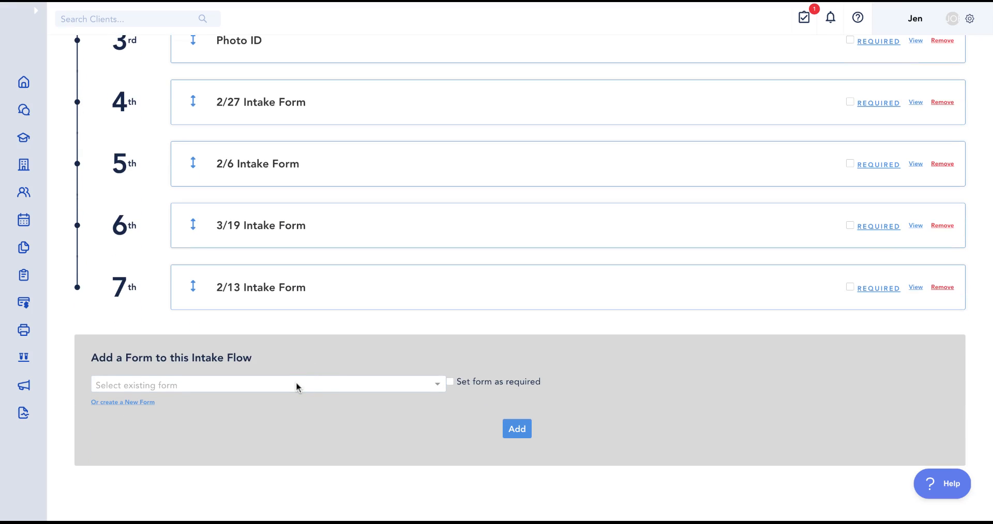
{"action": "left_click", "coordinate": [296, 385]}
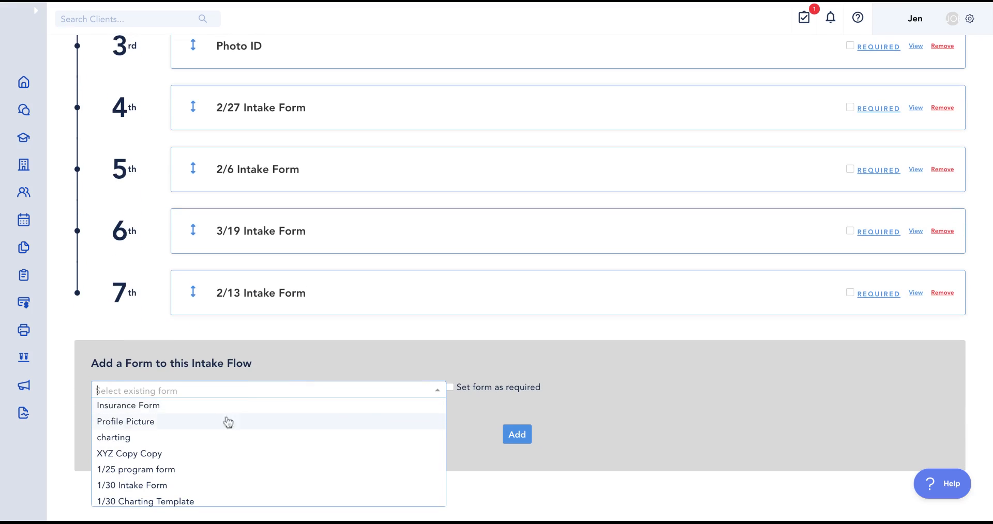
{"action": "scroll", "coordinate": [217, 411], "scroll_direction": "down", "scroll_amount": 2}
{"action": "scroll", "coordinate": [188, 445], "scroll_direction": "up", "scroll_amount": 1}
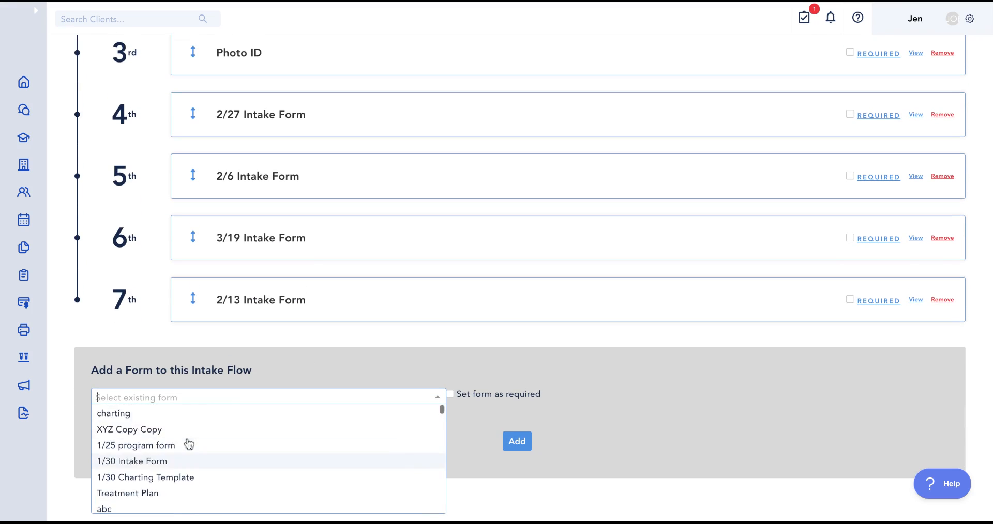
{"action": "scroll", "coordinate": [188, 445], "scroll_direction": "up", "scroll_amount": 4}
{"action": "scroll", "coordinate": [308, 374], "scroll_direction": "down", "scroll_amount": 3}
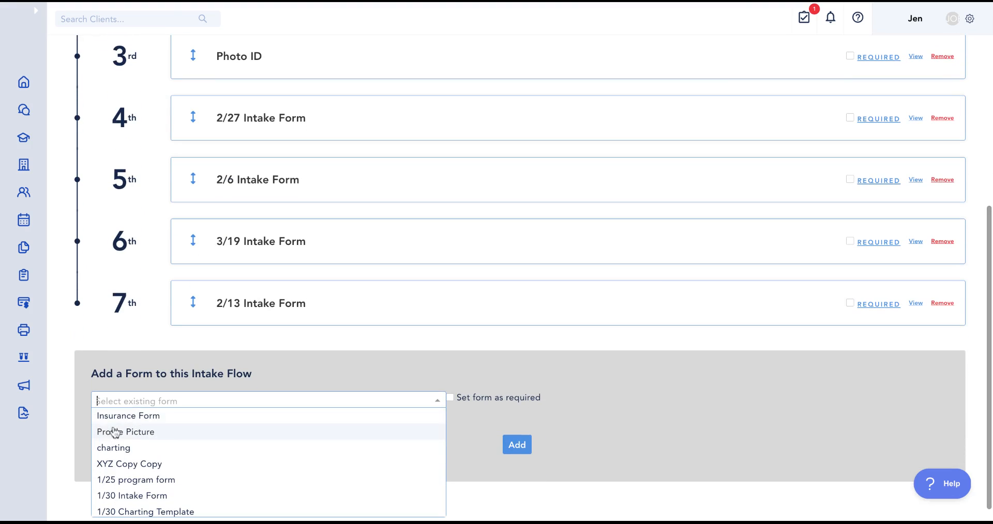
{"action": "left_click", "coordinate": [118, 417]}
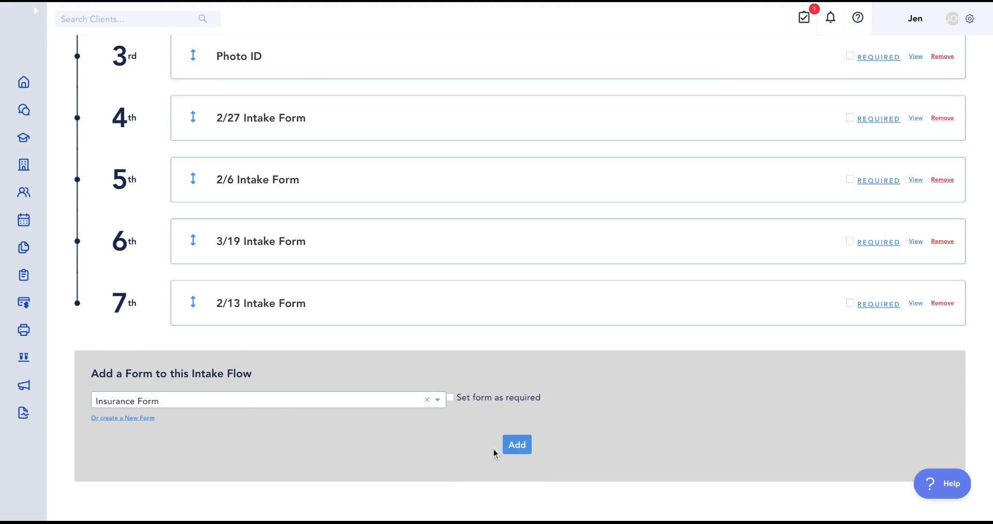
{"action": "left_click", "coordinate": [513, 447]}
{"action": "left_click", "coordinate": [423, 337]}
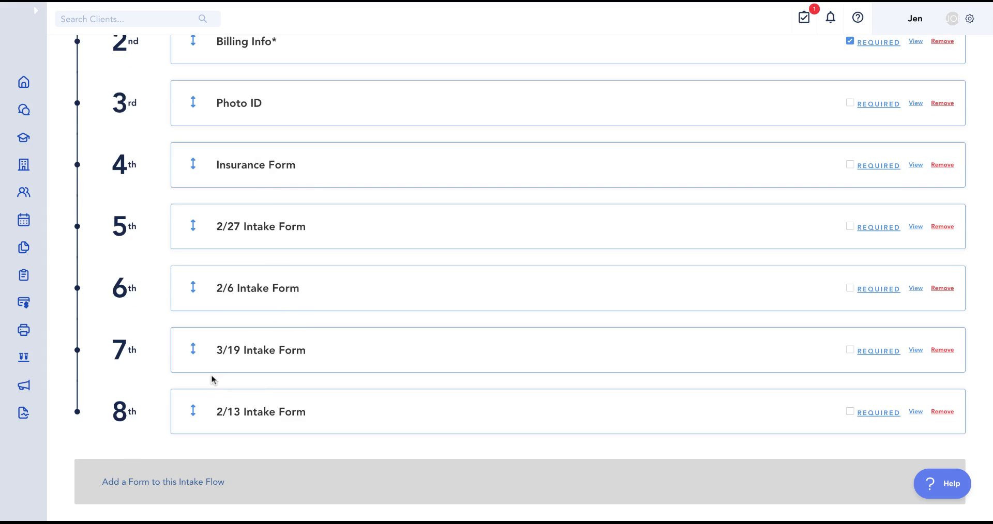
- Add the existing My New Intake Form to the intake flow as a required form and move it to fifth place
{"action": "scroll", "coordinate": [207, 385], "scroll_direction": "down", "scroll_amount": 1}
{"action": "left_click", "coordinate": [150, 484]}
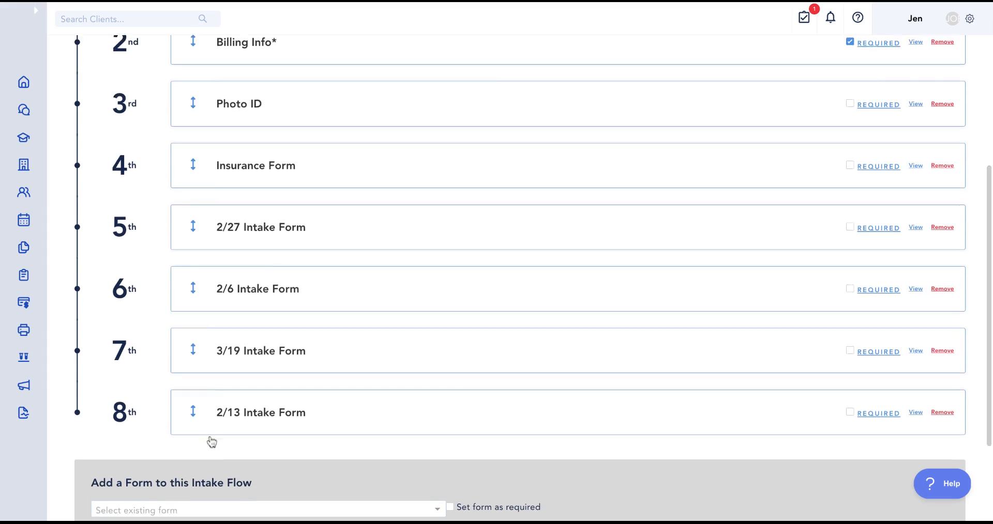
{"action": "scroll", "coordinate": [207, 414], "scroll_direction": "down", "scroll_amount": 2}
{"action": "left_click", "coordinate": [154, 383]}
{"action": "type", "text": "intake"}
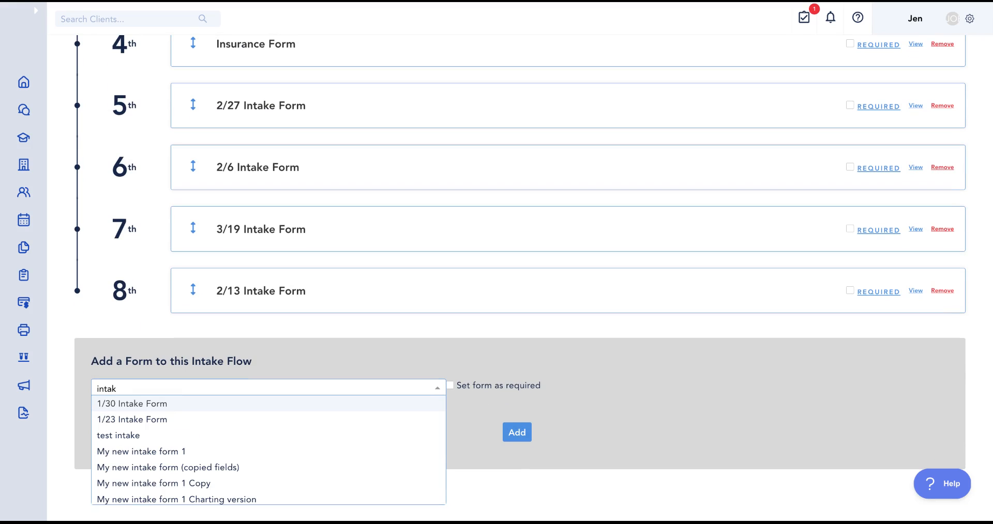
{"action": "key", "text": "BackSpace"}
{"action": "key", "text": "BackSpace"}
{"action": "key", "text": "BackSpace"}
{"action": "key", "text": "BackSpace"}
{"action": "key", "text": "BackSpace"}
{"action": "type", "text": "My new"}
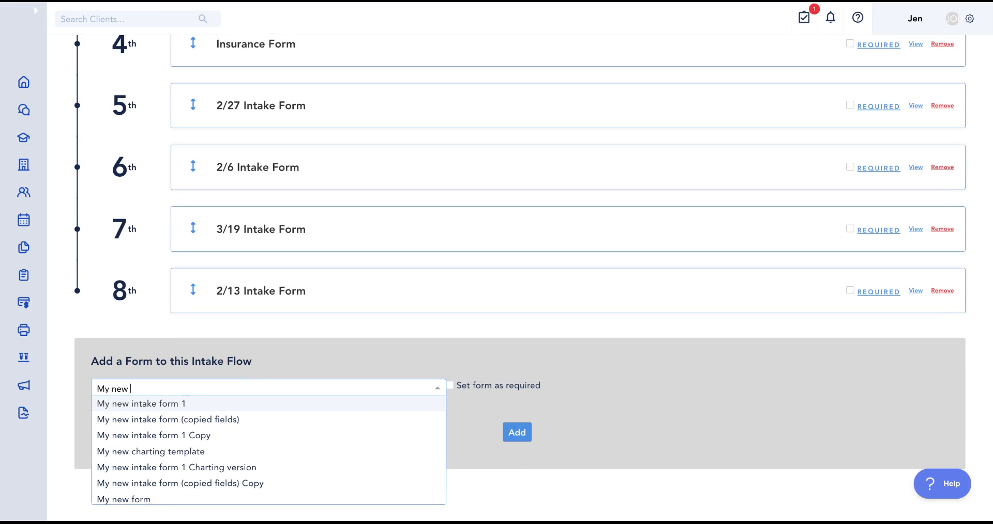
{"action": "type", "text": " intakwe fo"}
{"action": "key", "text": "BackSpace"}
{"action": "key", "text": "BackSpace"}
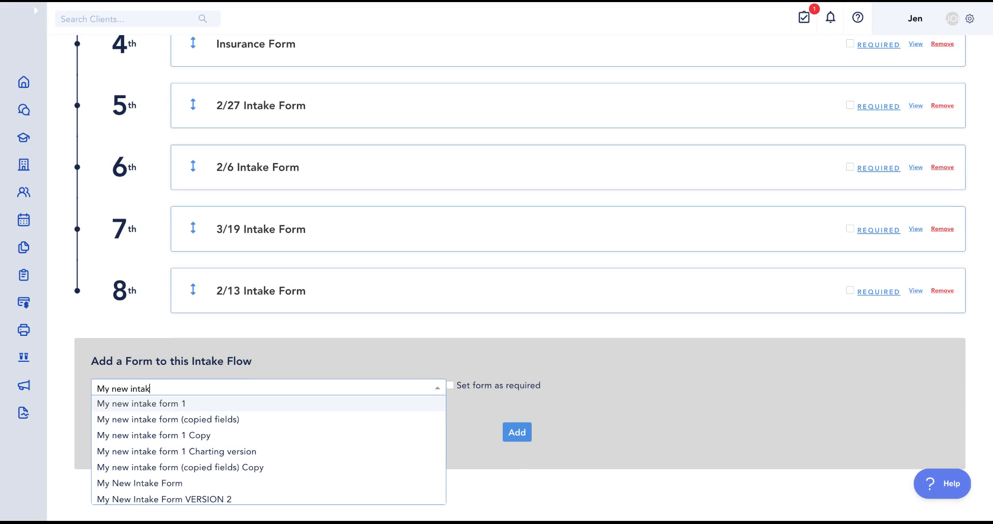
{"action": "type", "text": "e form"}
{"action": "left_click", "coordinate": [182, 482]}
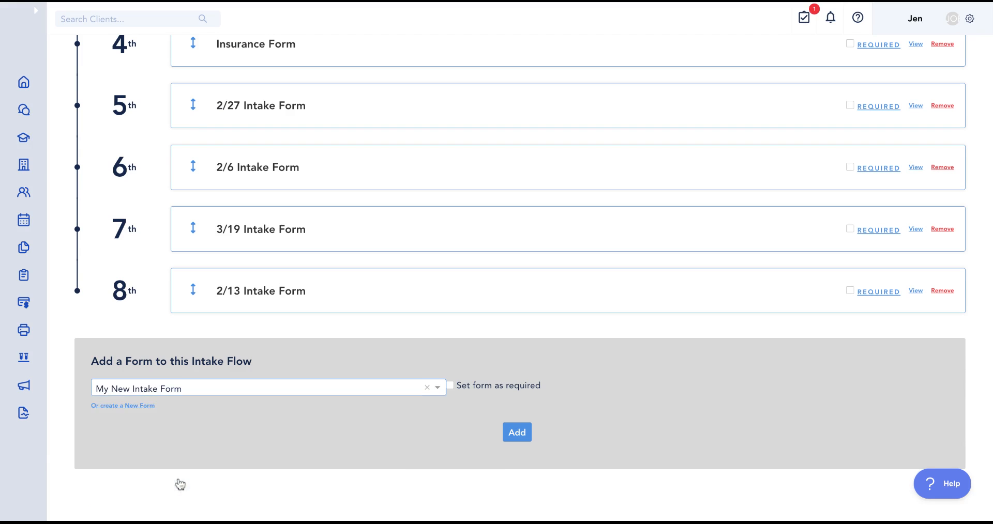
{"action": "left_click", "coordinate": [492, 393]}
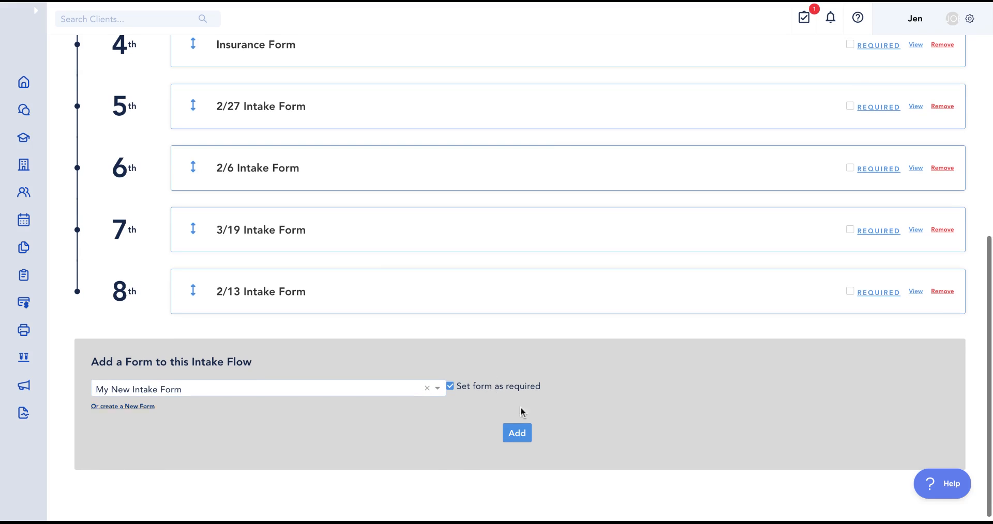
{"action": "left_click", "coordinate": [517, 437]}
{"action": "left_click", "coordinate": [450, 343]}
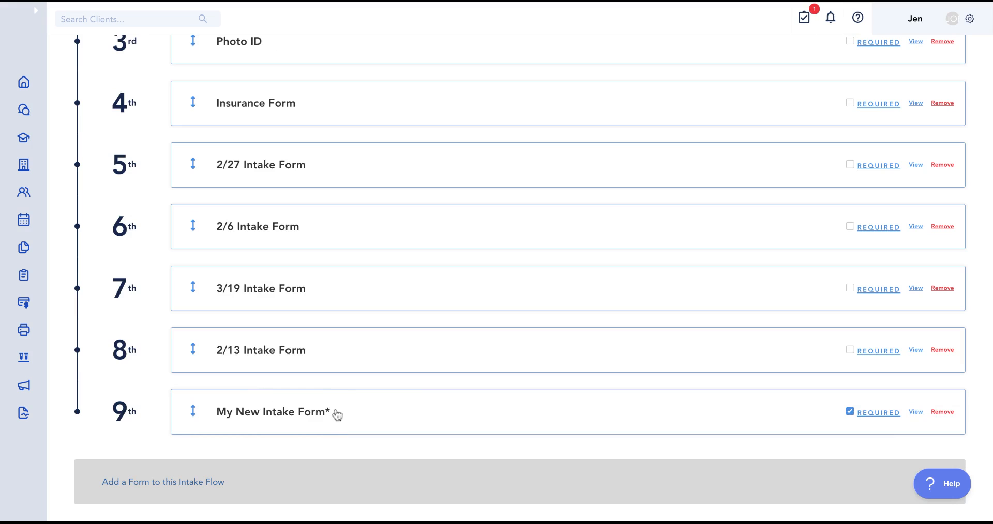
{"action": "left_click_drag", "start_coordinate": [338, 415], "coordinate": [338, 167]}
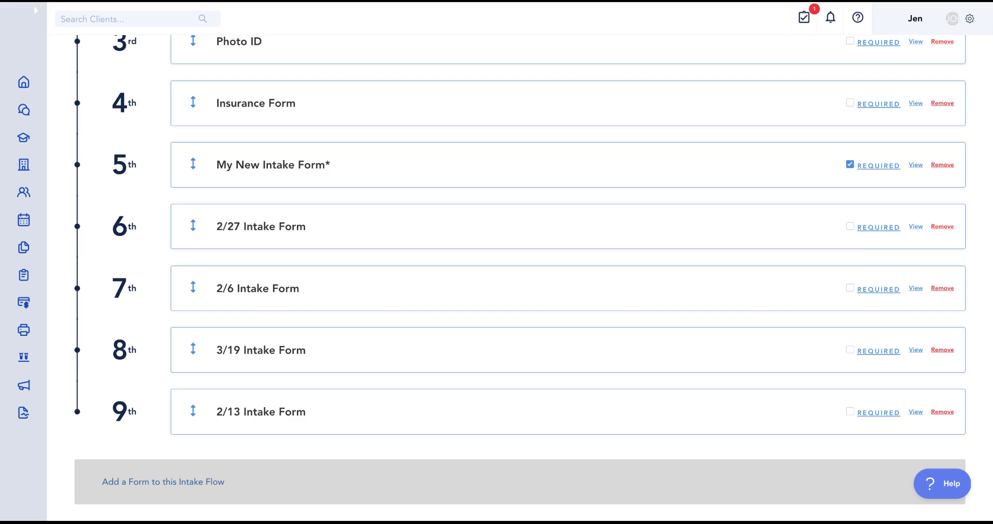
- Preview the Insurance Pay Client intake flow and go through its pages from Welcome, Billing Info, Photo ID and Insurance to the intake forms
{"action": "scroll", "coordinate": [752, 234], "scroll_direction": "up", "scroll_amount": 3}
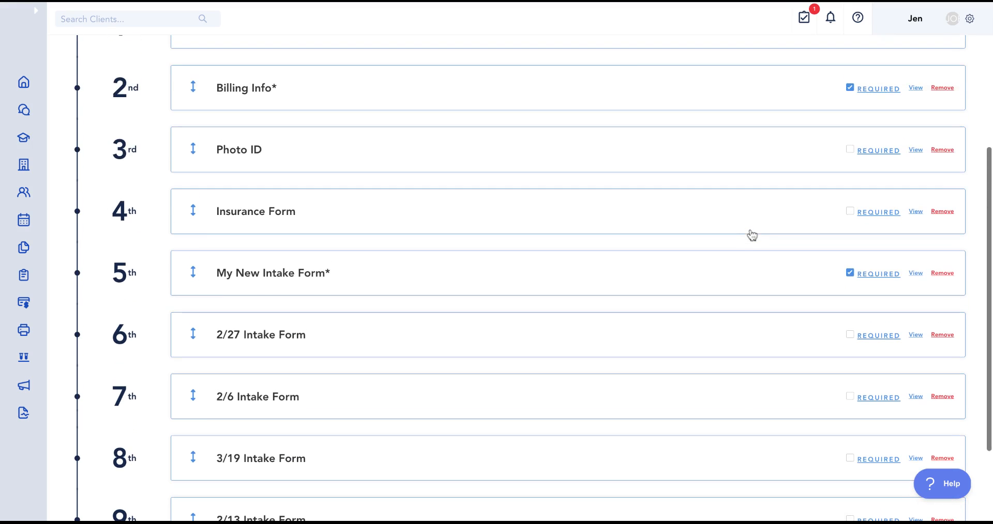
{"action": "scroll", "coordinate": [752, 234], "scroll_direction": "up", "scroll_amount": 5}
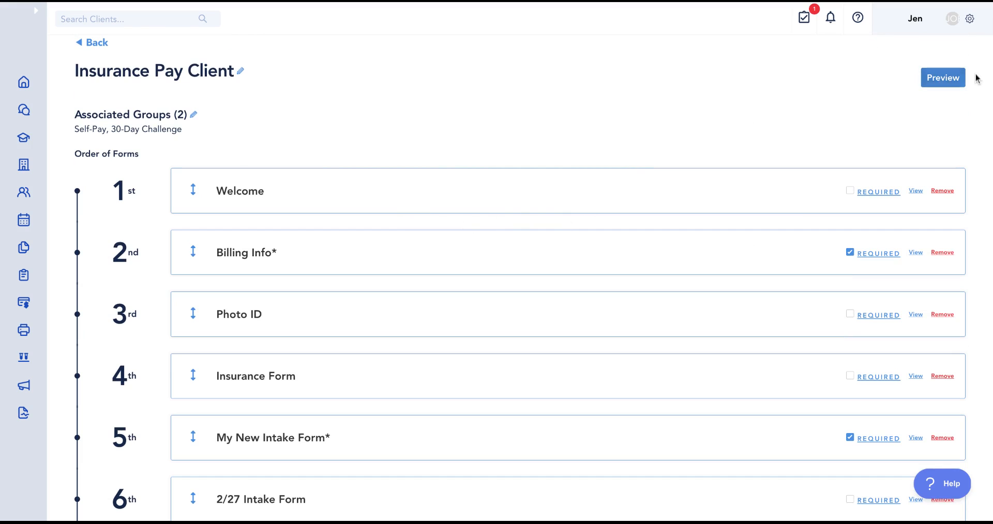
{"action": "left_click", "coordinate": [950, 78]}
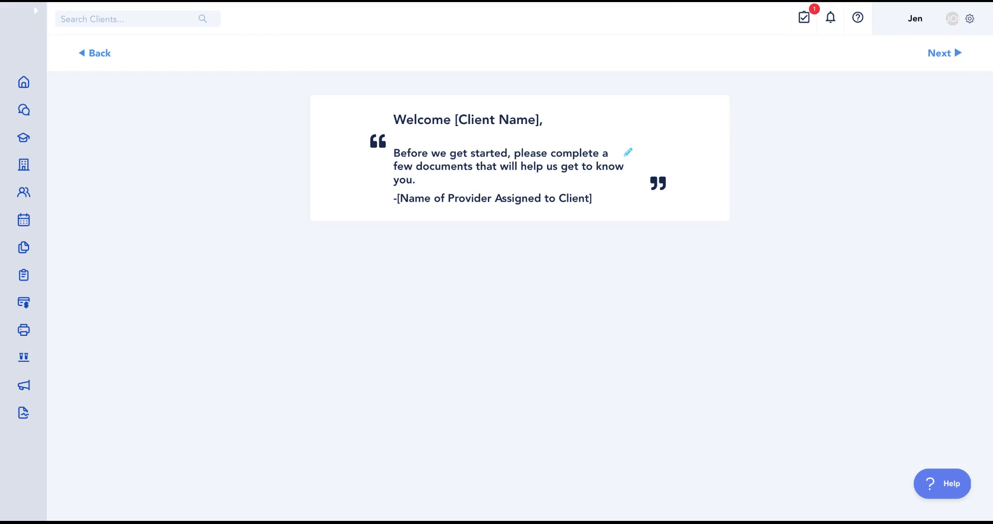
{"action": "left_click", "coordinate": [937, 58]}
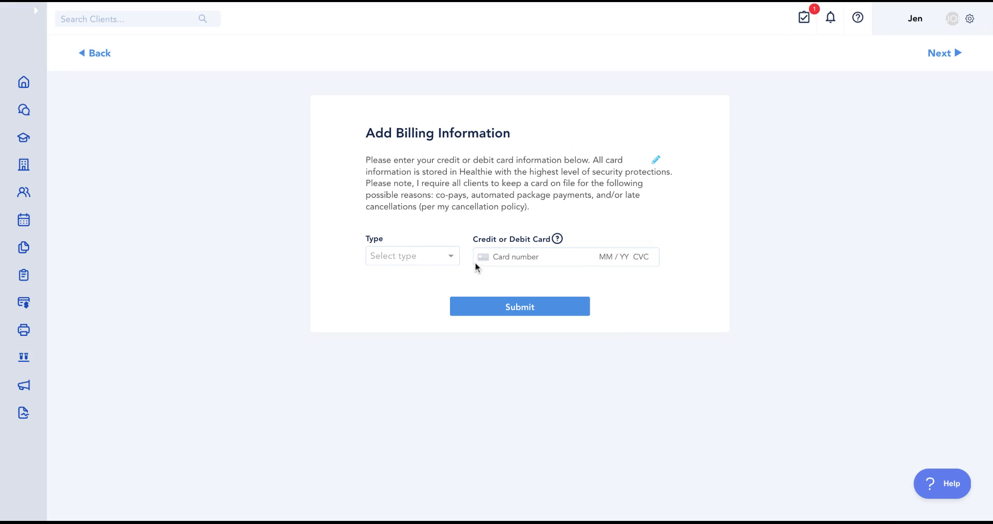
{"action": "left_click", "coordinate": [944, 58]}
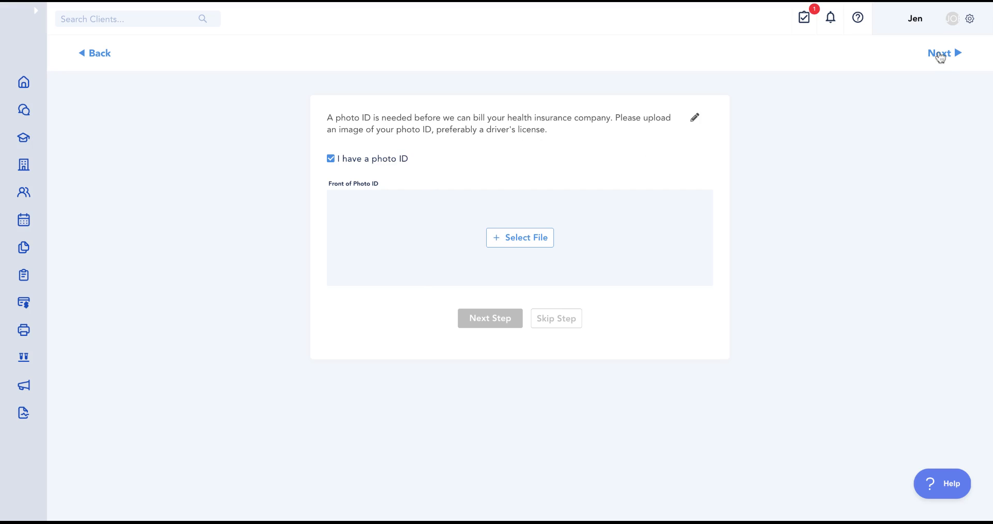
{"action": "left_click", "coordinate": [954, 50]}
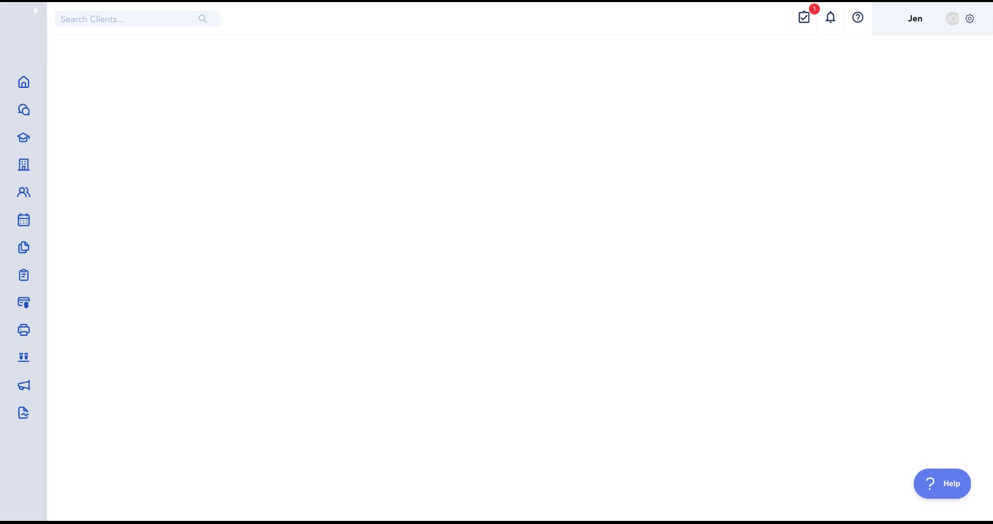
{"action": "scroll", "coordinate": [523, 247], "scroll_direction": "down", "scroll_amount": 2}
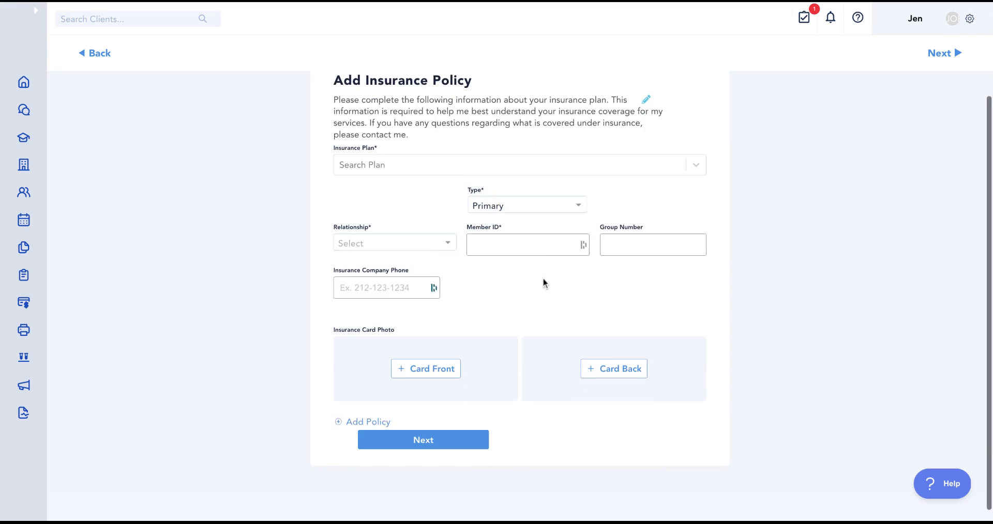
{"action": "scroll", "coordinate": [565, 278], "scroll_direction": "up", "scroll_amount": 1}
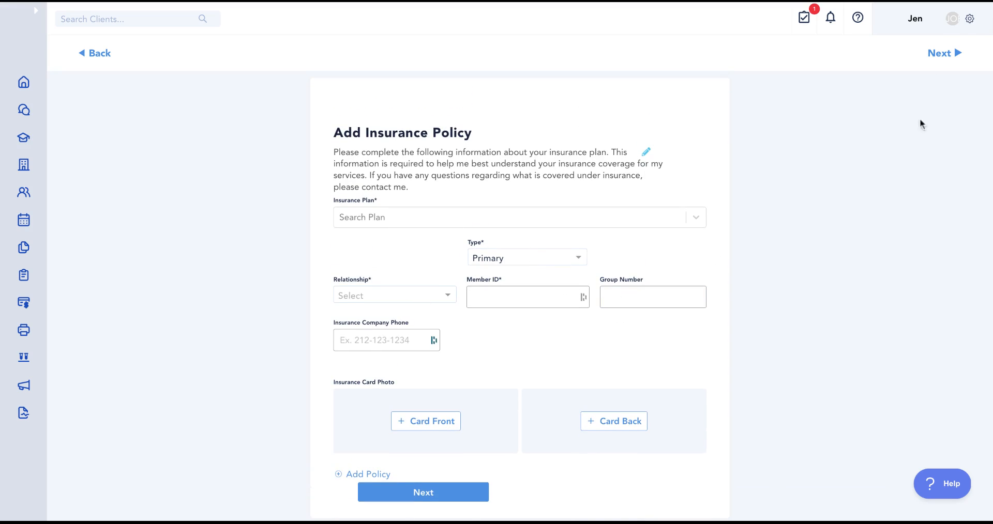
{"action": "left_click", "coordinate": [938, 55]}
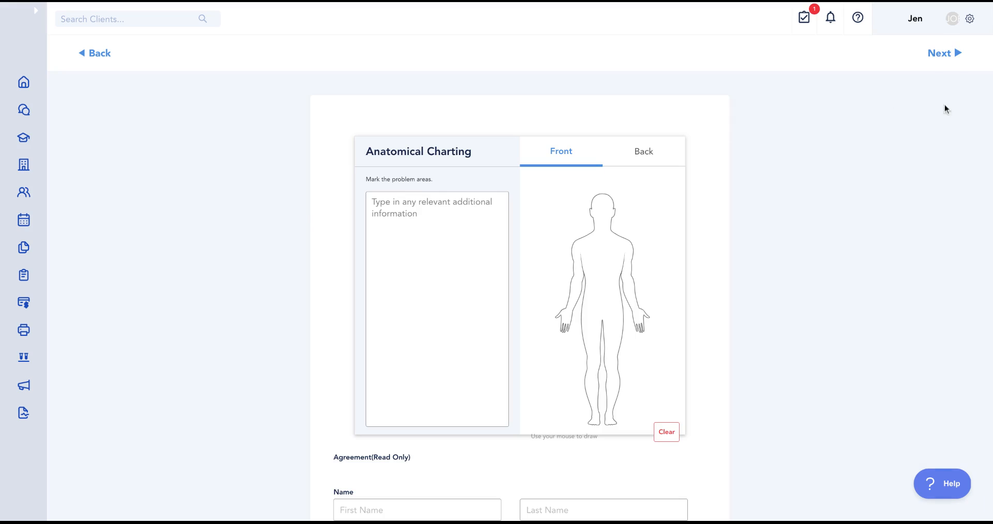
{"action": "left_click", "coordinate": [945, 60]}
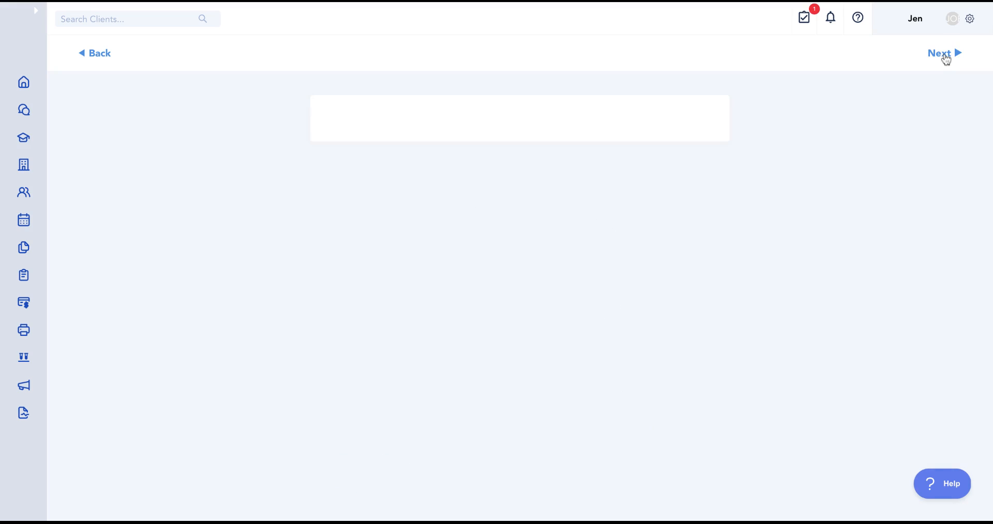
{"action": "left_click", "coordinate": [946, 59]}
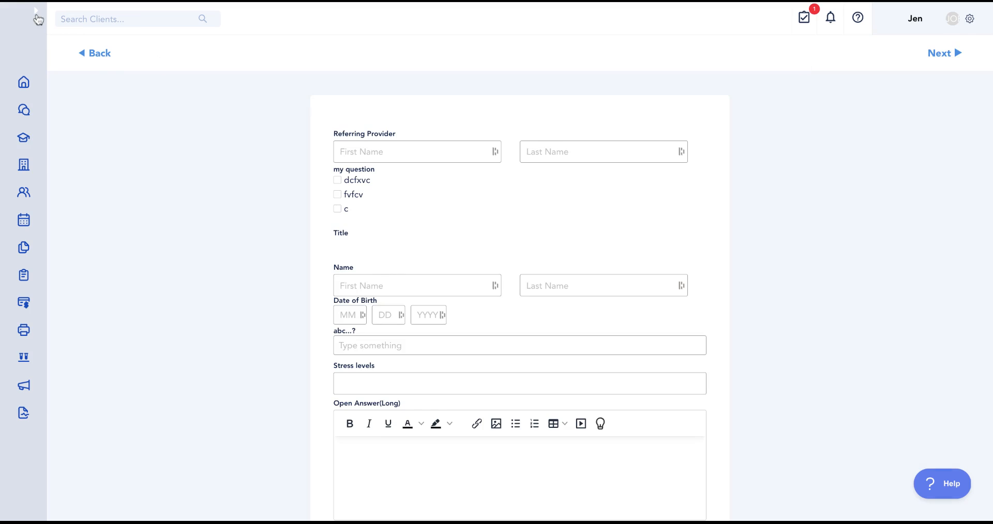
- Return to Forms and create a new form named My new charting note
{"action": "left_click", "coordinate": [37, 18]}
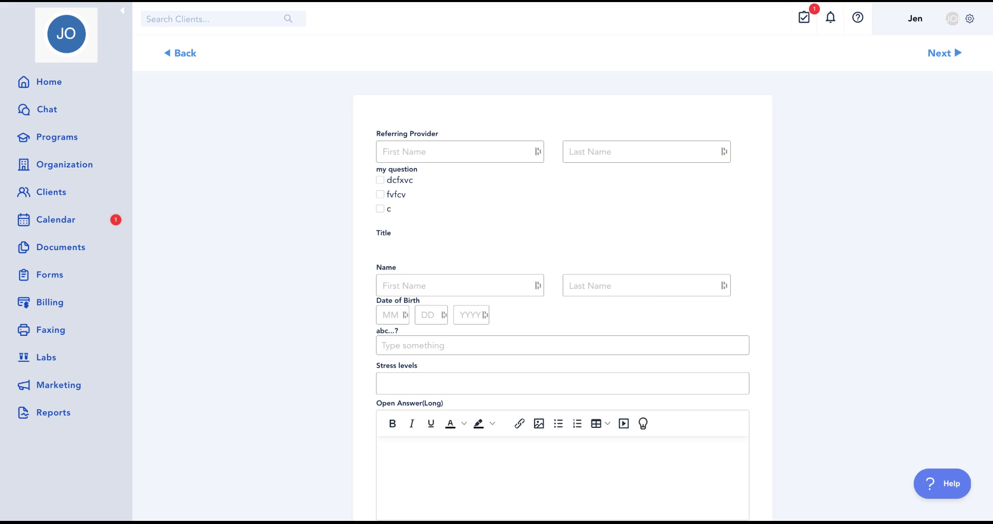
{"action": "left_click", "coordinate": [48, 277]}
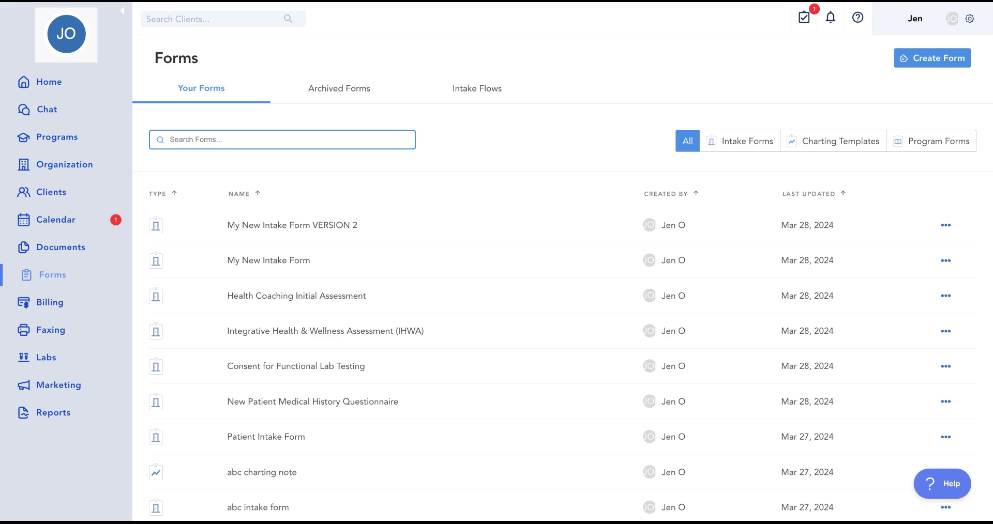
{"action": "left_click", "coordinate": [931, 58]}
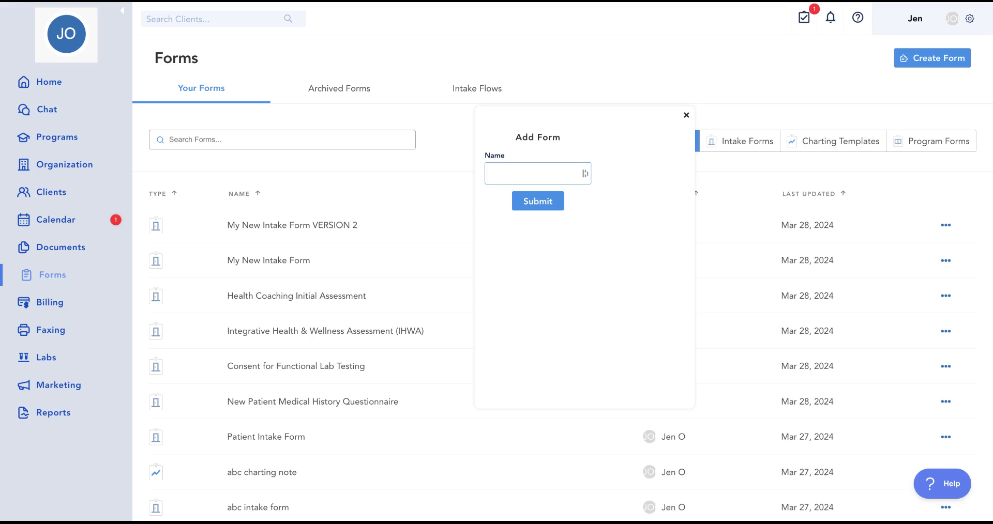
{"action": "type", "text": "new charting note"}
{"action": "left_click", "coordinate": [547, 202]}
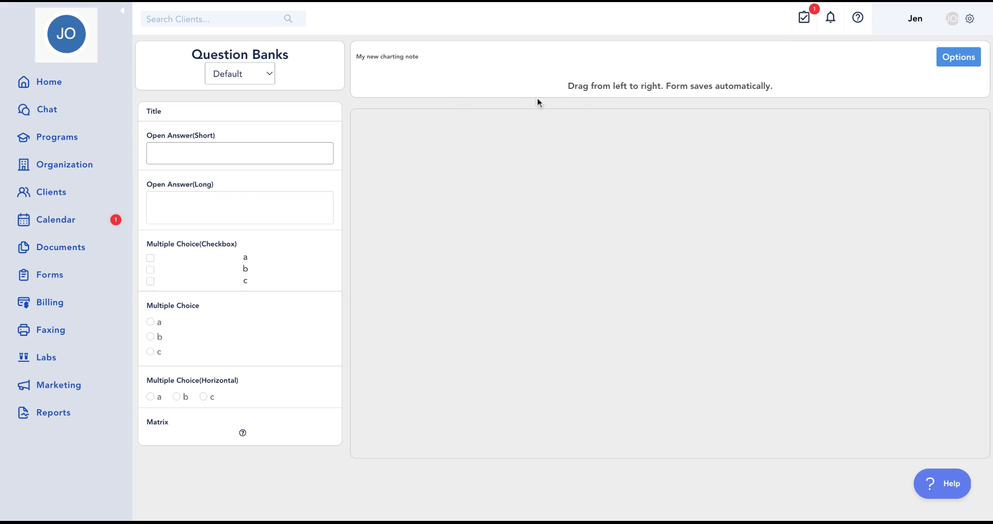
- Convert My new charting note to a charting form and turn on Prefill for it
{"action": "left_click", "coordinate": [959, 63]}
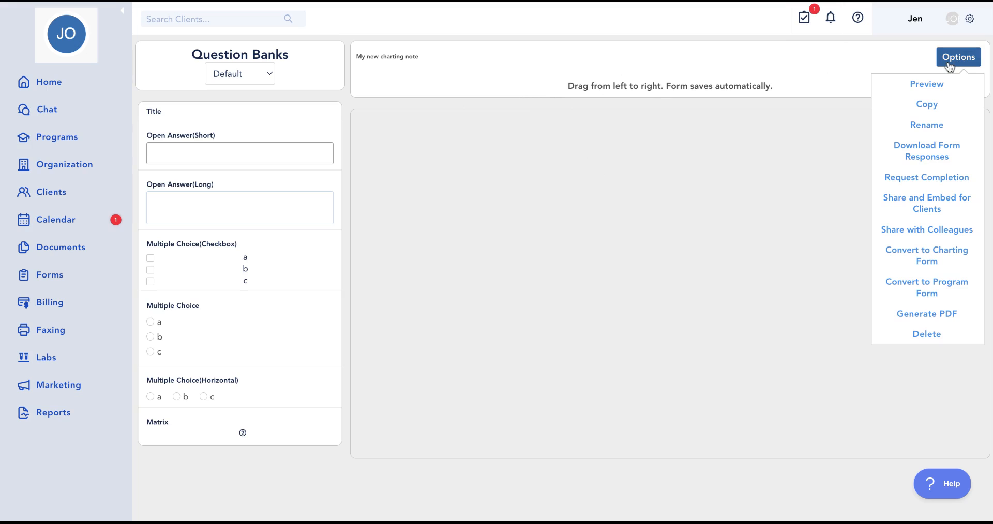
{"action": "left_click", "coordinate": [944, 256]}
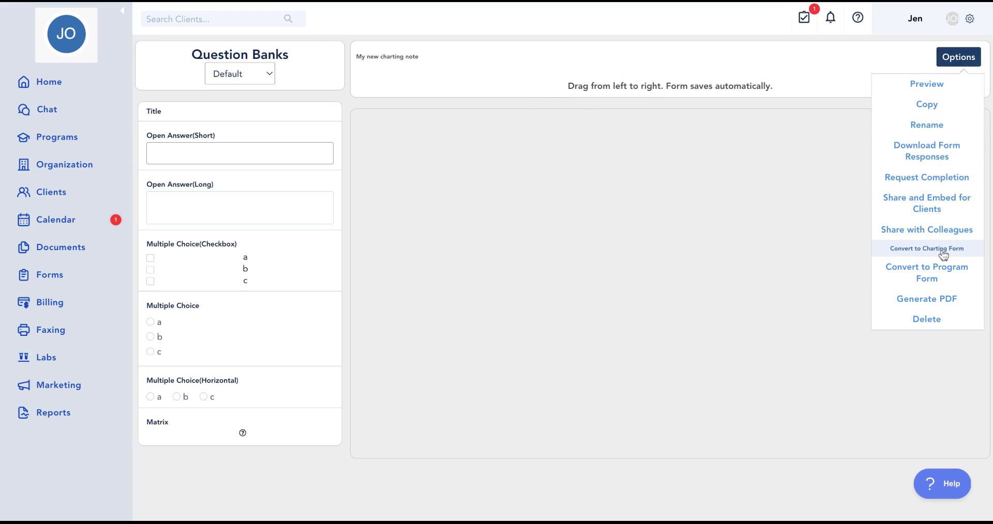
{"action": "left_click", "coordinate": [775, 165]}
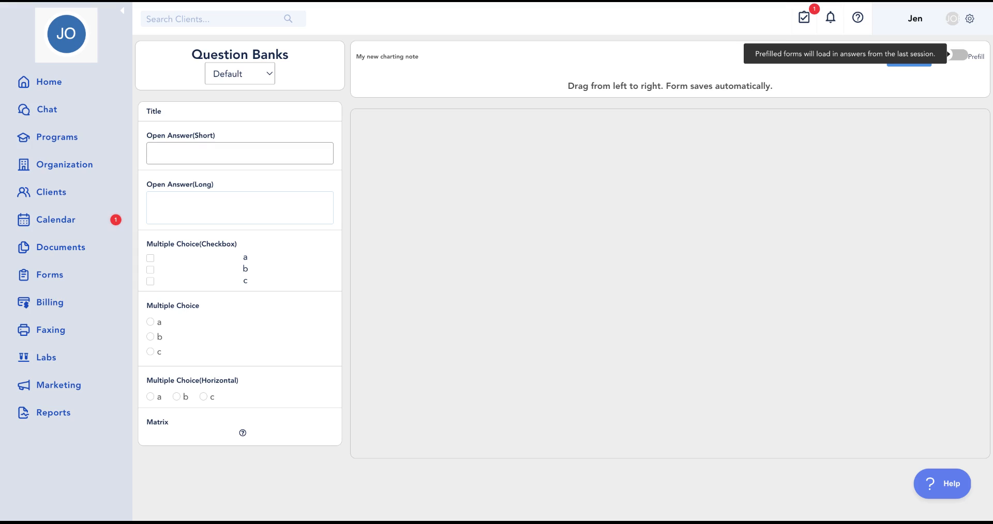
{"action": "left_click", "coordinate": [958, 55]}
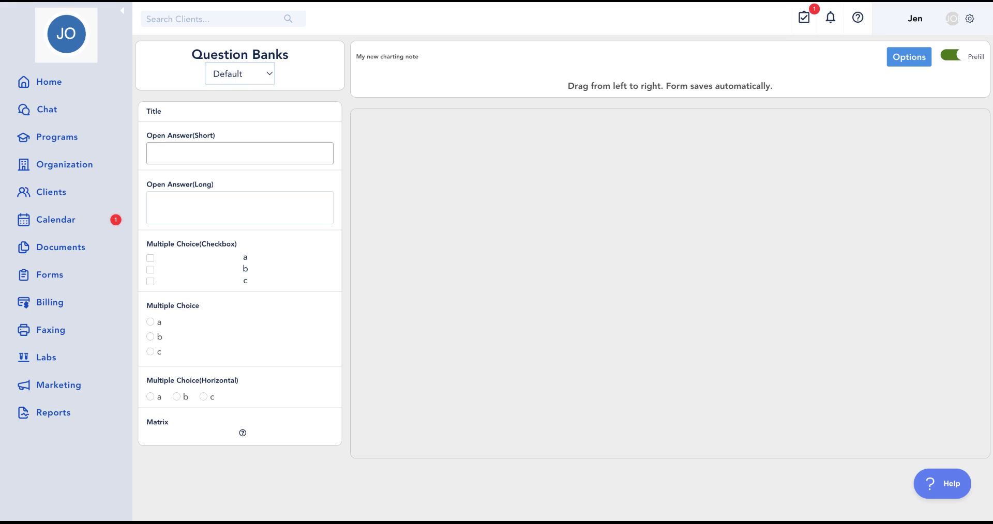
- Add the Name, Date of Birth and Referring Provider questions from the Client Info question bank to the charting note, in that order
{"action": "left_click", "coordinate": [235, 89]}
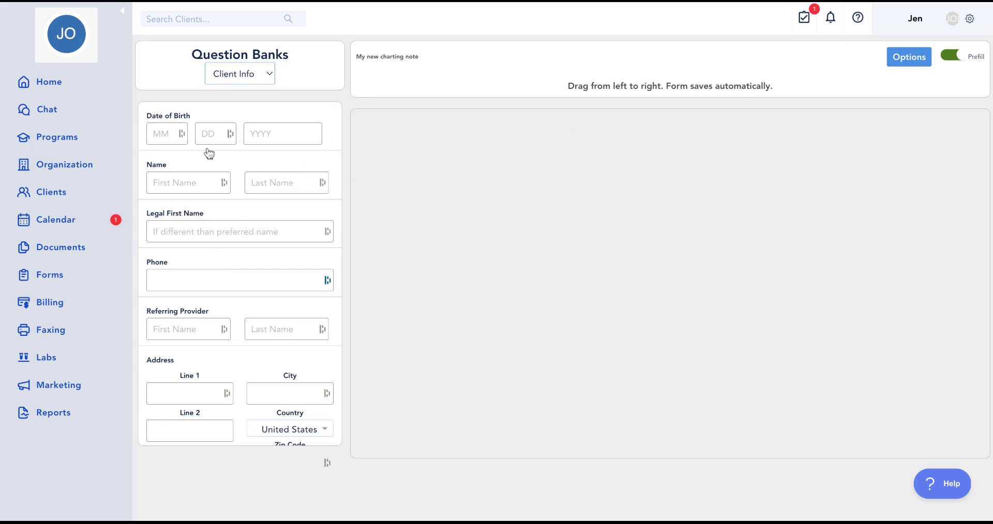
{"action": "left_click", "coordinate": [161, 166]}
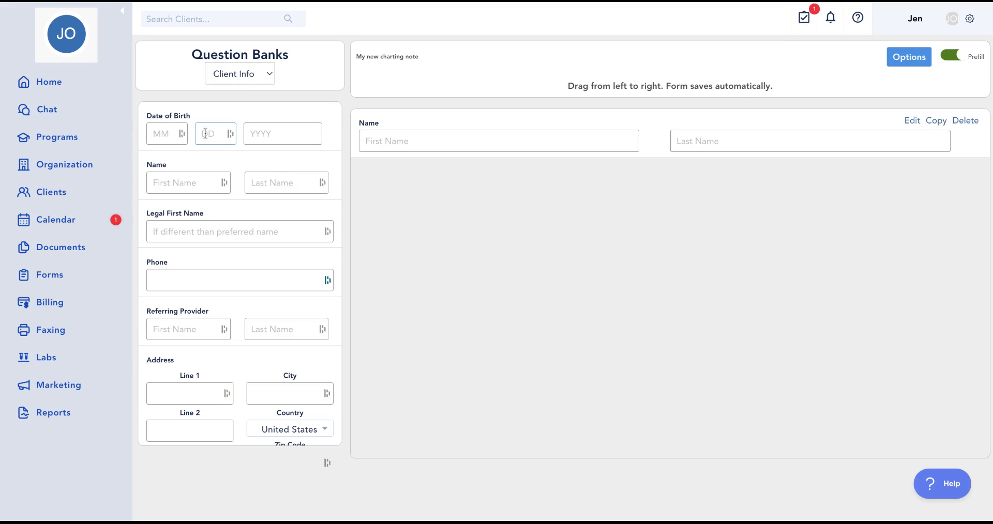
{"action": "left_click_drag", "start_coordinate": [166, 125], "coordinate": [394, 212]}
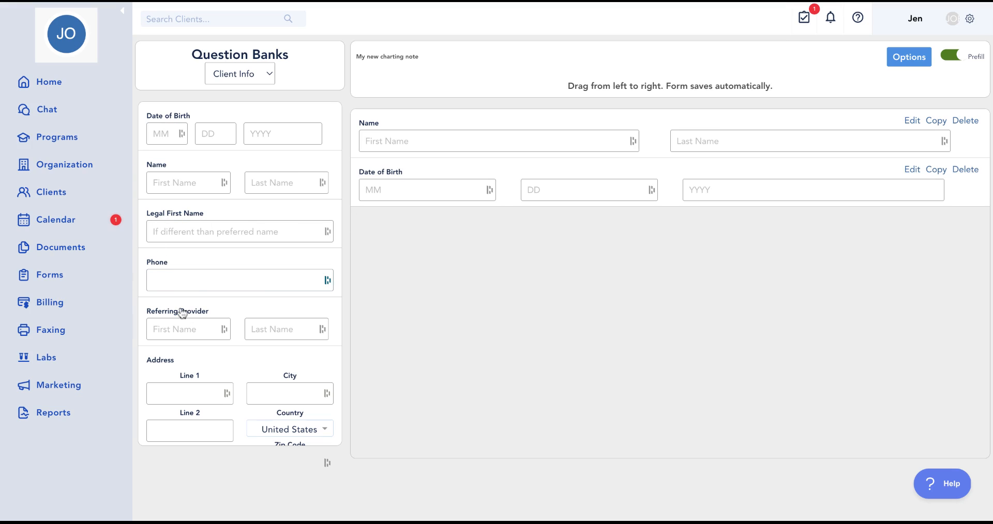
{"action": "left_click_drag", "start_coordinate": [181, 313], "coordinate": [412, 248]}
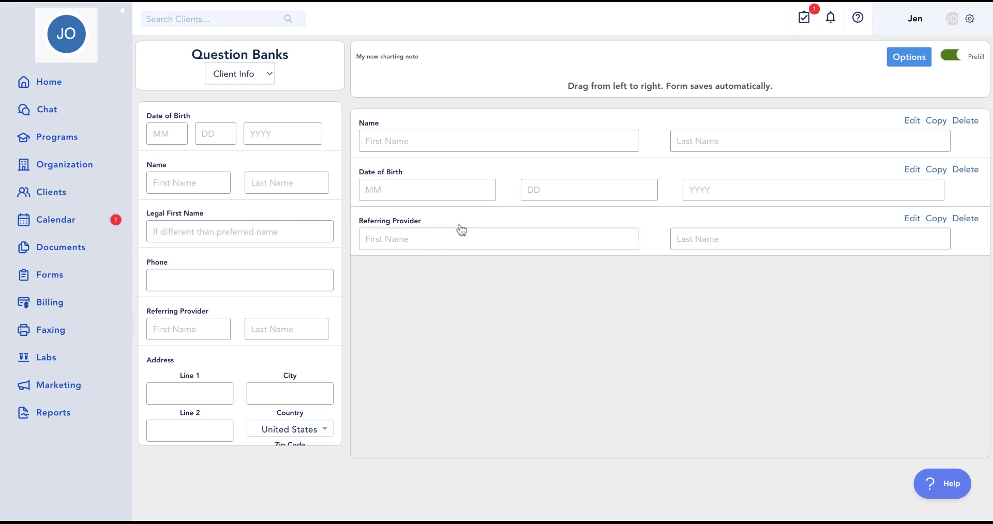
{"action": "scroll", "coordinate": [265, 211], "scroll_direction": "down", "scroll_amount": 1}
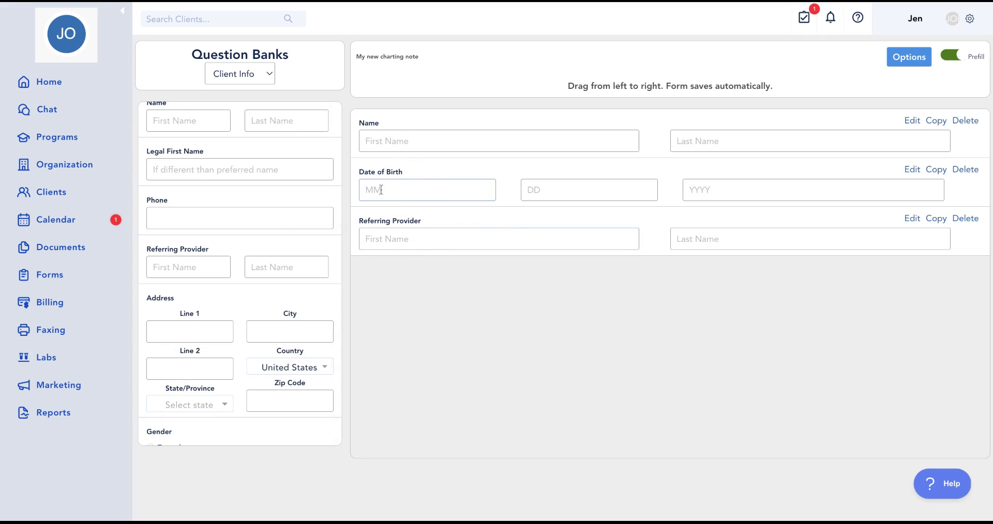
{"action": "left_click", "coordinate": [390, 139]}
{"action": "scroll", "coordinate": [226, 187], "scroll_direction": "down", "scroll_amount": 1}
{"action": "scroll", "coordinate": [226, 182], "scroll_direction": "up", "scroll_amount": 2}
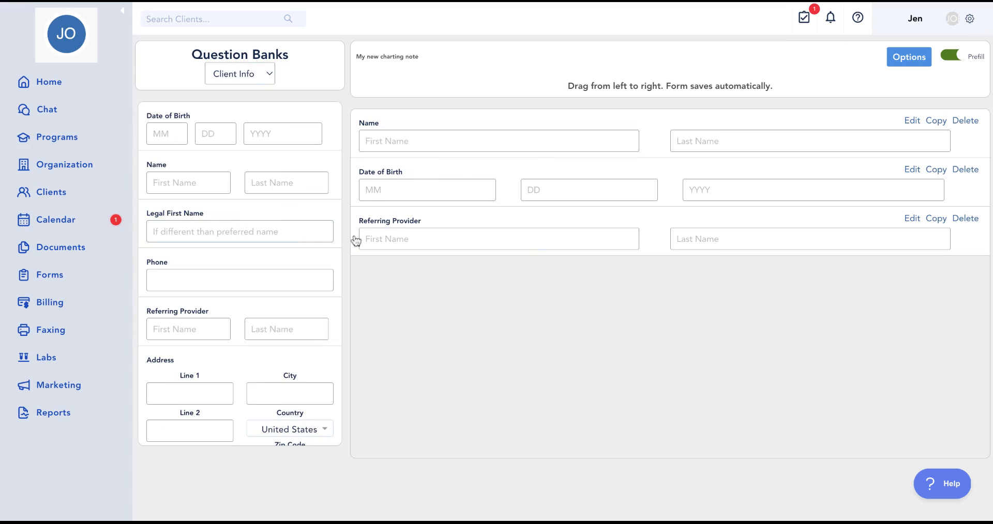
- Add My Copied Field Question from the Copied question bank below Referring Provider in the charting note
{"action": "left_click", "coordinate": [237, 76]}
{"action": "left_click", "coordinate": [237, 104]}
{"action": "scroll", "coordinate": [251, 277], "scroll_direction": "down", "scroll_amount": 10}
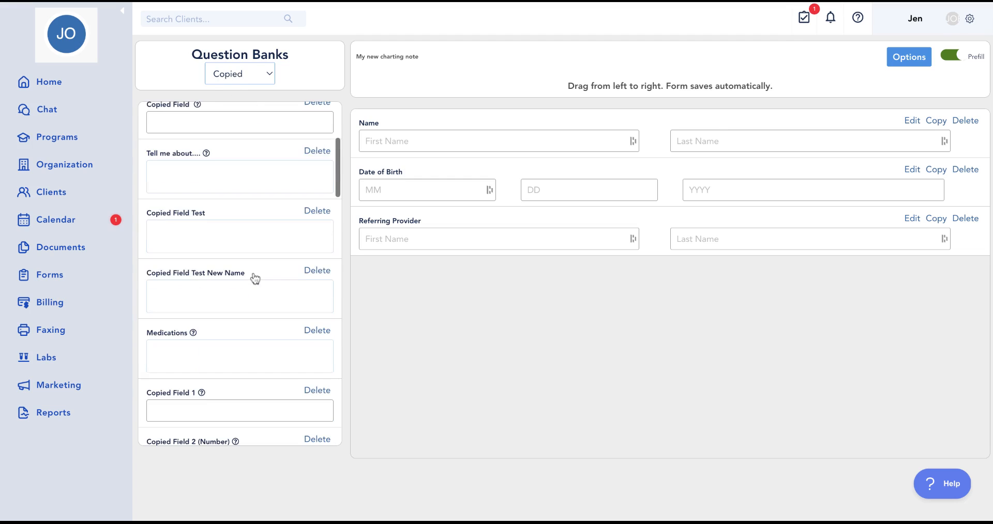
{"action": "scroll", "coordinate": [255, 279], "scroll_direction": "down", "scroll_amount": 5}
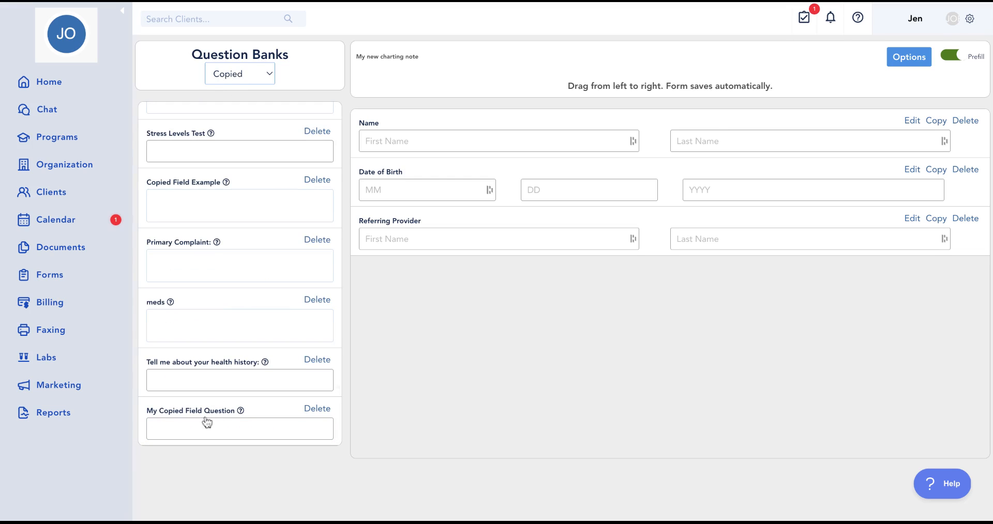
{"action": "mouse_move", "coordinate": [241, 414]}
{"action": "left_click_drag", "start_coordinate": [187, 417], "coordinate": [505, 288]}
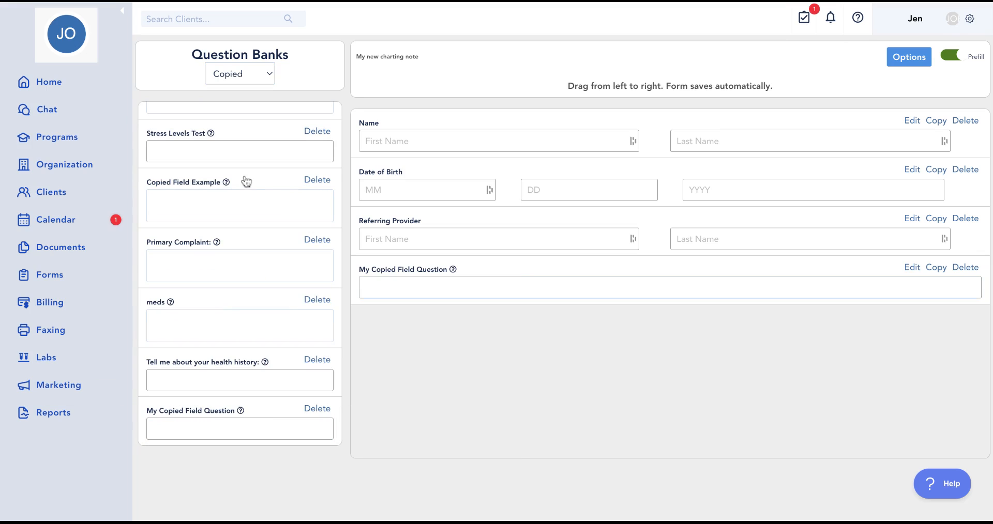
- Add Diagnosis from the Charting question bank and Open Answer(Long) from the Default bank at the end of the charting note
{"action": "left_click", "coordinate": [222, 79]}
{"action": "scroll", "coordinate": [226, 216], "scroll_direction": "up", "scroll_amount": 10}
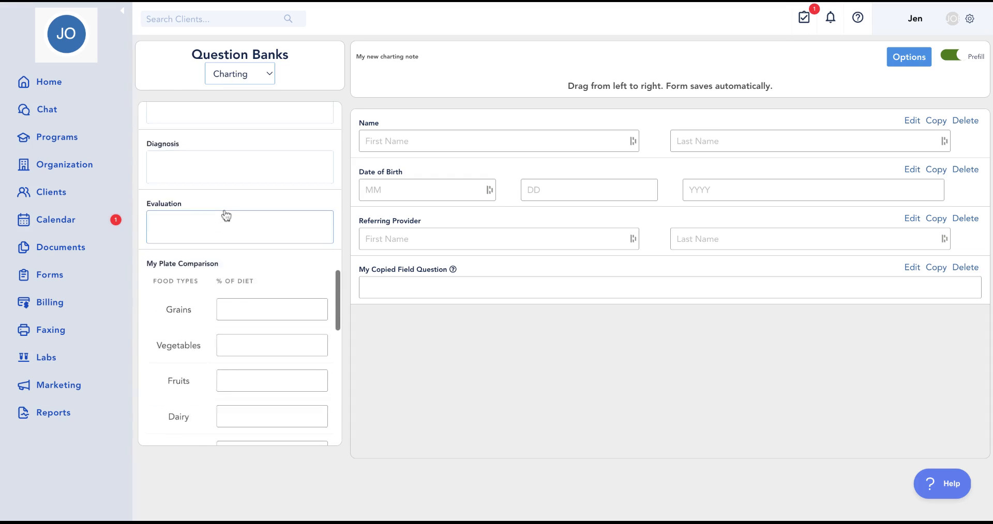
{"action": "scroll", "coordinate": [225, 216], "scroll_direction": "up", "scroll_amount": 2}
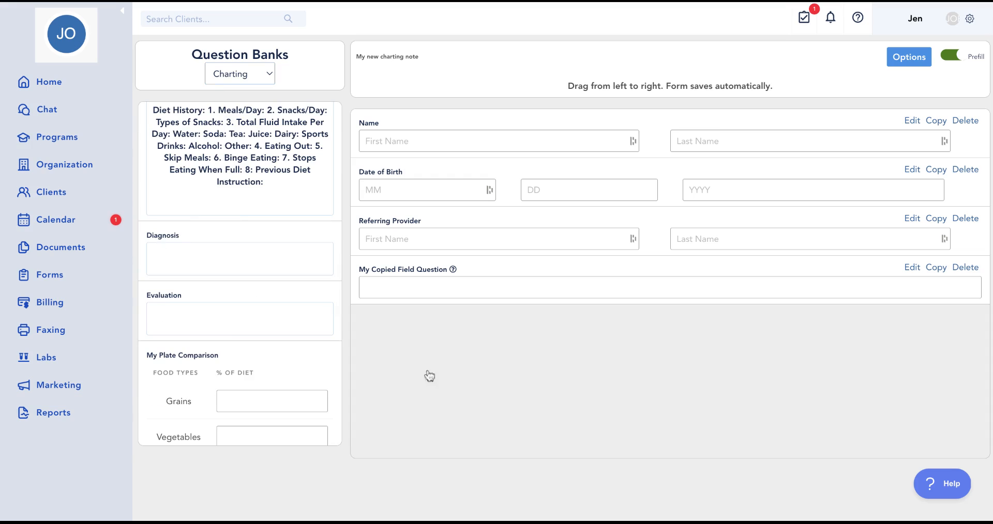
{"action": "left_click_drag", "start_coordinate": [225, 254], "coordinate": [429, 376]}
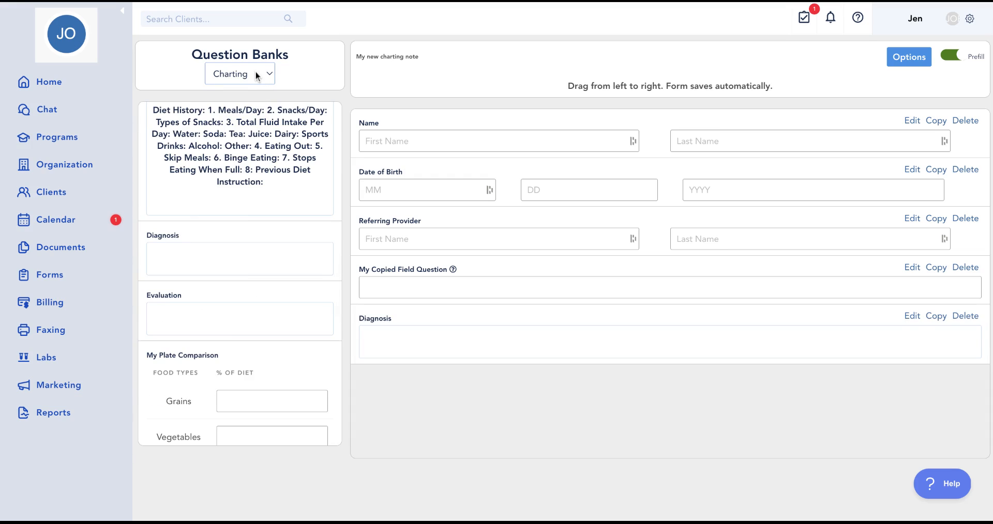
{"action": "left_click", "coordinate": [257, 75]}
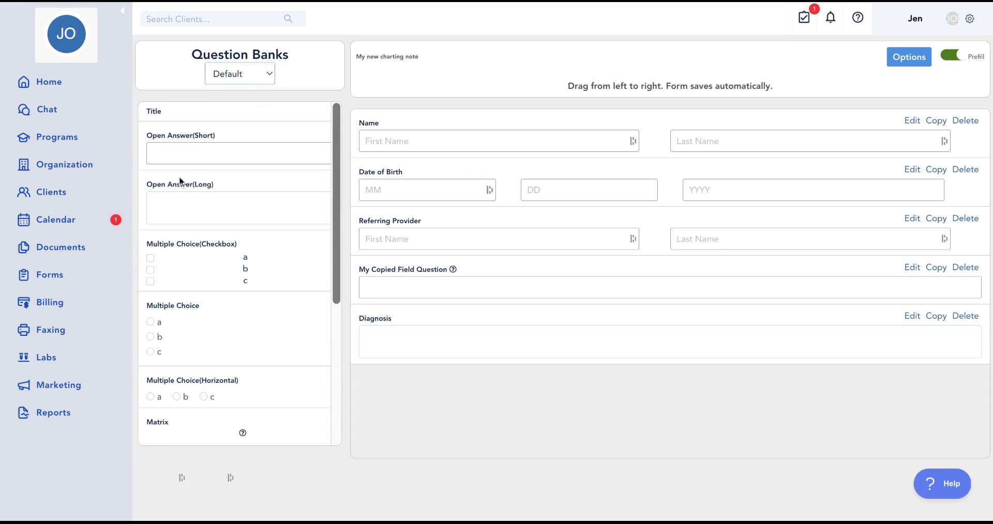
{"action": "left_click_drag", "start_coordinate": [179, 181], "coordinate": [547, 383]}
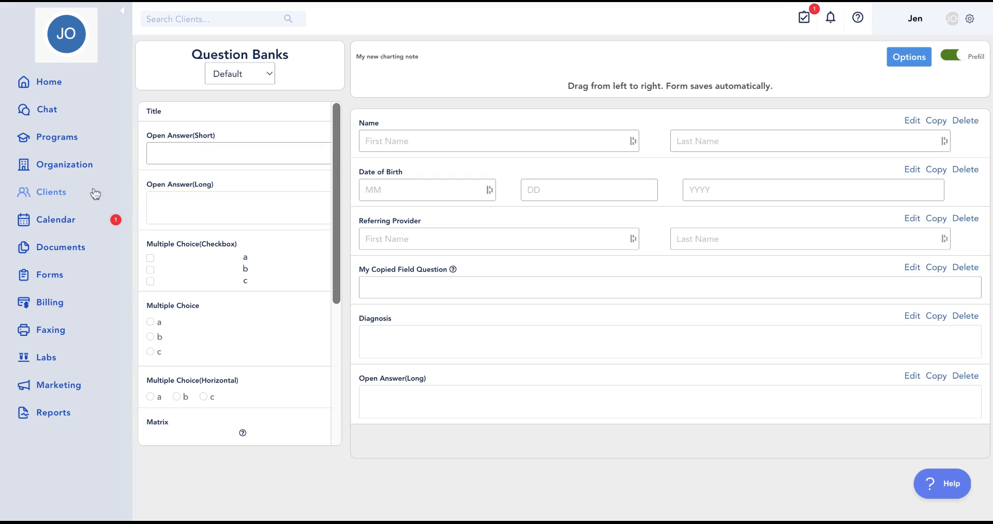
- Search the active clients by the client's first name and open the Charting section of that client's profile
{"action": "left_click", "coordinate": [47, 192]}
{"action": "left_click", "coordinate": [215, 177]}
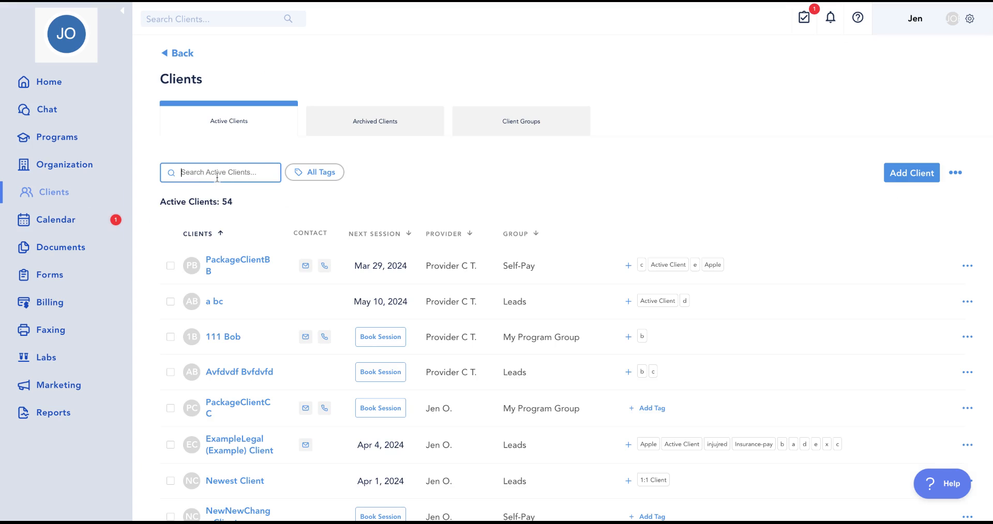
{"action": "type", "text": "nancy"}
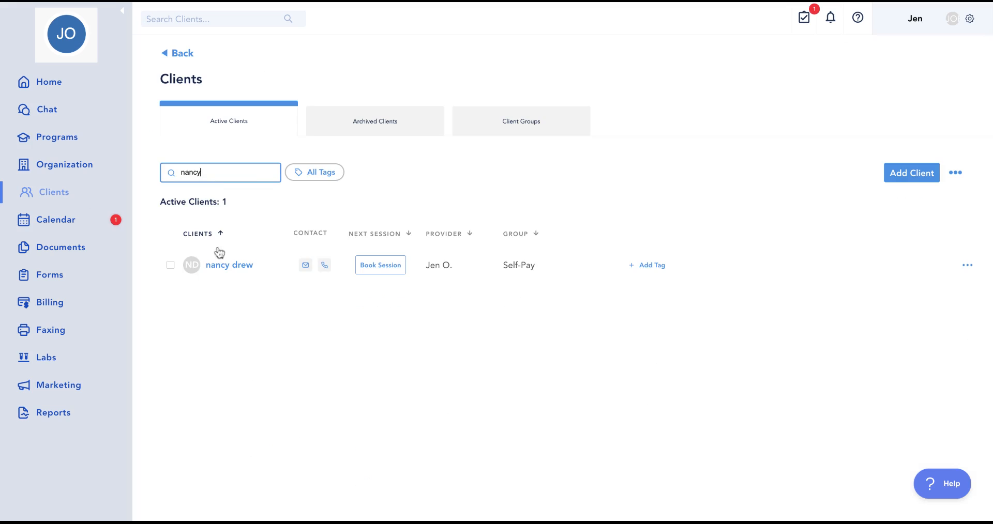
{"action": "left_click", "coordinate": [220, 263]}
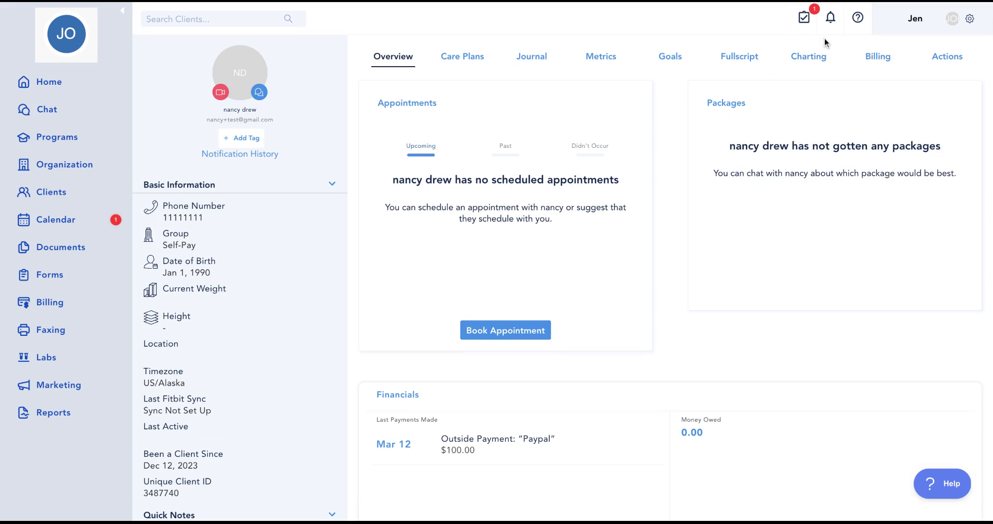
{"action": "left_click", "coordinate": [807, 61]}
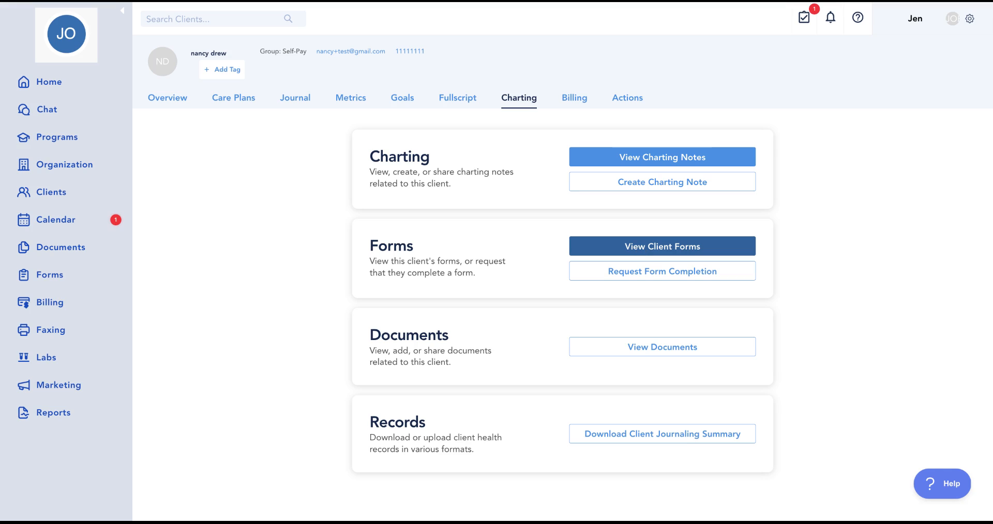
- Examine the client's list of completed and outstanding forms, then return to the Charting section
{"action": "left_click", "coordinate": [662, 246]}
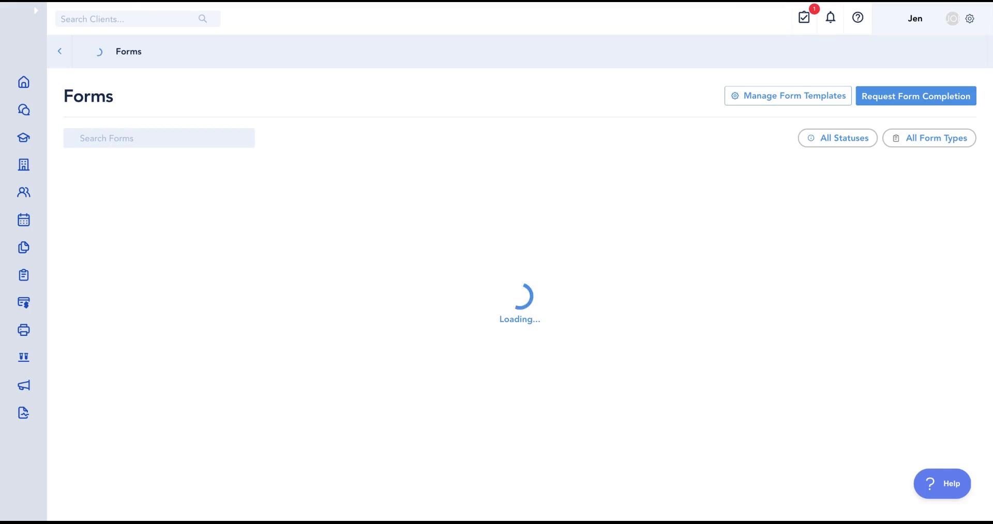
{"action": "scroll", "coordinate": [581, 260], "scroll_direction": "down", "scroll_amount": 1}
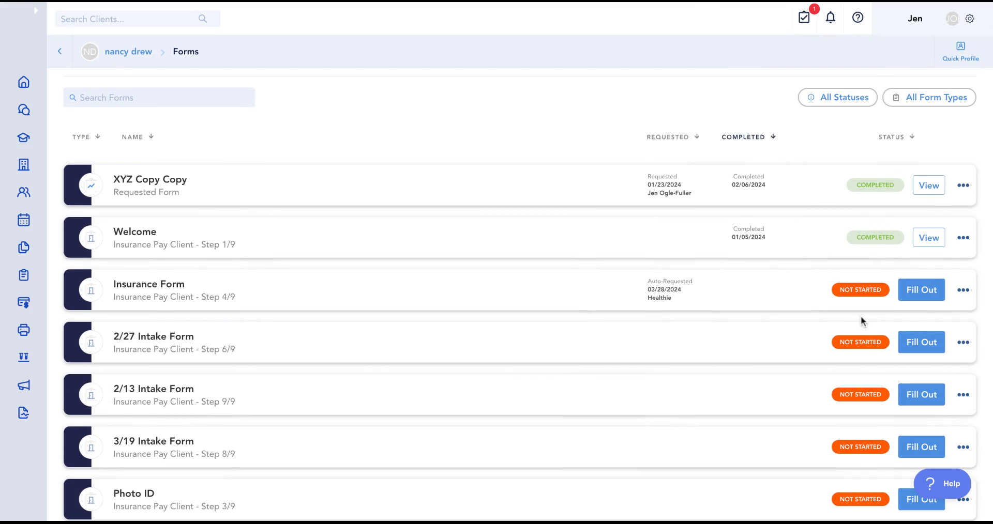
{"action": "scroll", "coordinate": [365, 355], "scroll_direction": "down", "scroll_amount": 1}
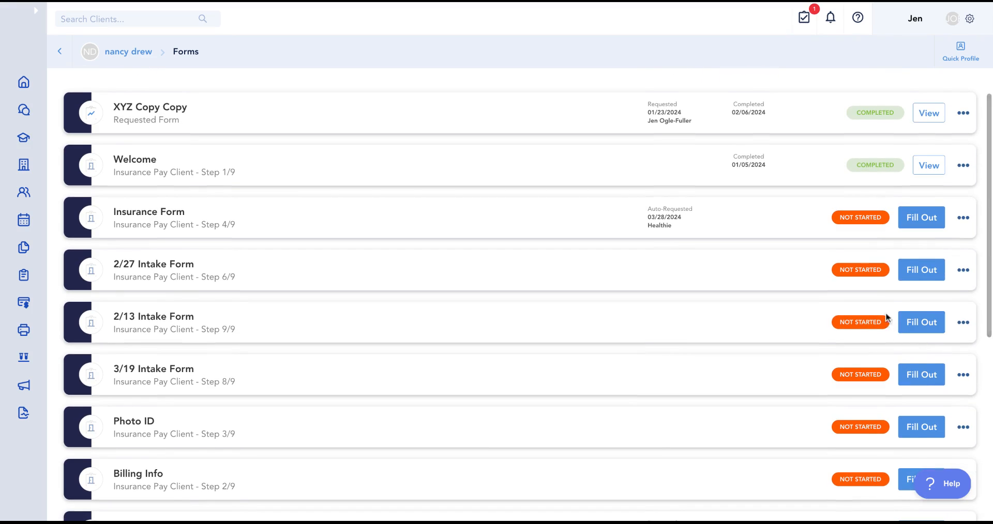
{"action": "scroll", "coordinate": [294, 231], "scroll_direction": "up", "scroll_amount": 1}
{"action": "scroll", "coordinate": [294, 231], "scroll_direction": "up", "scroll_amount": 1}
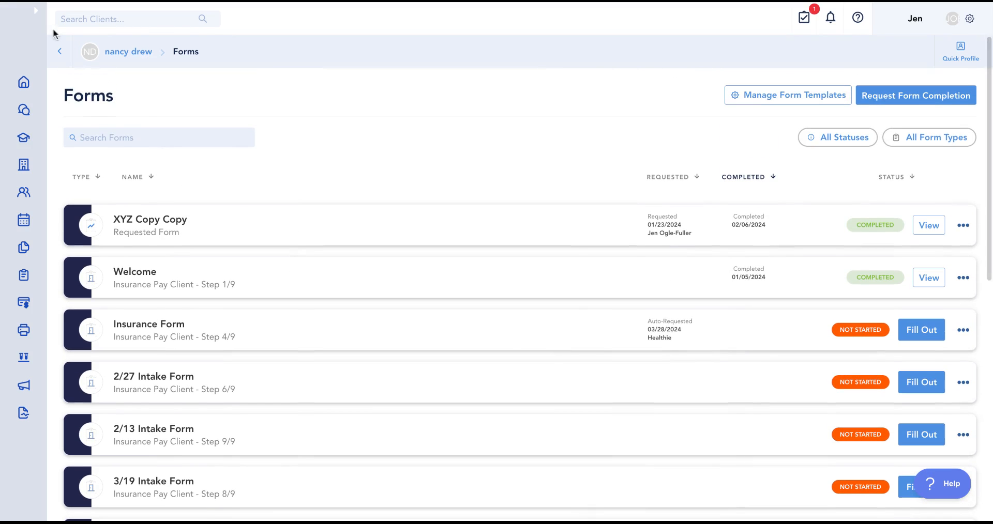
{"action": "left_click", "coordinate": [59, 52]}
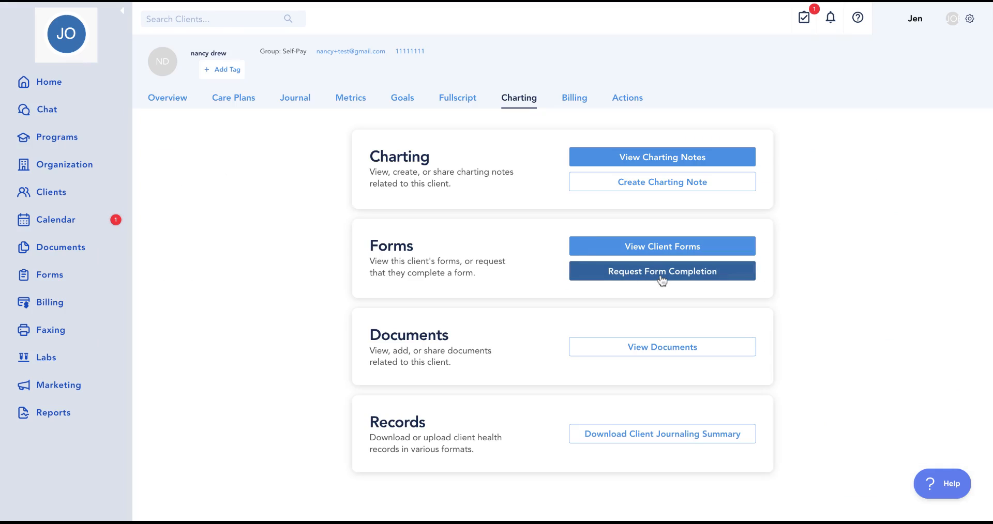
- Review the recurrence options of a Billing Info form request for the client and leave the request unsent
{"action": "left_click", "coordinate": [662, 272]}
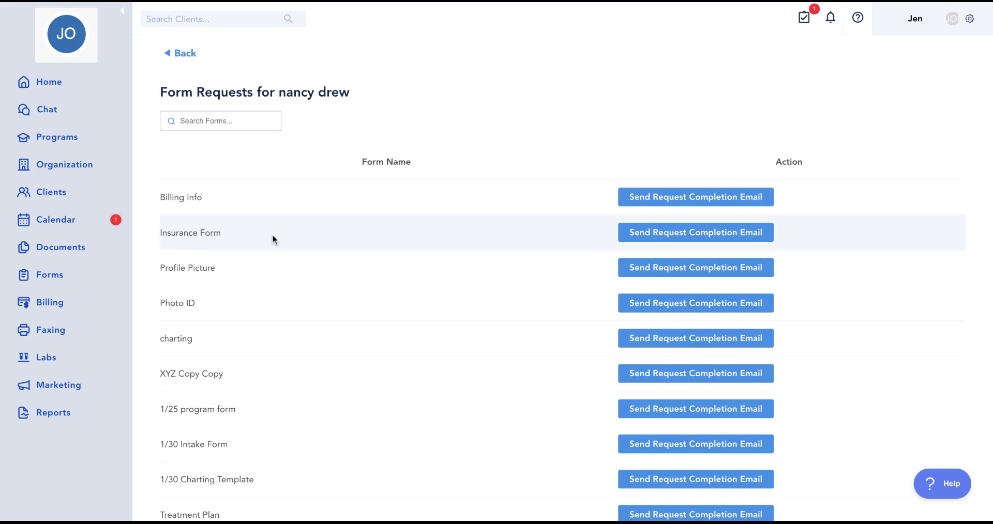
{"action": "left_click", "coordinate": [657, 196]}
{"action": "left_click", "coordinate": [817, 150]}
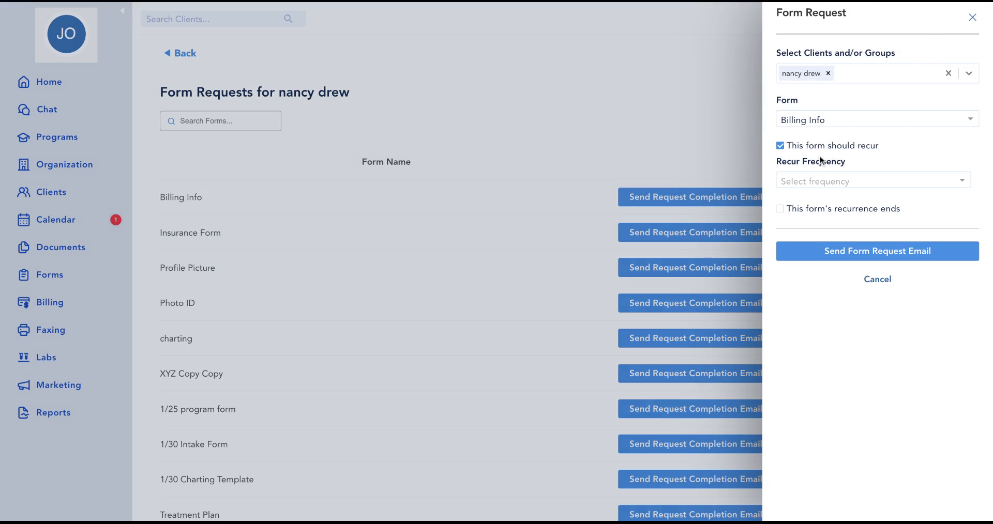
{"action": "left_click", "coordinate": [972, 18]}
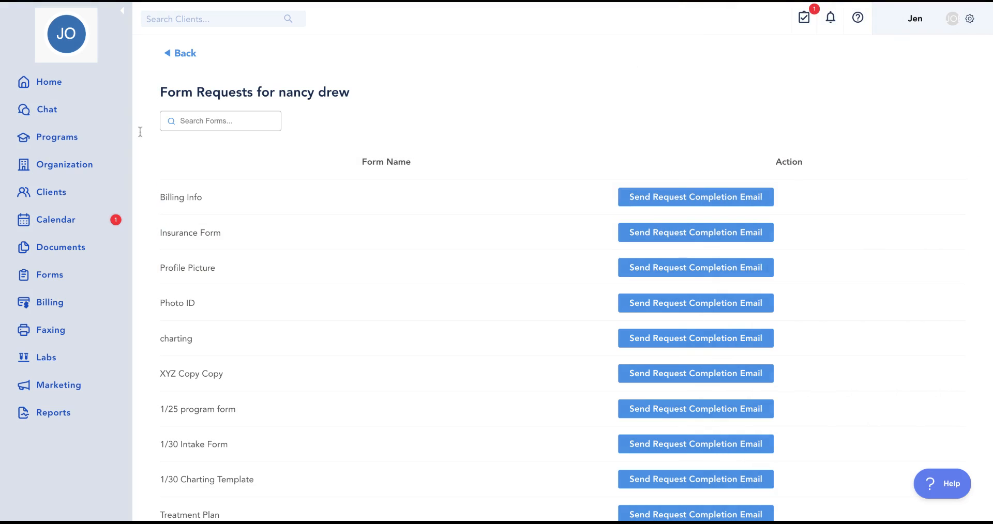
{"action": "left_click", "coordinate": [179, 56]}
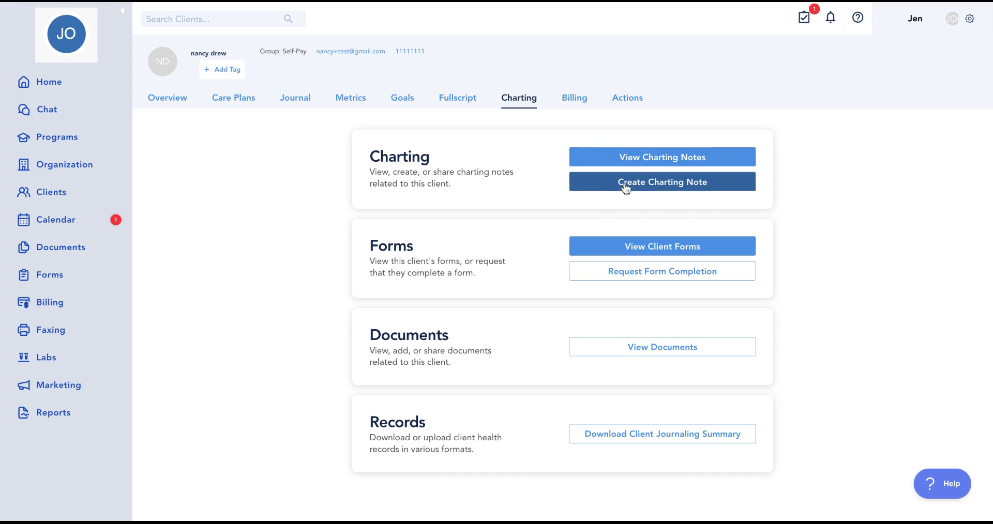
- Create a charting note for the client with the note type My new charting note, keeping the suggested note name
{"action": "left_click", "coordinate": [663, 187]}
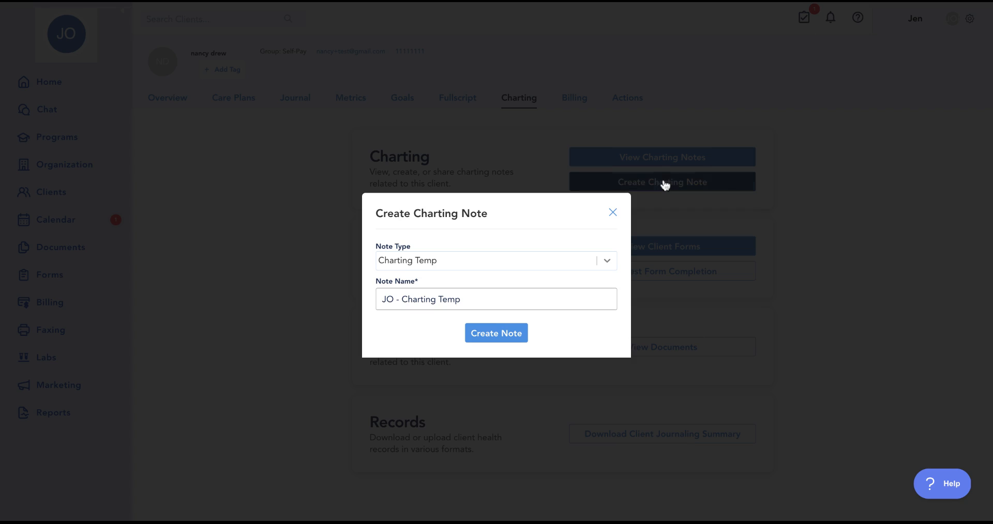
{"action": "left_click", "coordinate": [463, 268]}
{"action": "type", "text": "My new"}
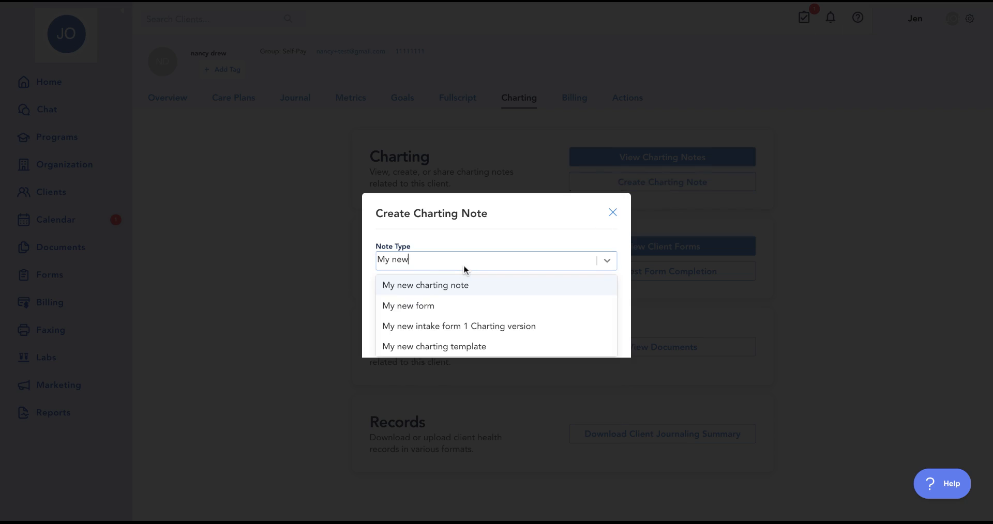
{"action": "left_click", "coordinate": [491, 290]}
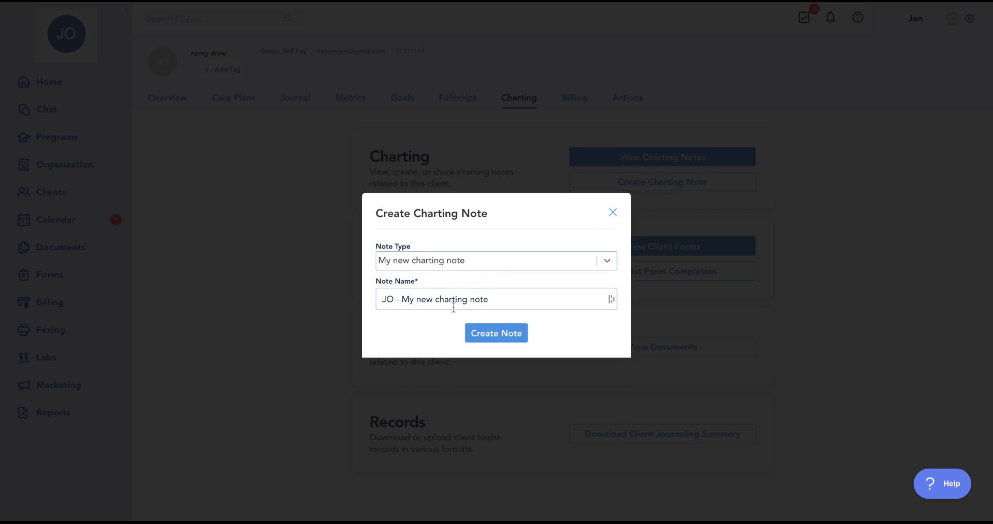
{"action": "left_click", "coordinate": [508, 304]}
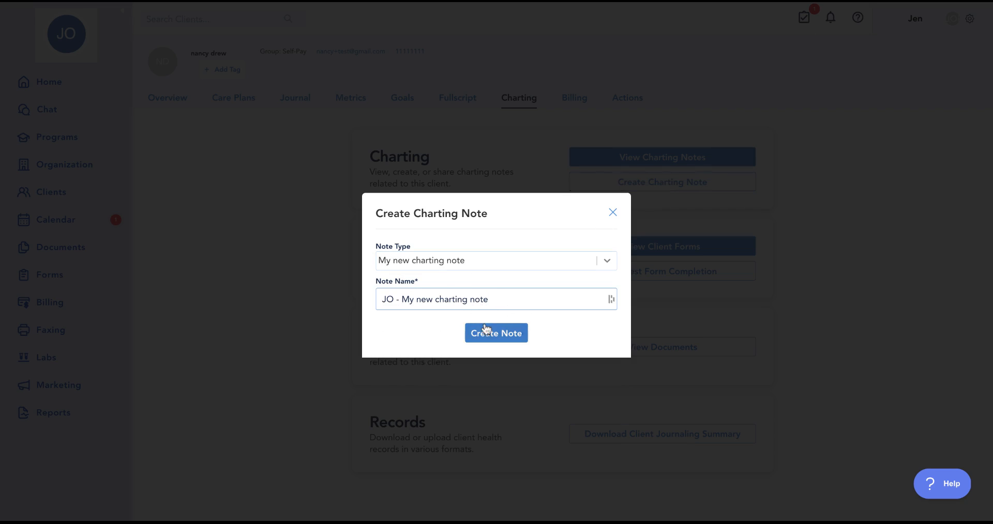
{"action": "left_click", "coordinate": [499, 335]}
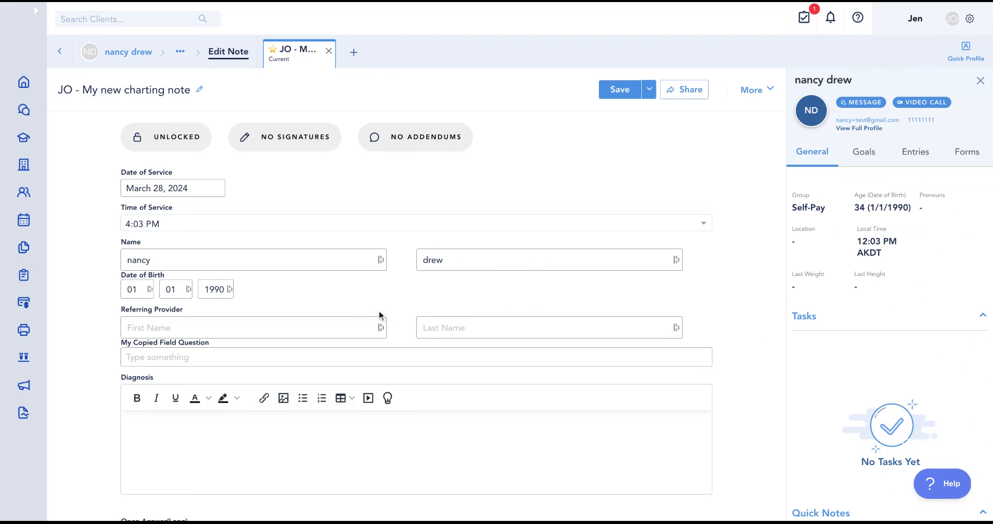
- Examine the prefilled fields of the new charting note and its options for saving, signing and locking
{"action": "scroll", "coordinate": [257, 295], "scroll_direction": "down", "scroll_amount": 3}
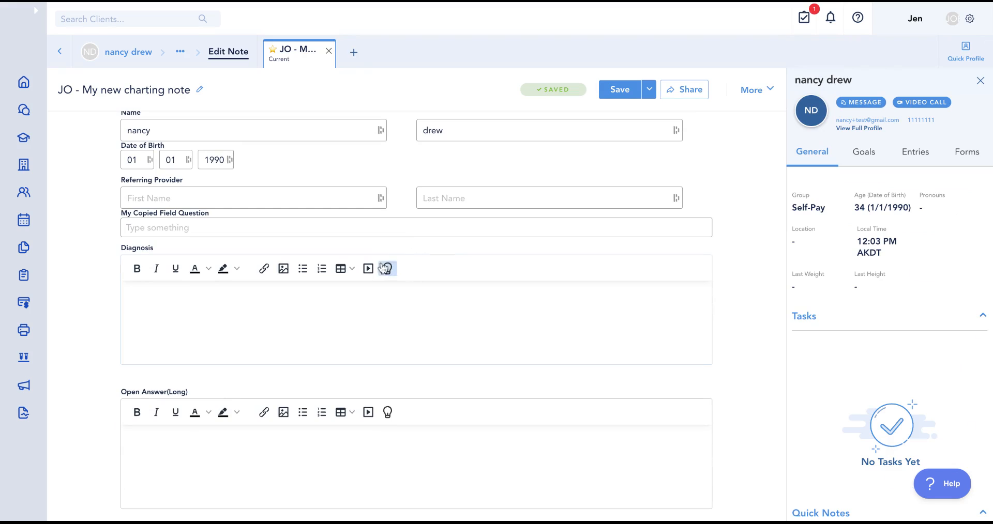
{"action": "scroll", "coordinate": [376, 274], "scroll_direction": "up", "scroll_amount": 2}
{"action": "scroll", "coordinate": [377, 276], "scroll_direction": "up", "scroll_amount": 1}
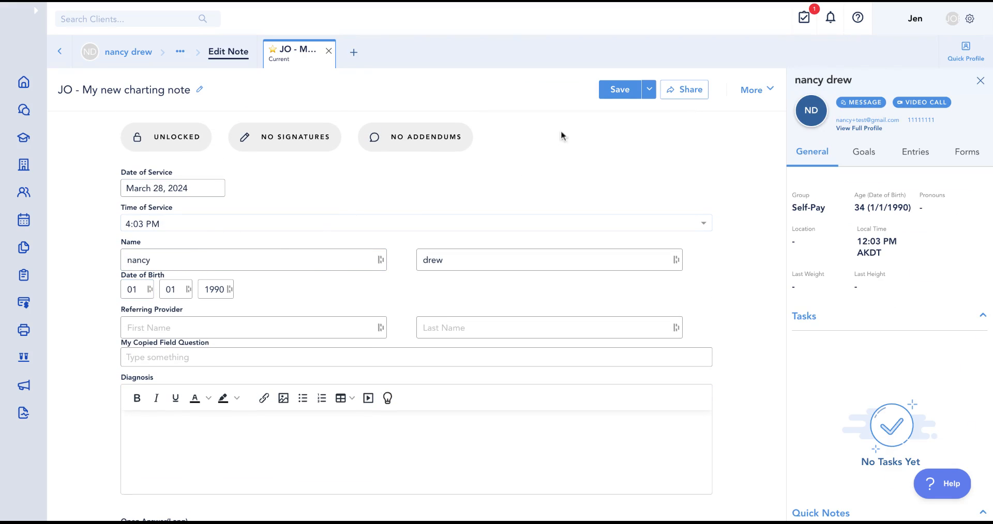
{"action": "left_click", "coordinate": [648, 90]}
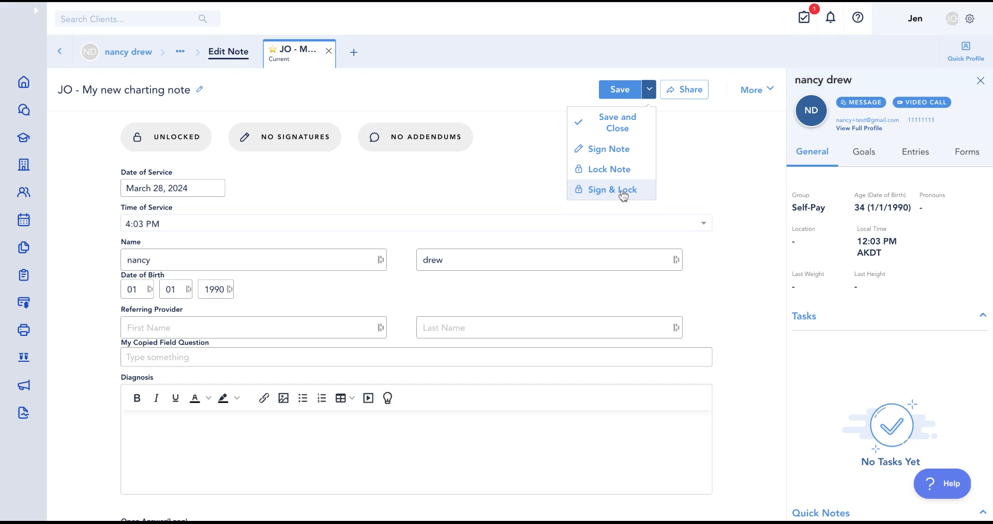
{"action": "left_click", "coordinate": [708, 120]}
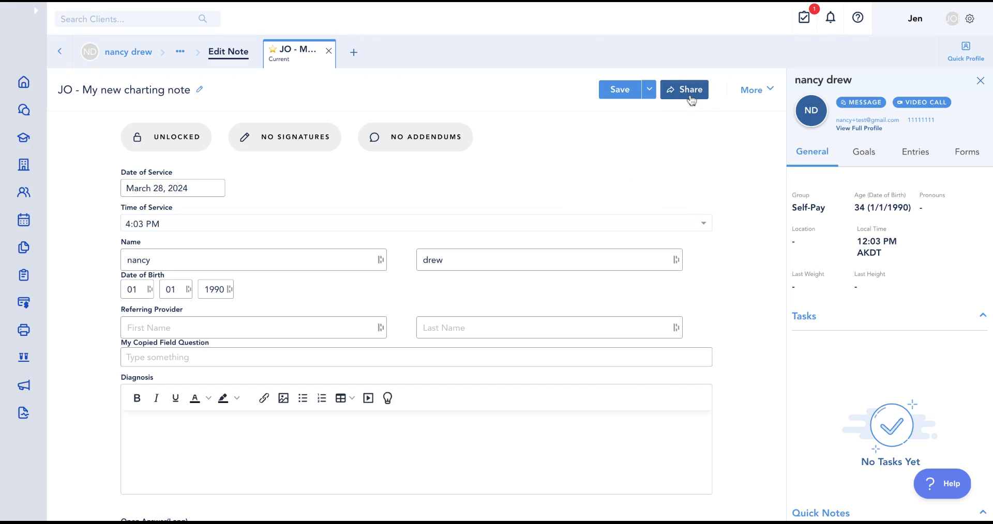
- Set up sharing of the charting note with only Open Answer(Long) included and preview the shared version
{"action": "left_click", "coordinate": [691, 100]}
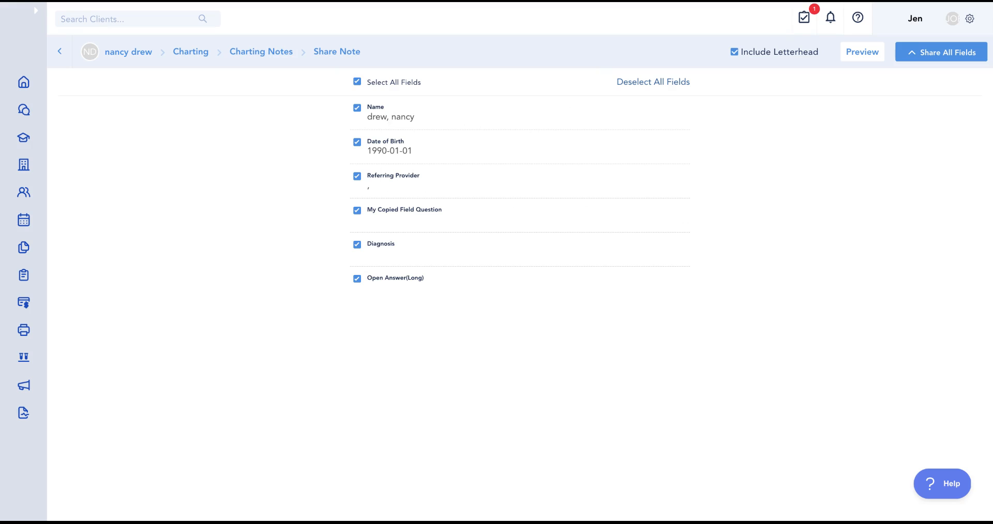
{"action": "left_click", "coordinate": [357, 108]}
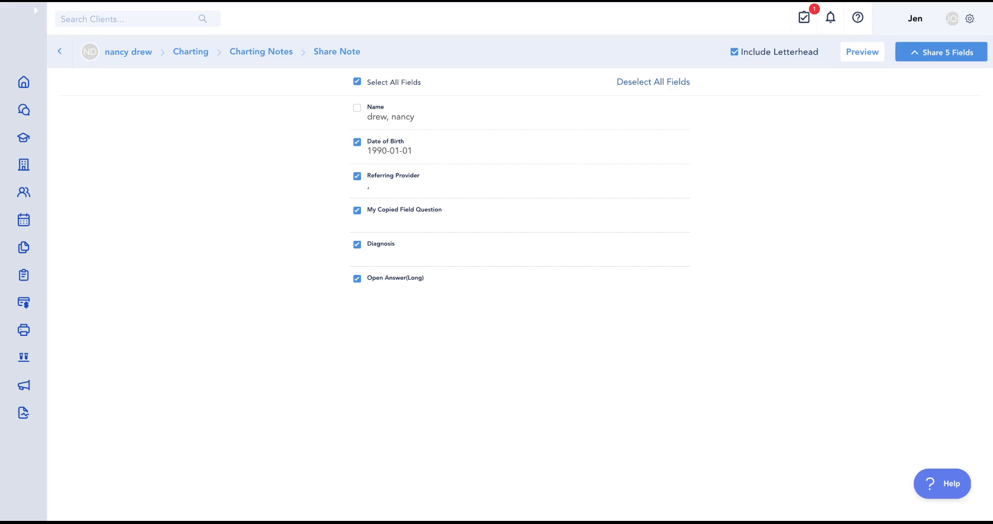
{"action": "left_click", "coordinate": [357, 145]}
{"action": "left_click", "coordinate": [357, 177]}
{"action": "left_click", "coordinate": [358, 246]}
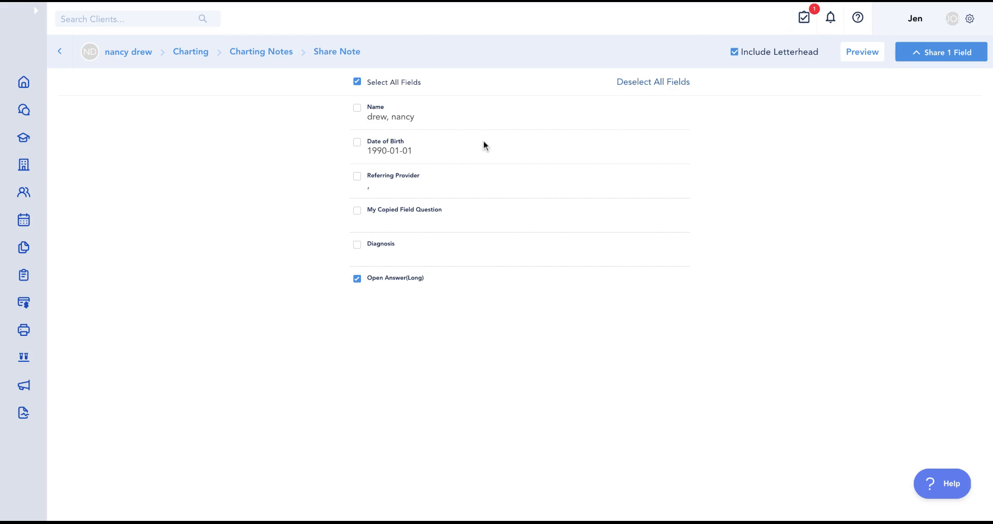
{"action": "left_click", "coordinate": [869, 52]}
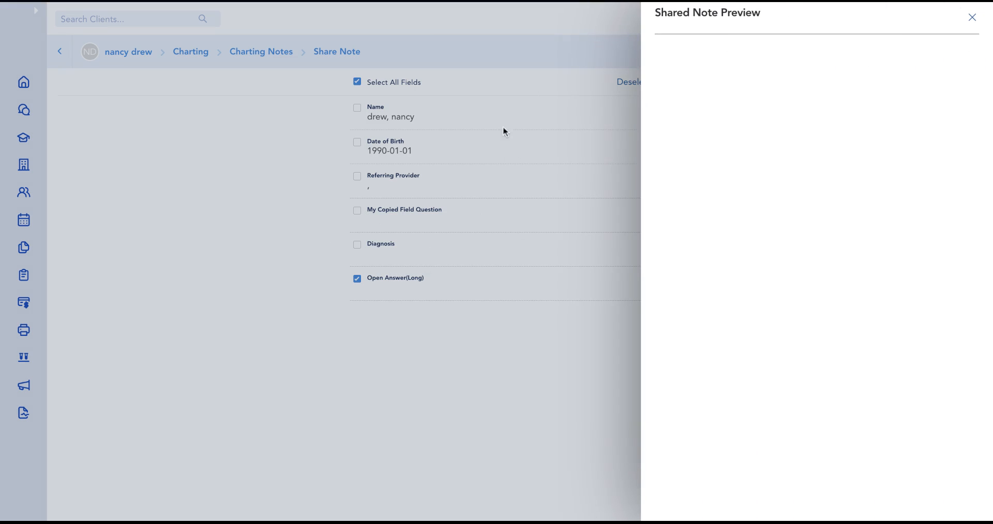
{"action": "left_click", "coordinate": [973, 17]}
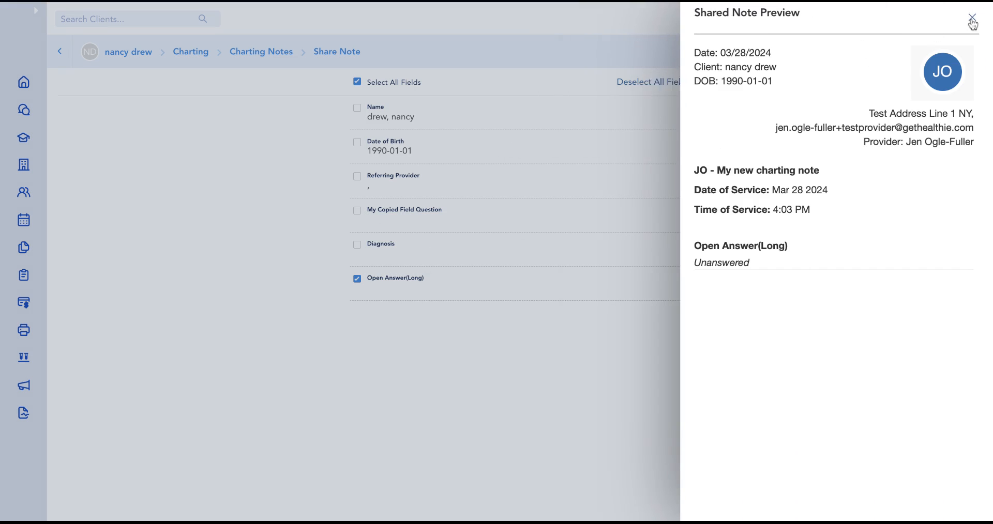
- Review the ways to share the selected field, including the fax form, without sending a fax
{"action": "left_click", "coordinate": [940, 56]}
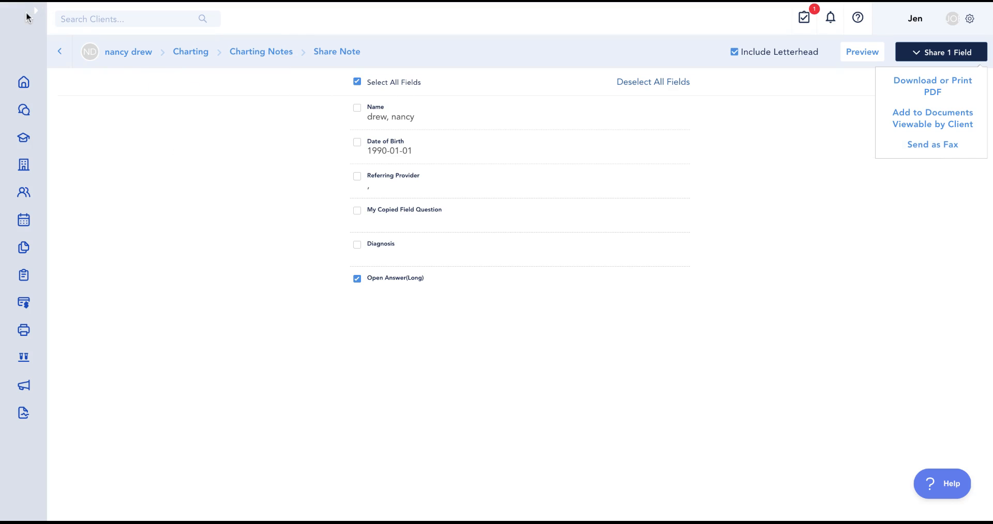
{"action": "left_click", "coordinate": [38, 15]}
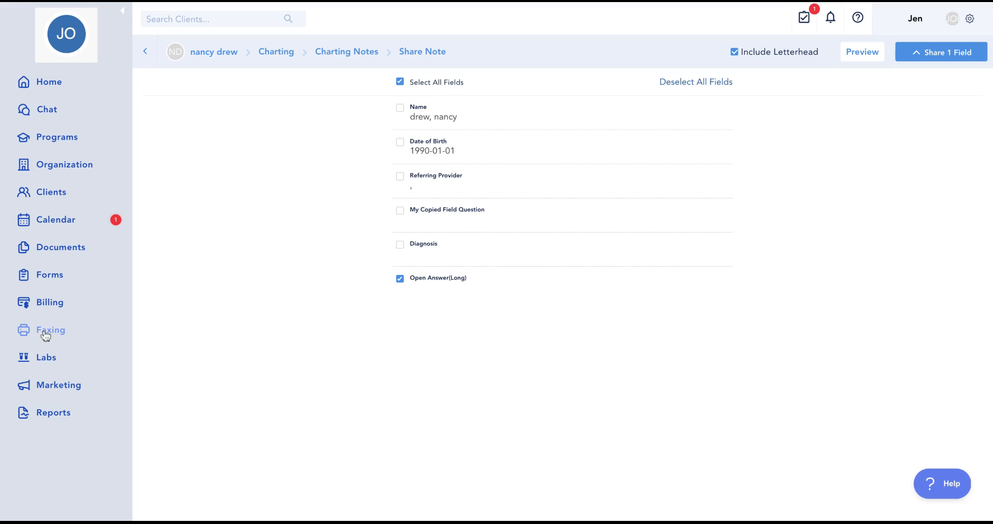
{"action": "left_click", "coordinate": [928, 53]}
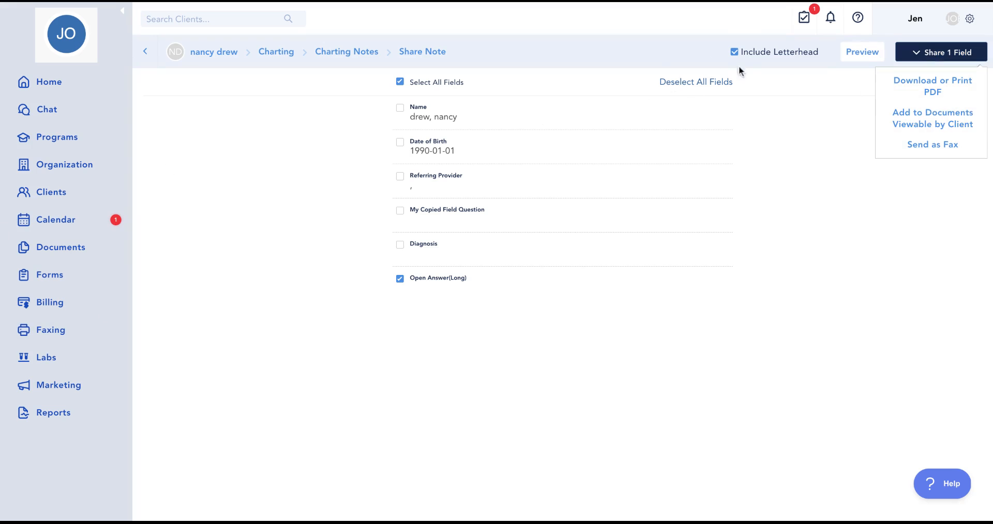
{"action": "left_click", "coordinate": [940, 147]}
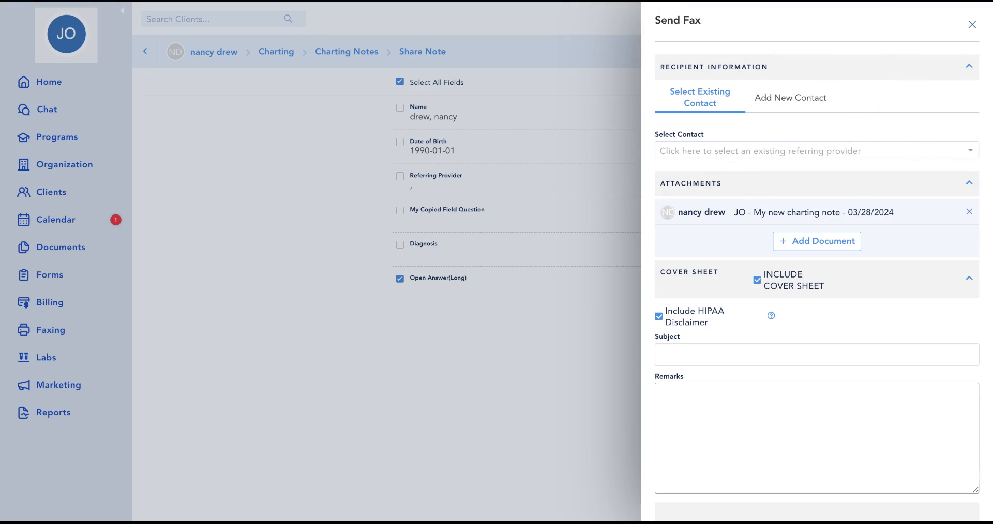
{"action": "left_click", "coordinate": [971, 26]}
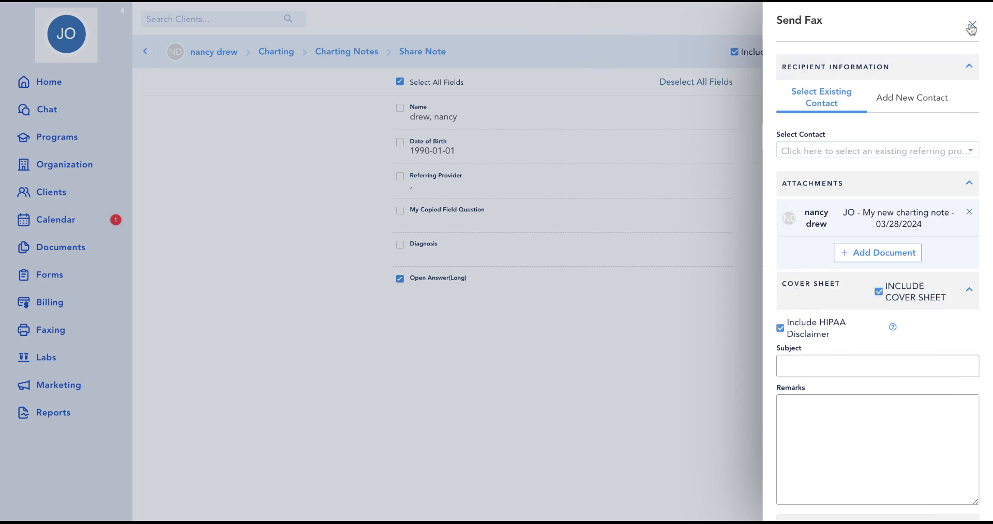
{"action": "left_click", "coordinate": [911, 59]}
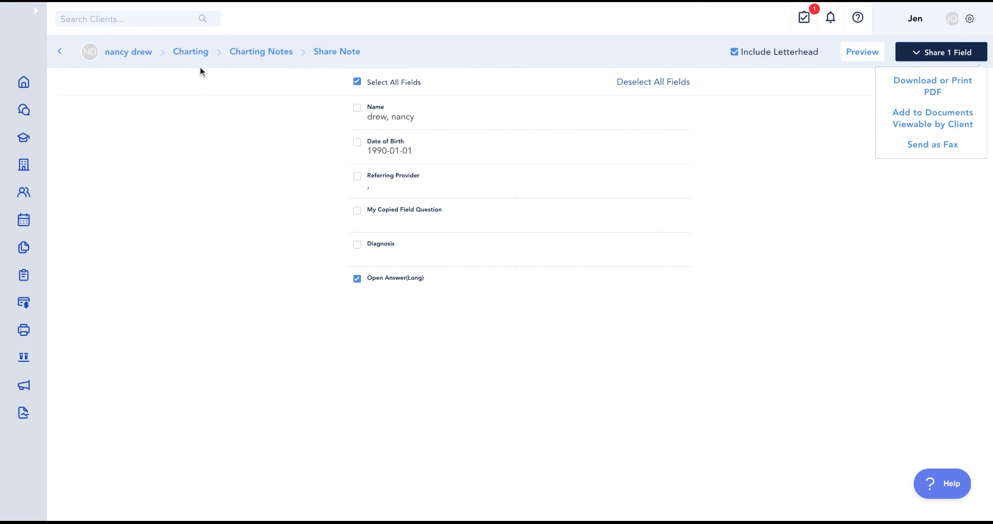
- Leave the sharing page and open the client's My new charting note for editing
{"action": "left_click", "coordinate": [30, 2]}
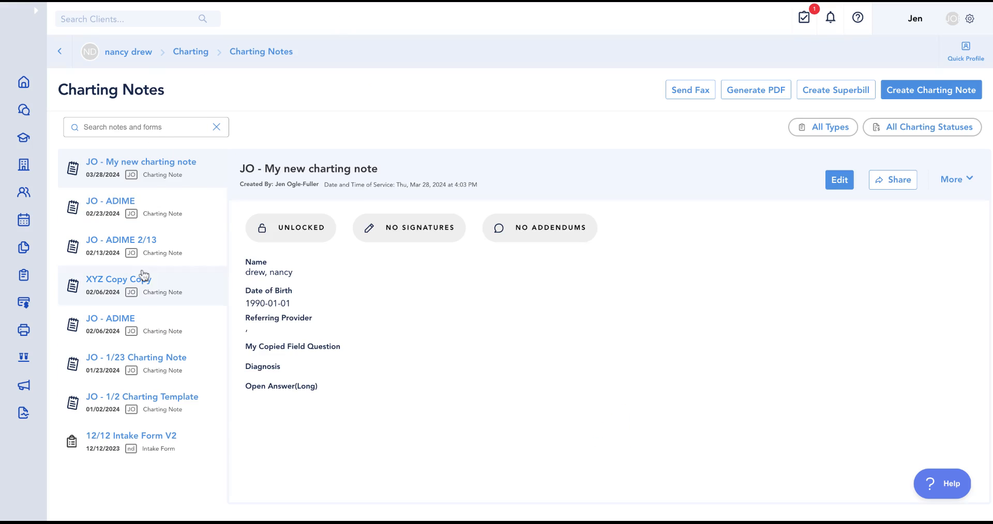
{"action": "left_click", "coordinate": [840, 180]}
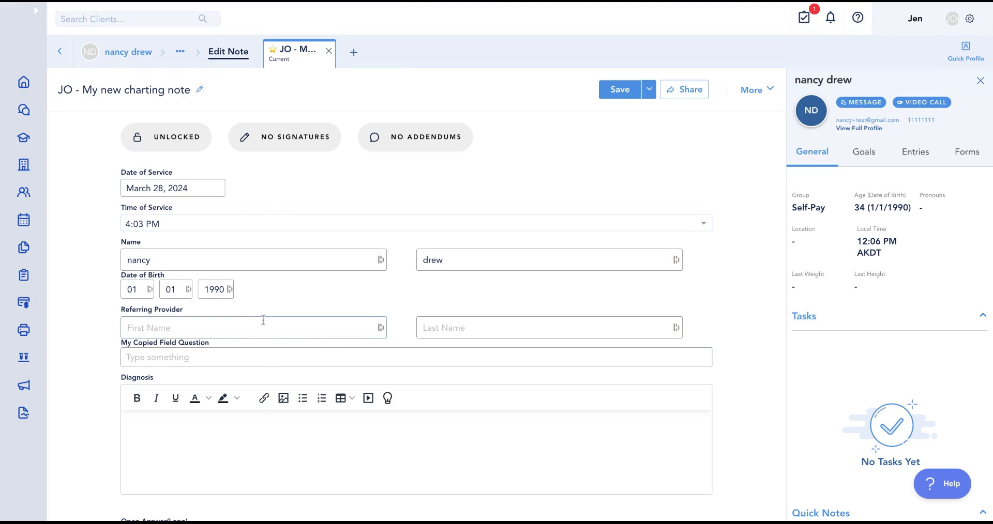
{"action": "left_click", "coordinate": [352, 53]}
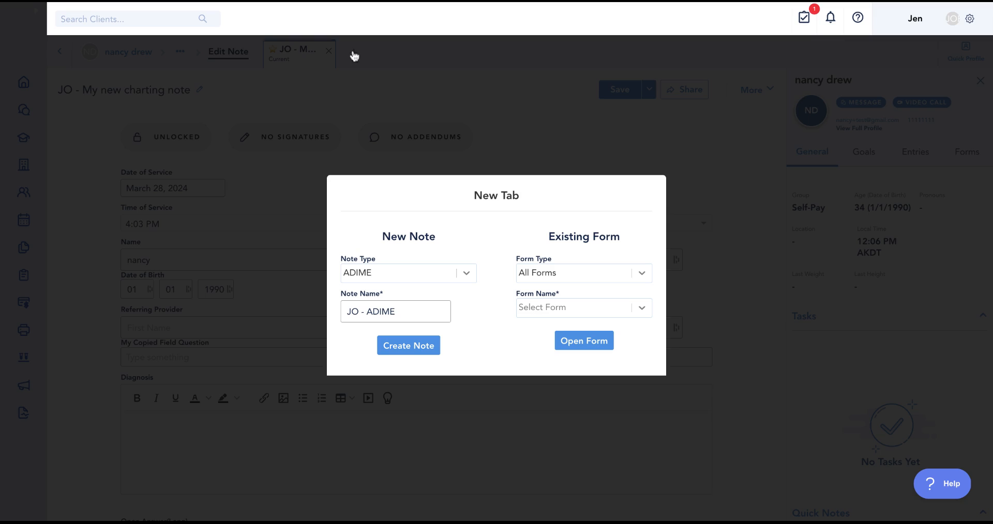
{"action": "left_click", "coordinate": [562, 275]}
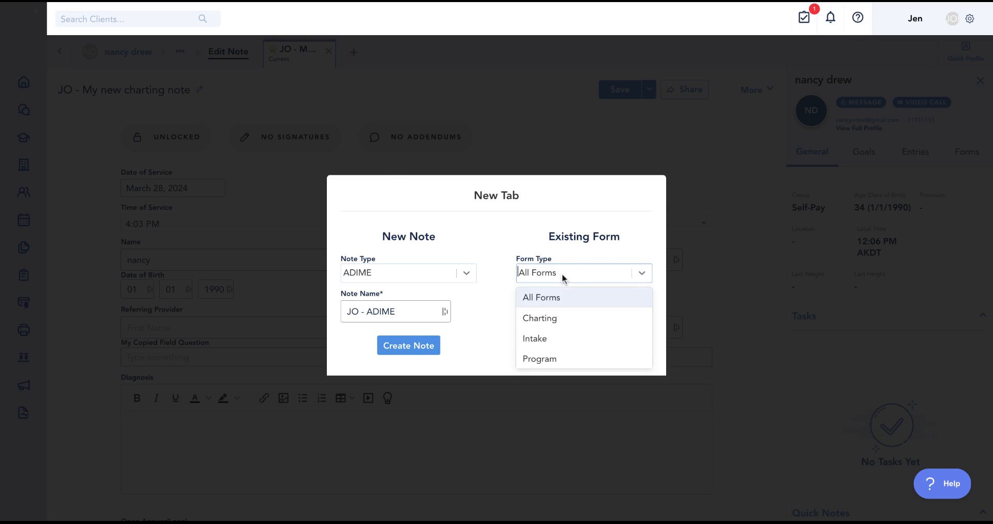
{"action": "left_click", "coordinate": [552, 339]}
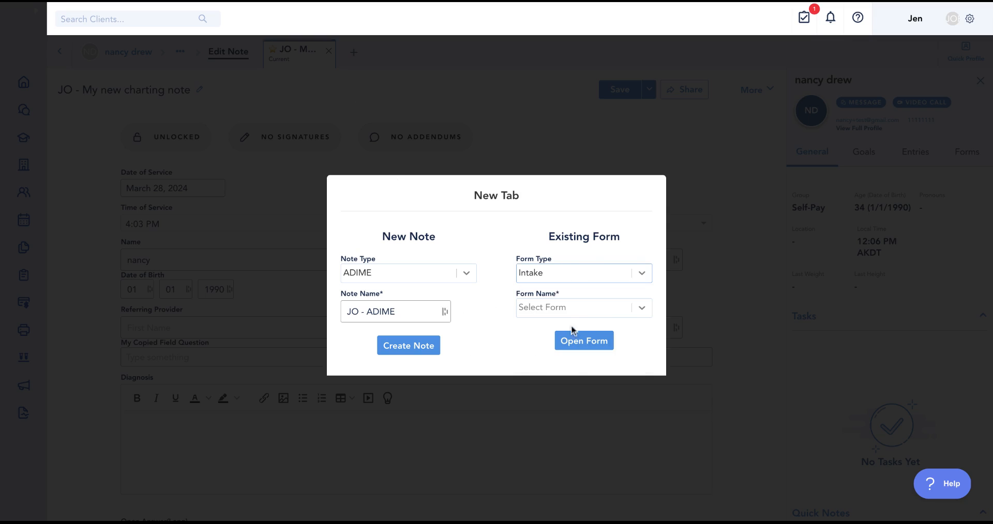
{"action": "left_click", "coordinate": [533, 133]}
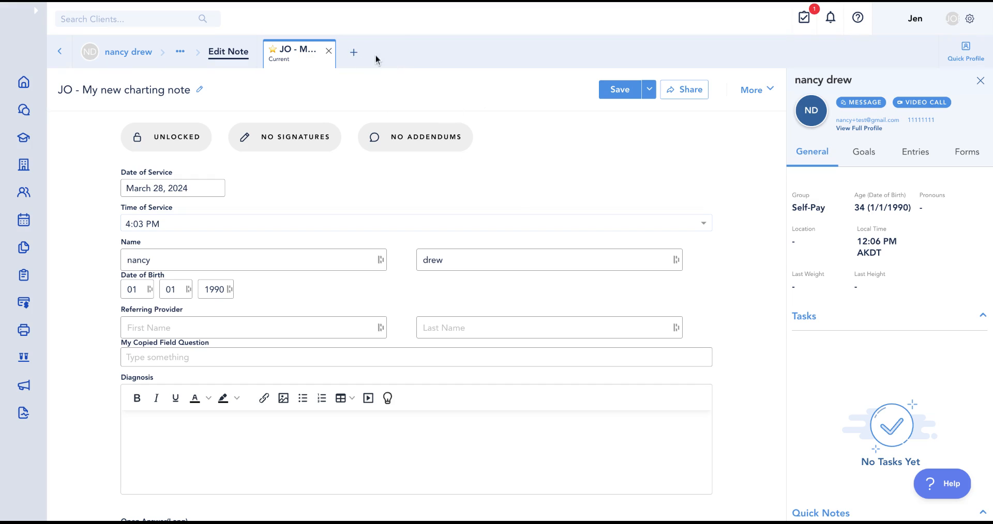
- Open the client's existing intake form 12/12 Intake Form V2 in a new tab alongside the charting note
{"action": "left_click", "coordinate": [355, 54]}
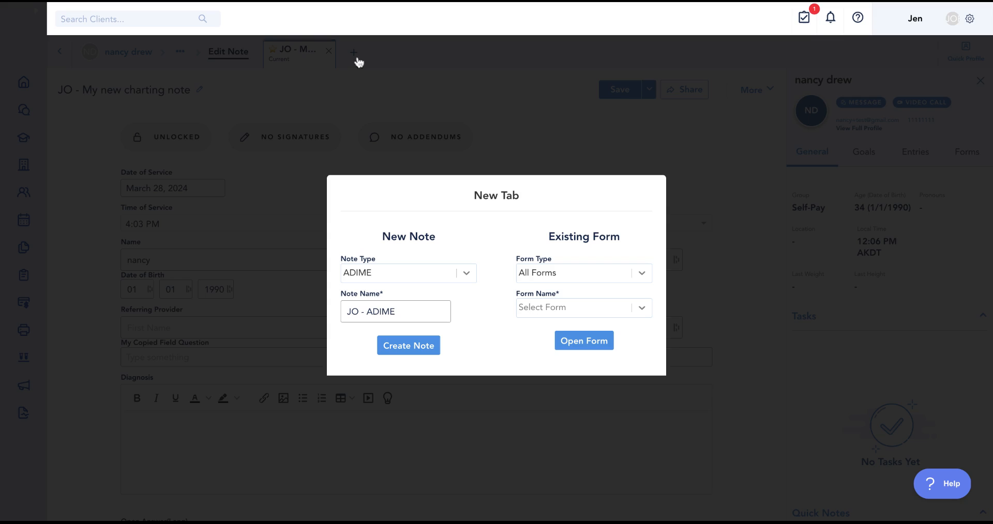
{"action": "left_click", "coordinate": [561, 273]}
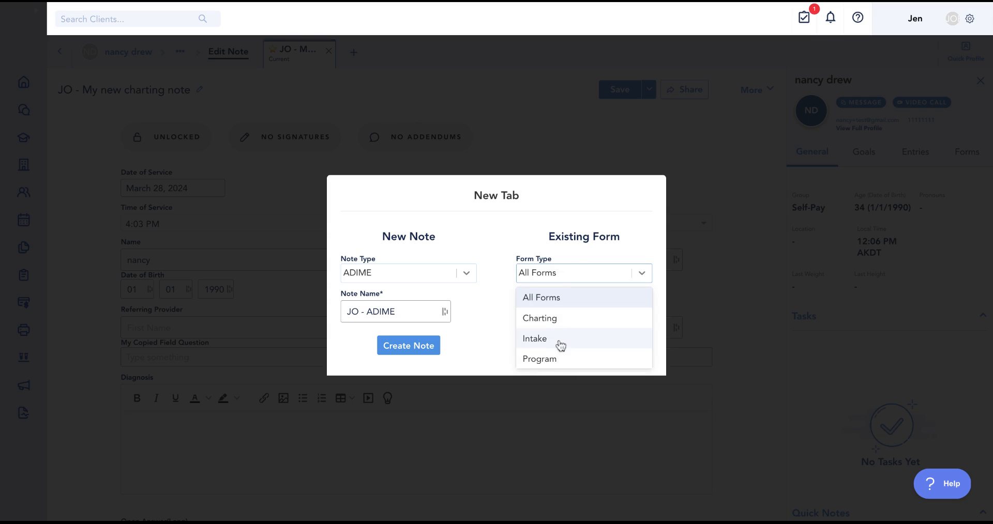
{"action": "left_click", "coordinate": [598, 241]}
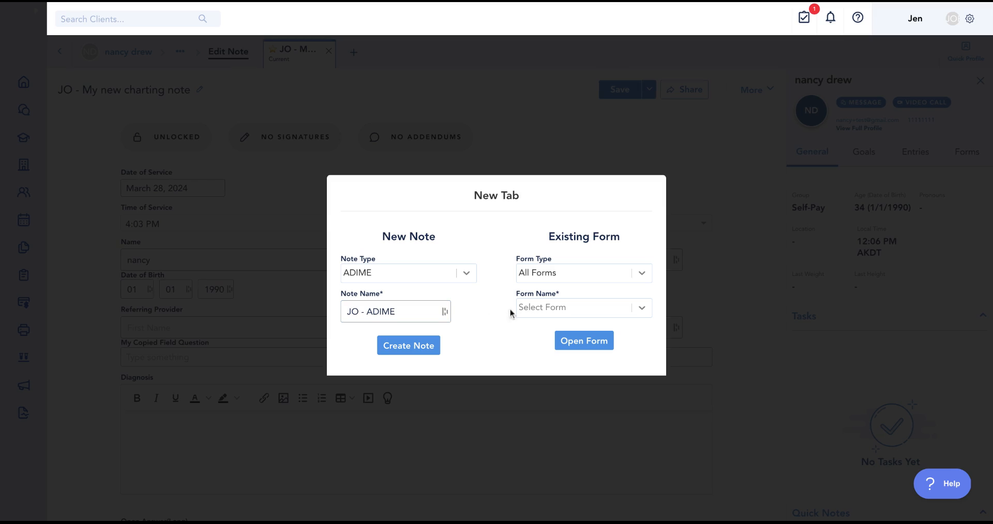
{"action": "left_click", "coordinate": [540, 275]}
{"action": "left_click", "coordinate": [537, 341]}
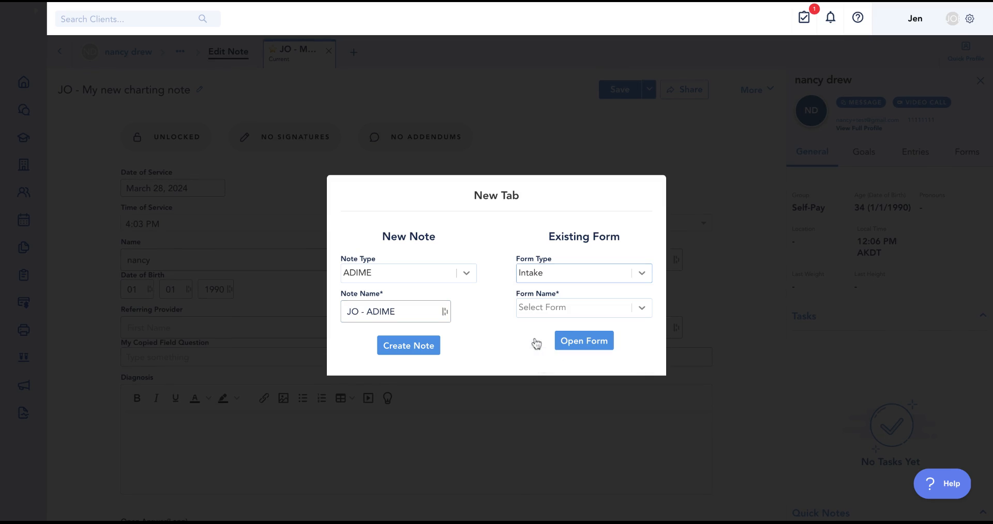
{"action": "left_click", "coordinate": [539, 311]}
{"action": "left_click", "coordinate": [564, 336]}
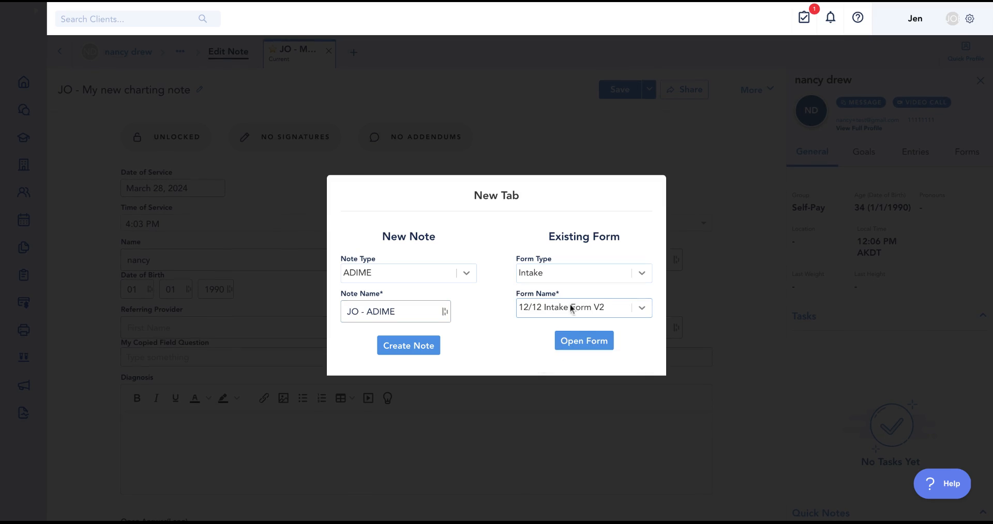
{"action": "left_click", "coordinate": [578, 342]}
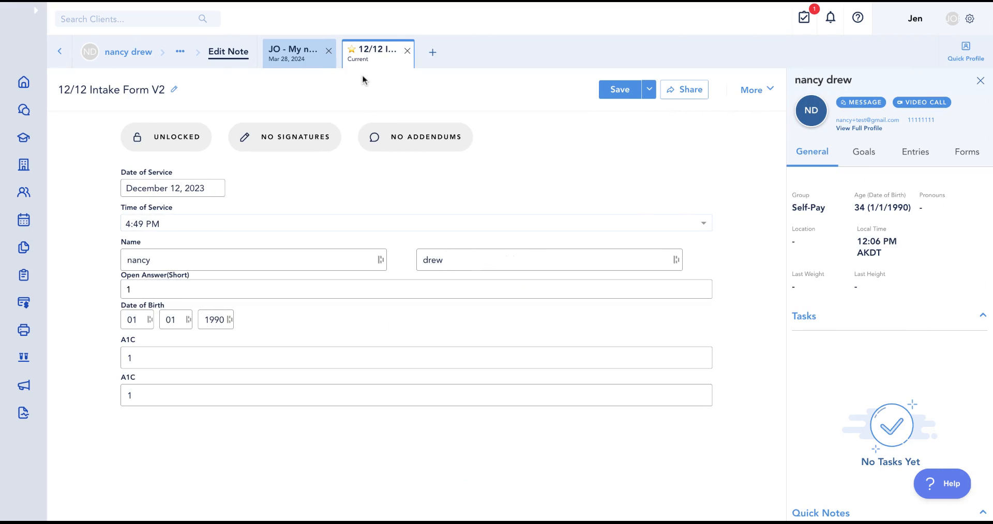
- Return to My new charting note and enter jdkjdkjdlkfd in its Diagnosis field
{"action": "left_click", "coordinate": [283, 64]}
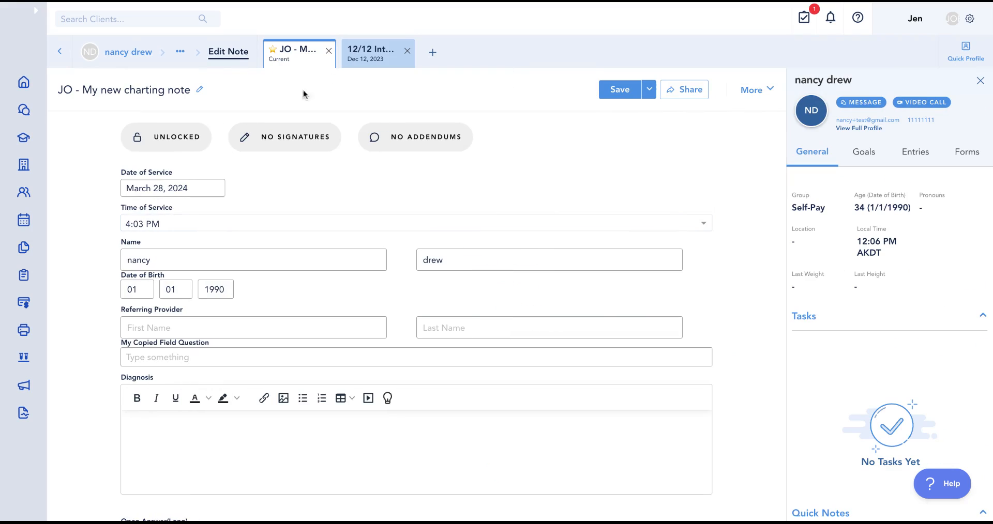
{"action": "left_click", "coordinate": [167, 260]}
{"action": "left_click", "coordinate": [171, 429]}
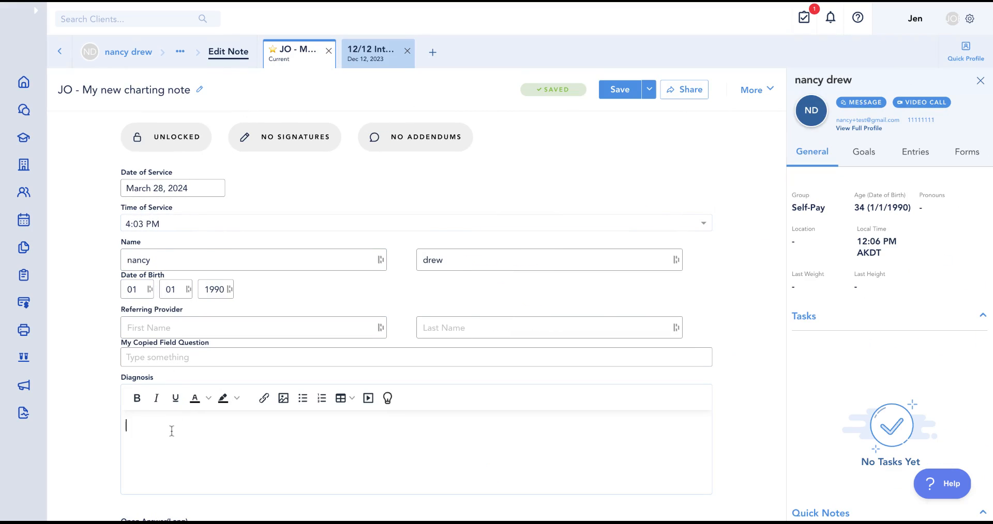
{"action": "type", "text": "jdkjdkjdlkfd"}
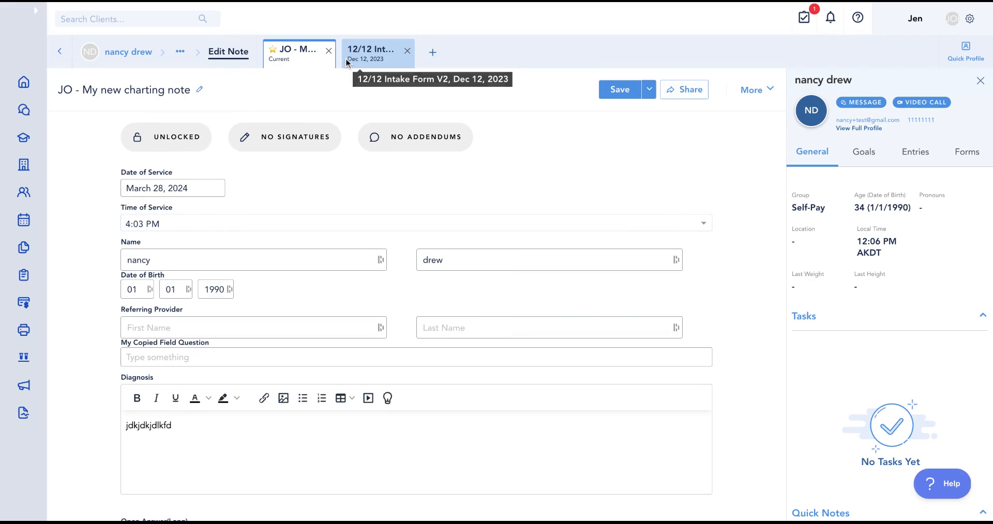
- Open the client's first listed existing ADIME charting form in another tab from the intake form view
{"action": "left_click", "coordinate": [346, 58]}
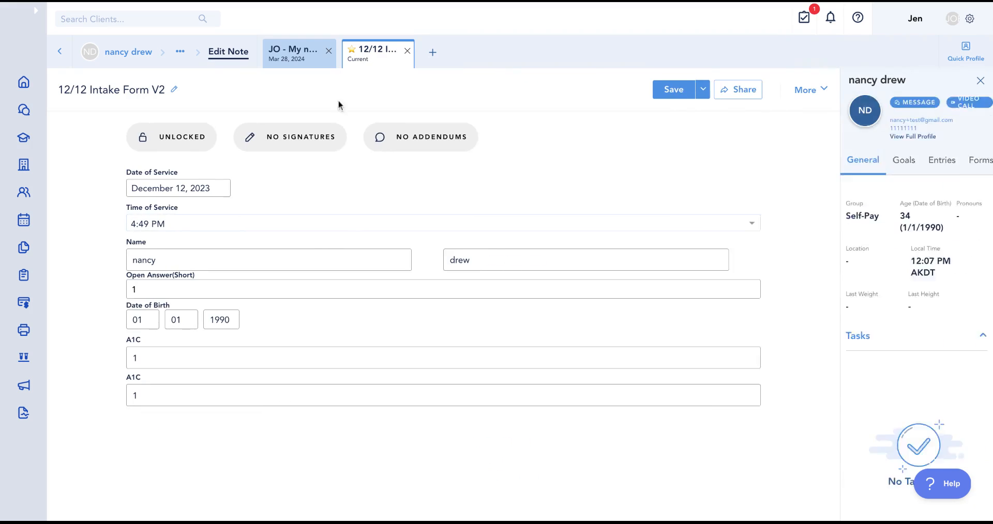
{"action": "left_click", "coordinate": [432, 51]}
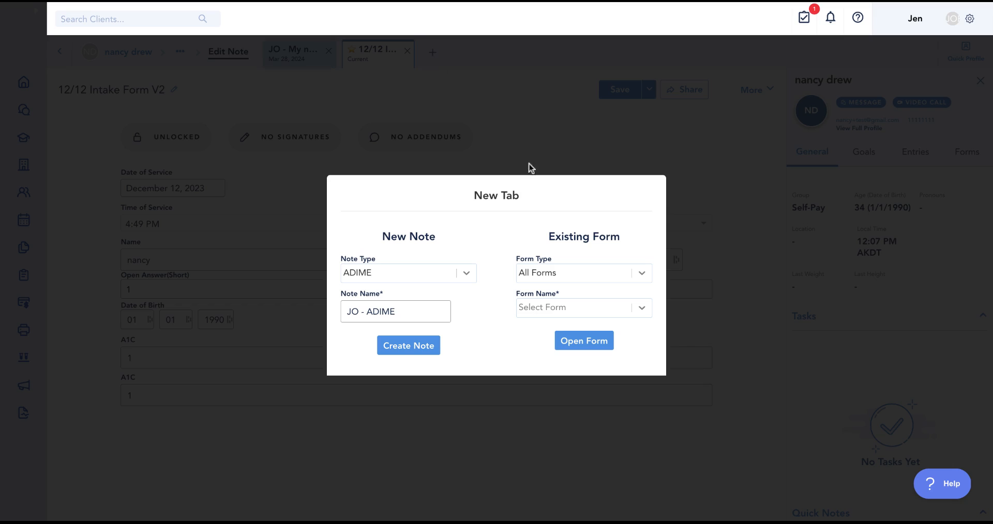
{"action": "left_click", "coordinate": [557, 279]}
{"action": "left_click", "coordinate": [559, 321]}
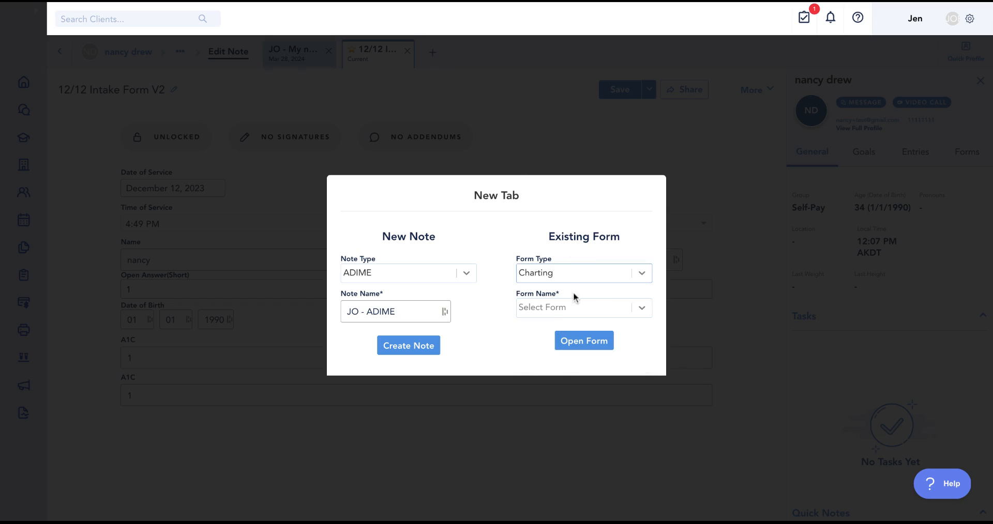
{"action": "left_click", "coordinate": [566, 309]}
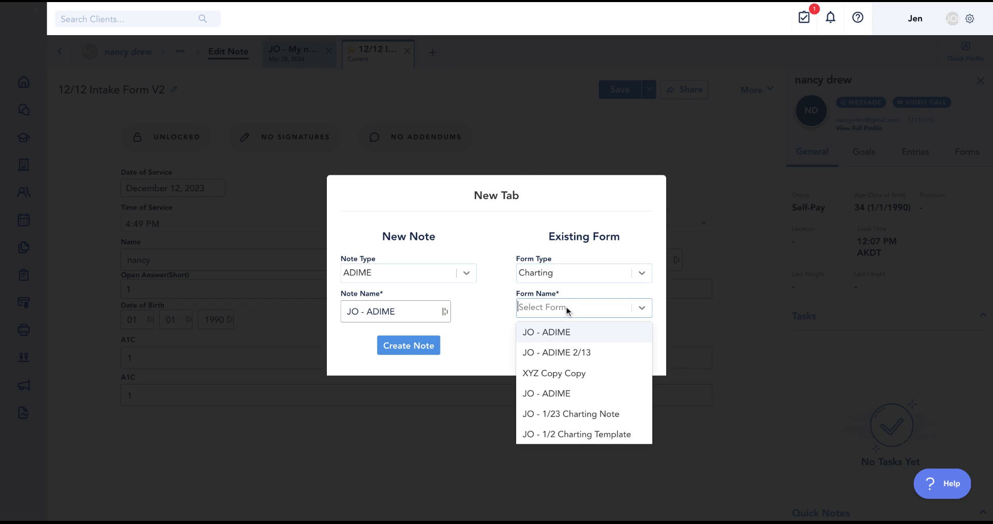
{"action": "left_click", "coordinate": [568, 342]}
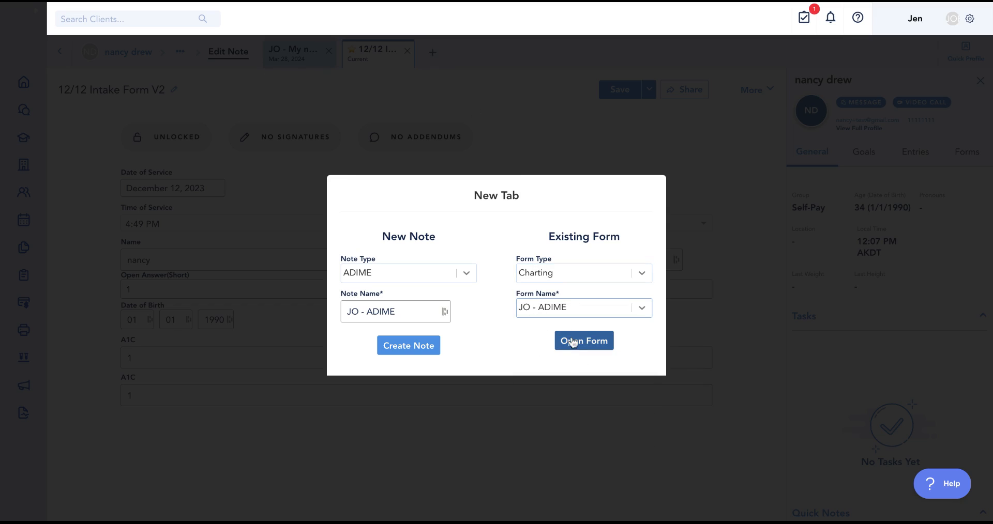
{"action": "left_click", "coordinate": [581, 344]}
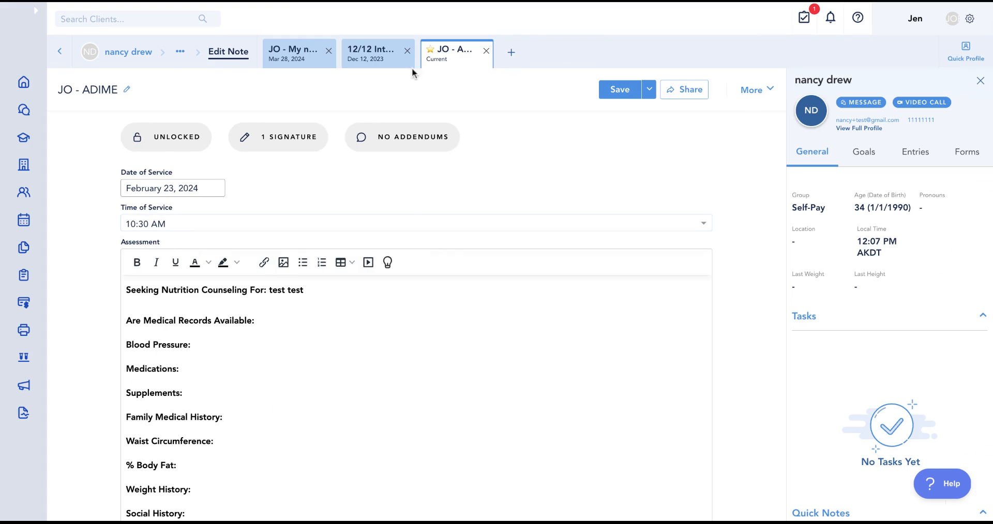
- Return to My new charting note and close the intake form and ADIME tabs
{"action": "left_click", "coordinate": [291, 53]}
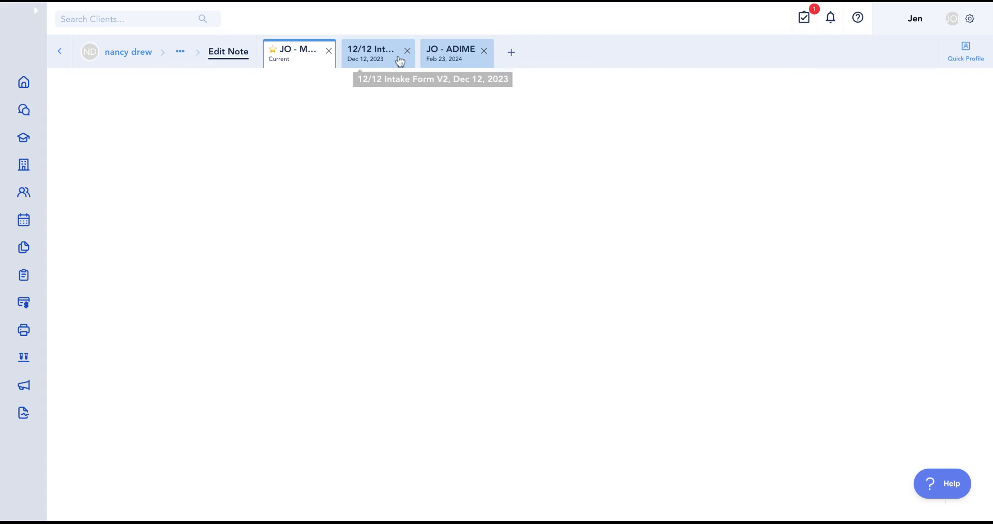
{"action": "left_click", "coordinate": [407, 54]}
{"action": "left_click", "coordinate": [407, 54]}
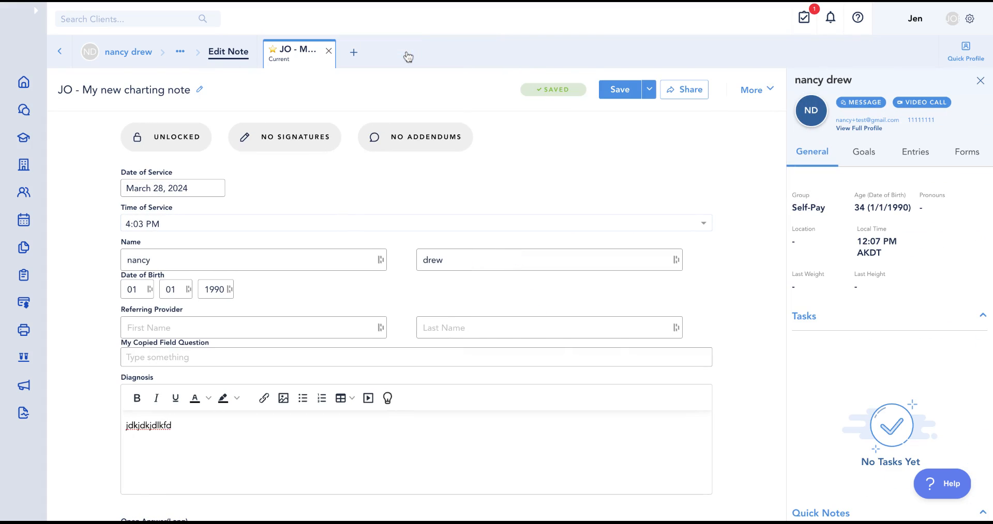
- Insert the Nutrition Rec smart phrase, a b c, into the note's Open Answer(Long) field
{"action": "scroll", "coordinate": [167, 469], "scroll_direction": "down", "scroll_amount": 4}
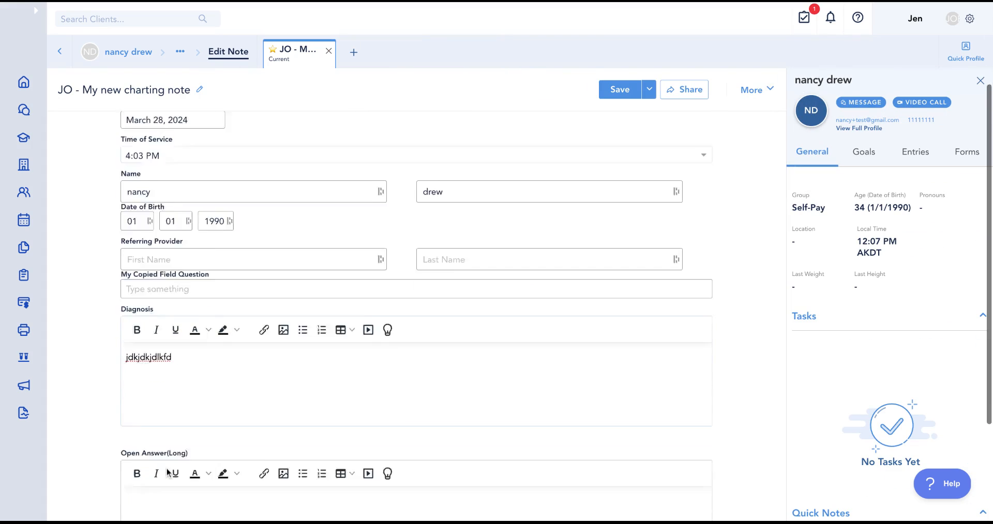
{"action": "left_click", "coordinate": [204, 394]}
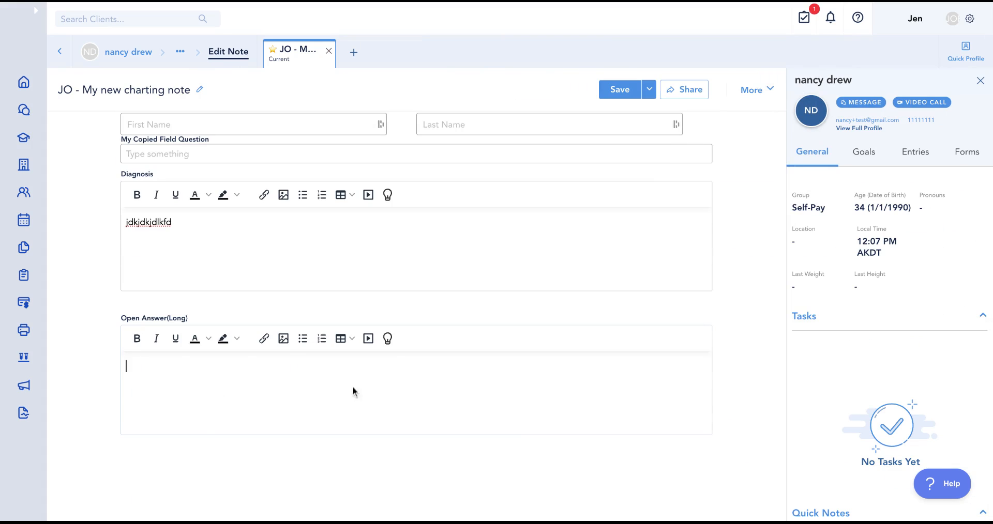
{"action": "scroll", "coordinate": [255, 260], "scroll_direction": "up", "scroll_amount": 2}
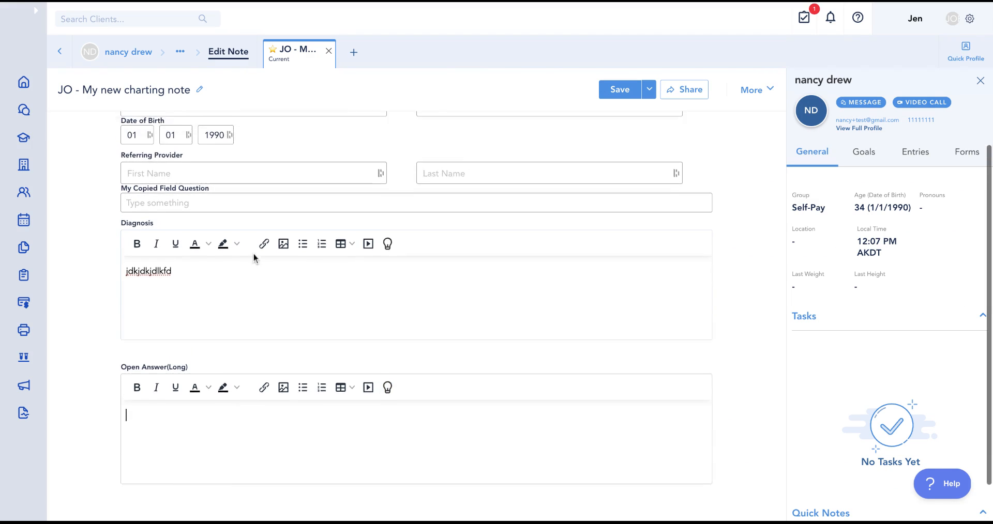
{"action": "scroll", "coordinate": [255, 259], "scroll_direction": "down", "scroll_amount": 2}
{"action": "left_click", "coordinate": [161, 238]}
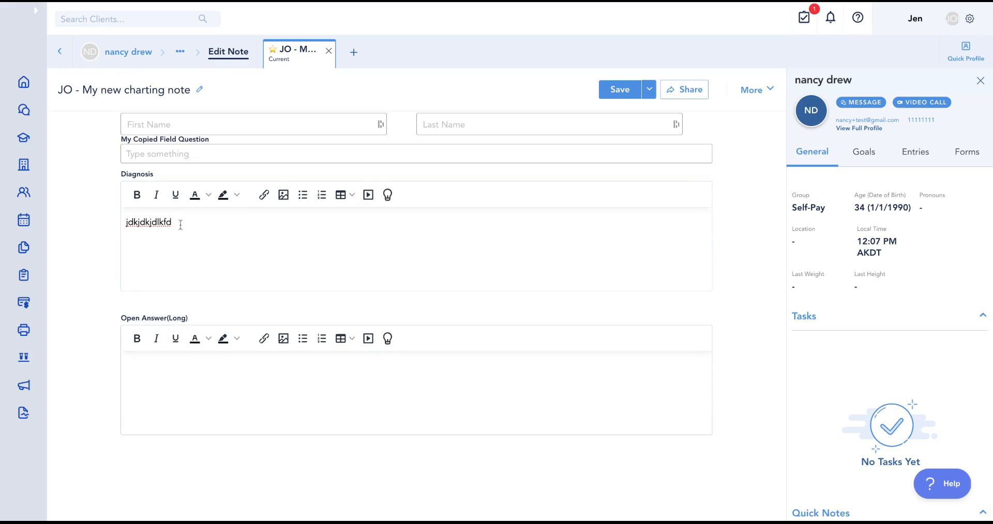
{"action": "left_click", "coordinate": [160, 366]}
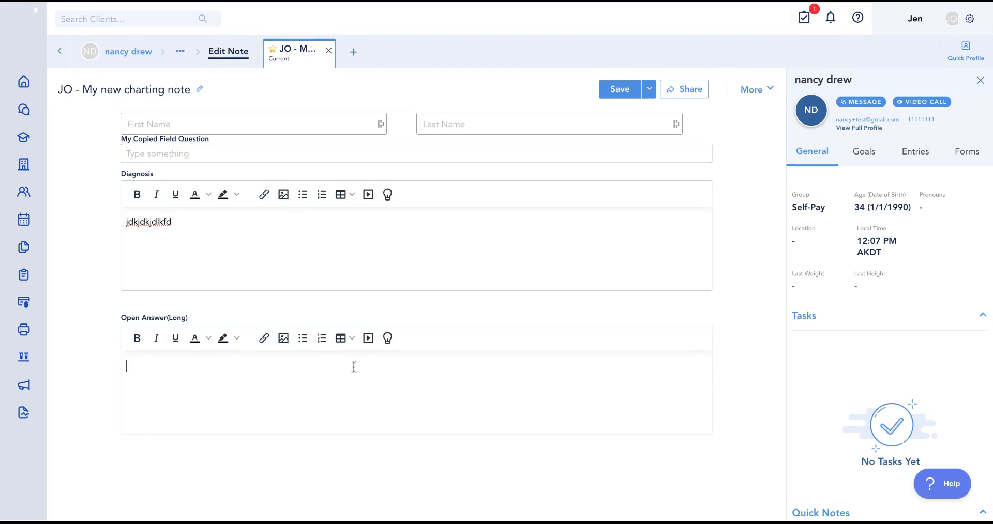
{"action": "left_click", "coordinate": [388, 340]}
{"action": "scroll", "coordinate": [385, 362], "scroll_direction": "down", "scroll_amount": 1}
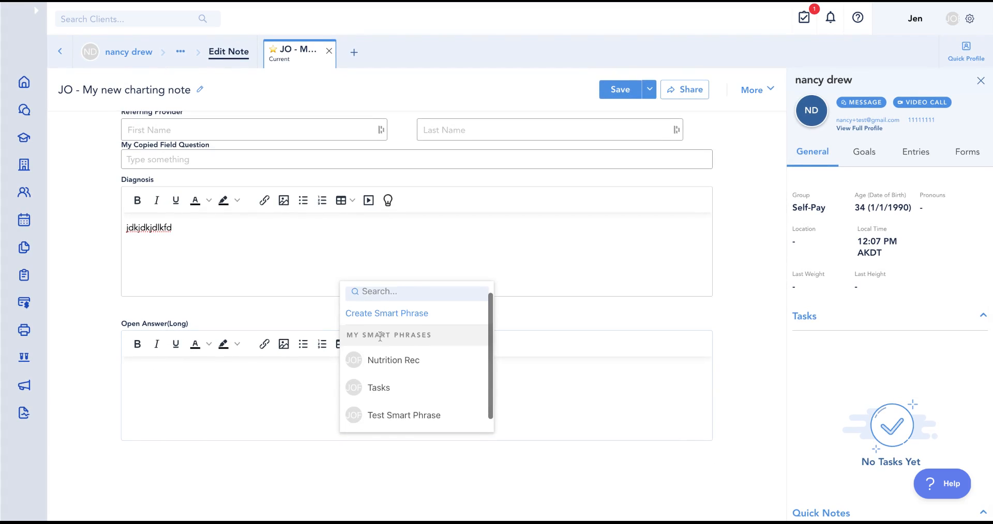
{"action": "scroll", "coordinate": [387, 385], "scroll_direction": "up", "scroll_amount": 1}
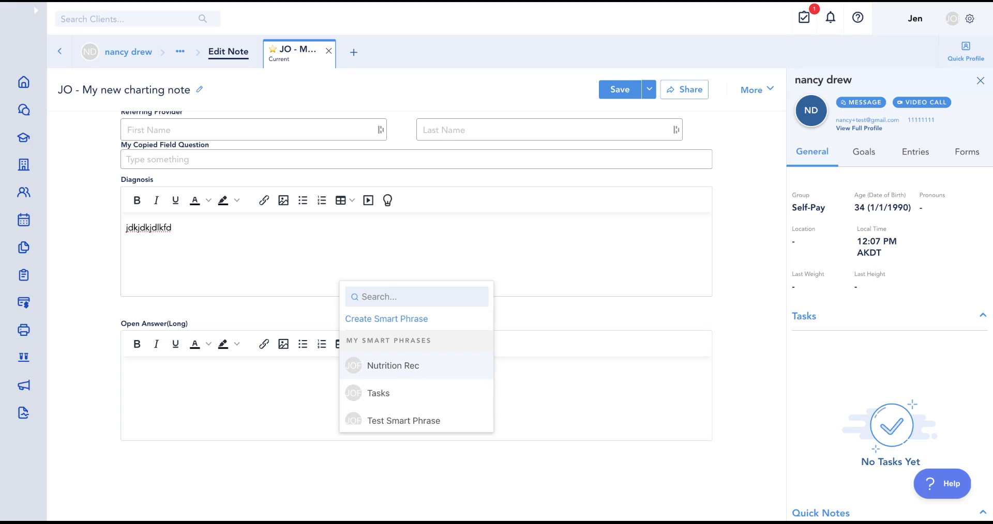
{"action": "left_click", "coordinate": [327, 366]}
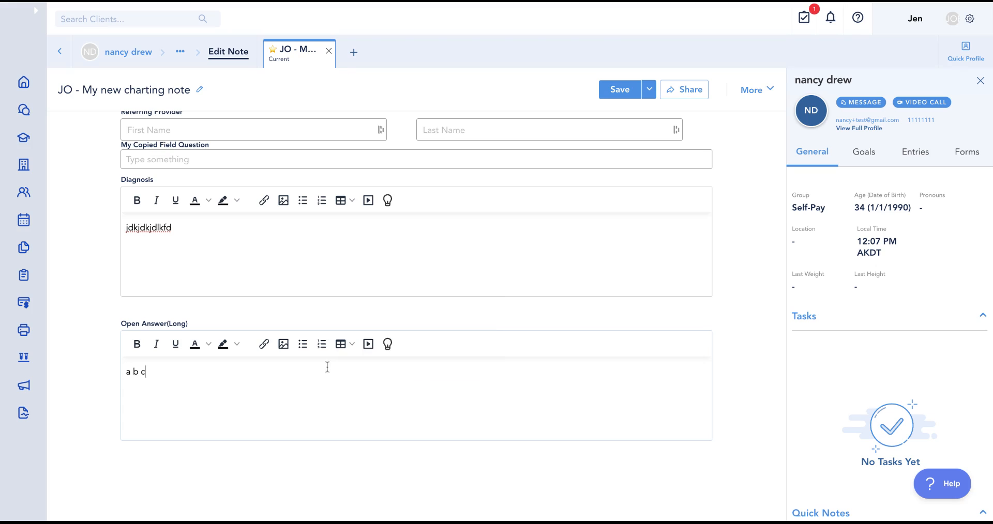
- Add the Tasks smart phrase, which contains a table, below a b c in Open Answer(Long)
{"action": "left_click", "coordinate": [388, 344]}
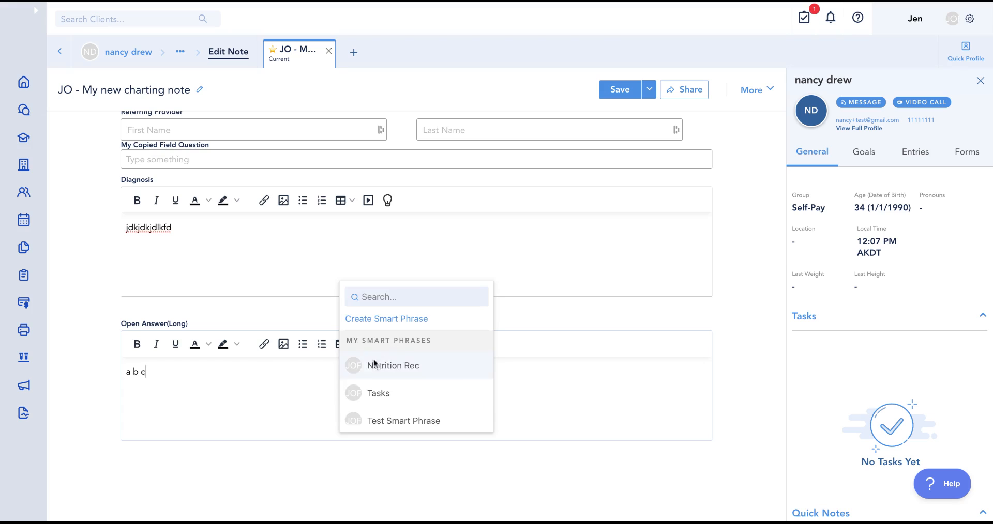
{"action": "left_click", "coordinate": [374, 393]}
{"action": "scroll", "coordinate": [301, 372], "scroll_direction": "down", "scroll_amount": 1}
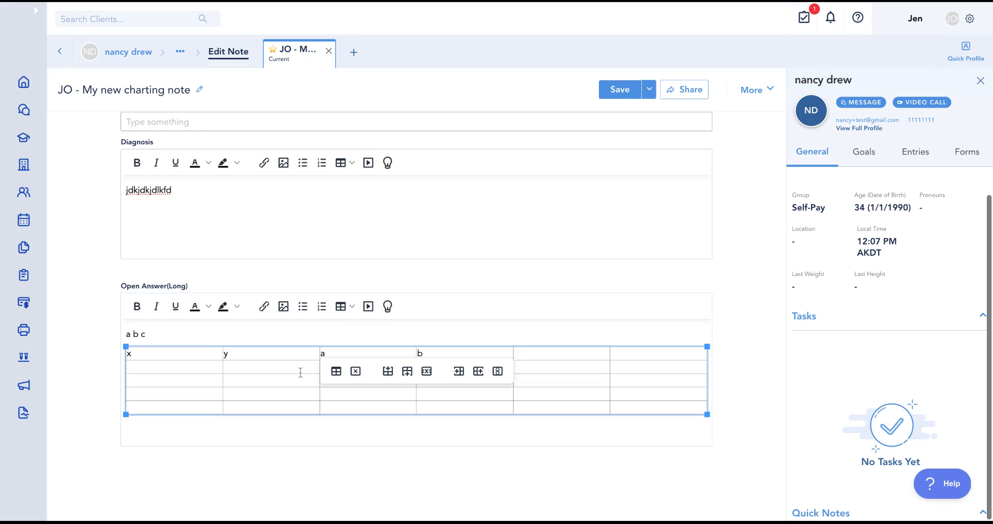
- View the smart phrase list for the note's Open Answer(Long) field and the blank Create Smart Phrase form, closing the form without adding one
{"action": "left_click", "coordinate": [182, 337]}
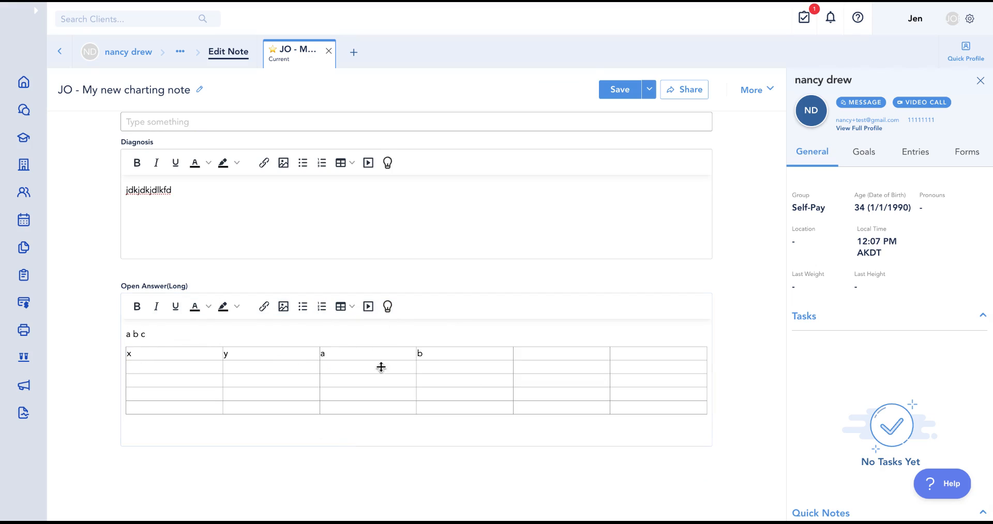
{"action": "left_click", "coordinate": [387, 306]}
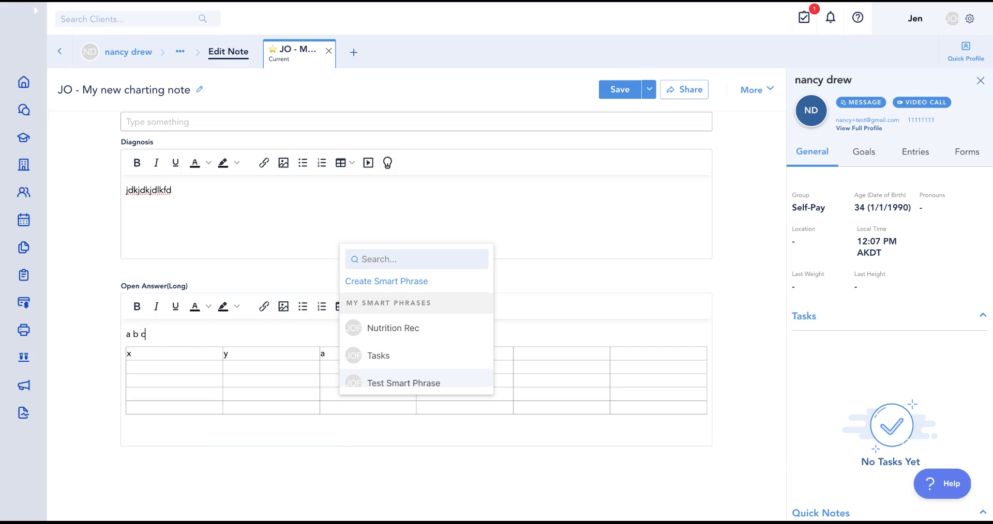
{"action": "scroll", "coordinate": [394, 367], "scroll_direction": "down", "scroll_amount": 1}
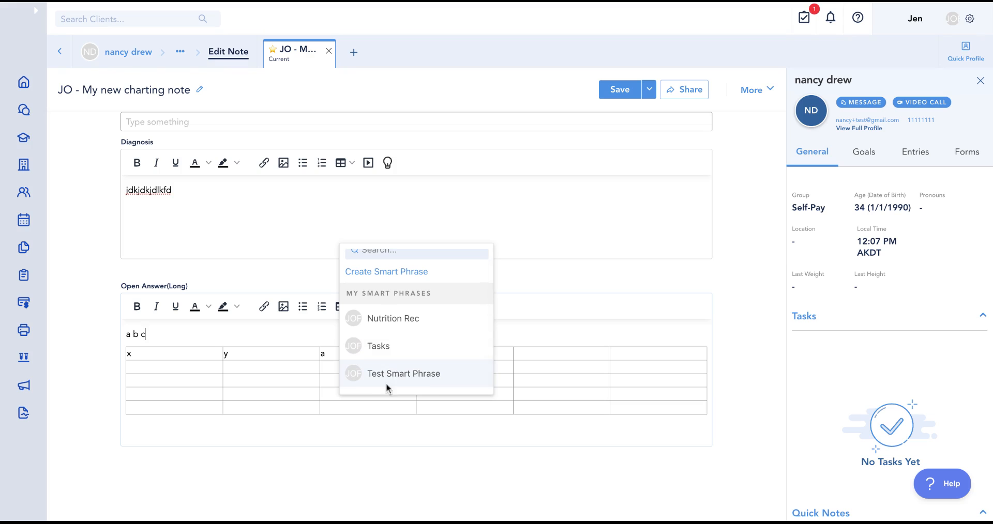
{"action": "scroll", "coordinate": [376, 290], "scroll_direction": "up", "scroll_amount": 1}
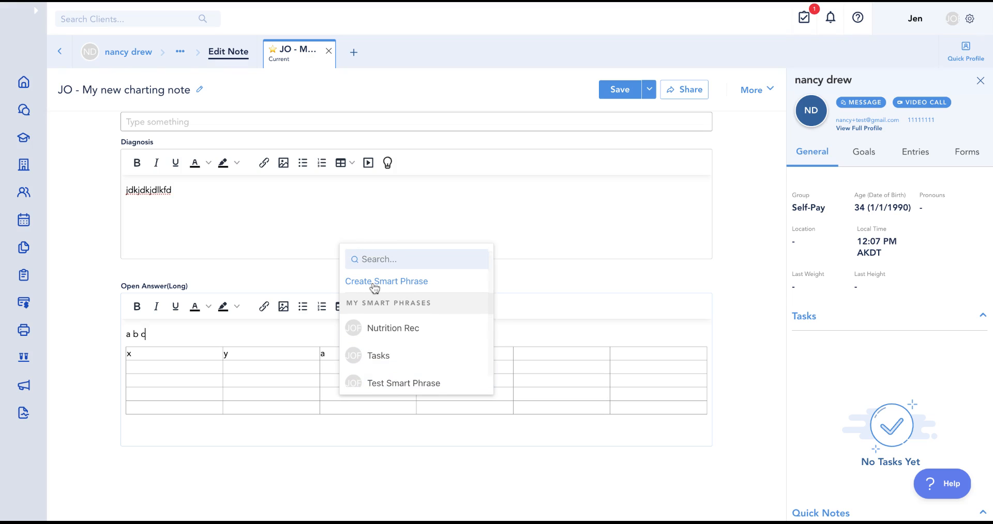
{"action": "left_click", "coordinate": [374, 283]}
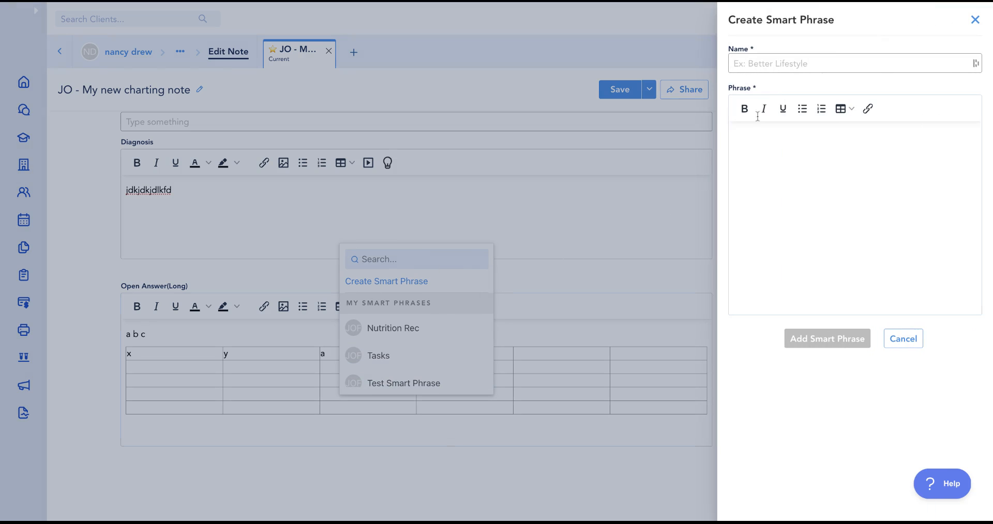
{"action": "left_click", "coordinate": [974, 22]}
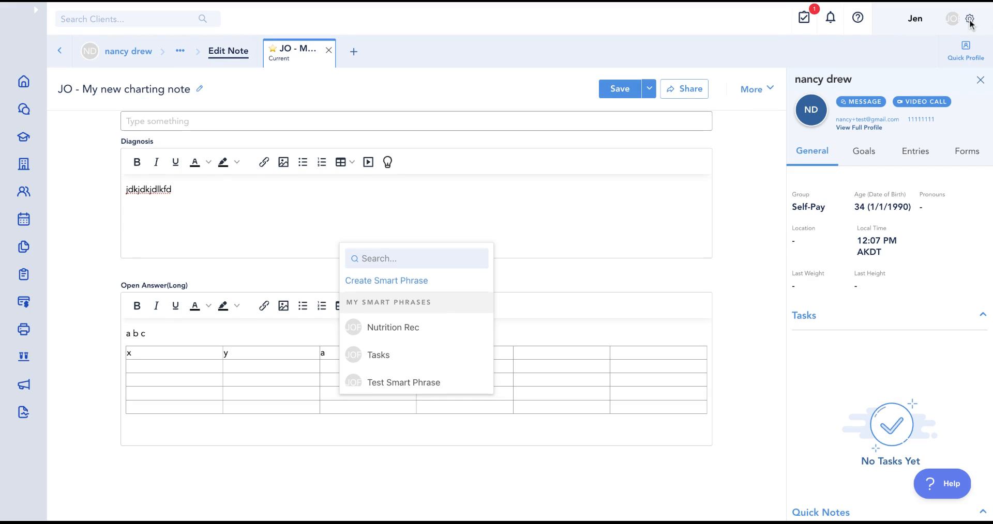
- Review the saved smart phrases in the account settings and view the blank Add Smart Phrase form without adding one
{"action": "left_click", "coordinate": [970, 22]}
{"action": "left_click", "coordinate": [940, 48]}
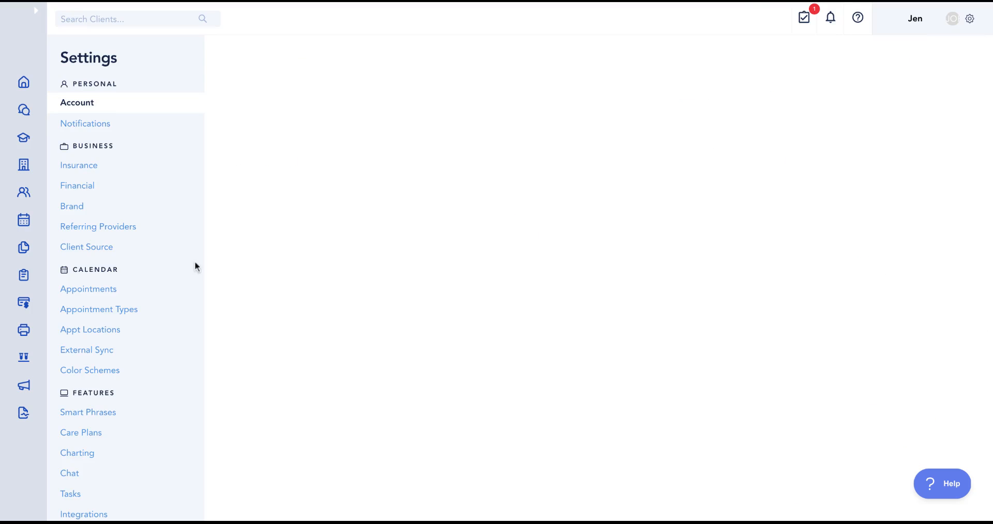
{"action": "scroll", "coordinate": [141, 321], "scroll_direction": "down", "scroll_amount": 3}
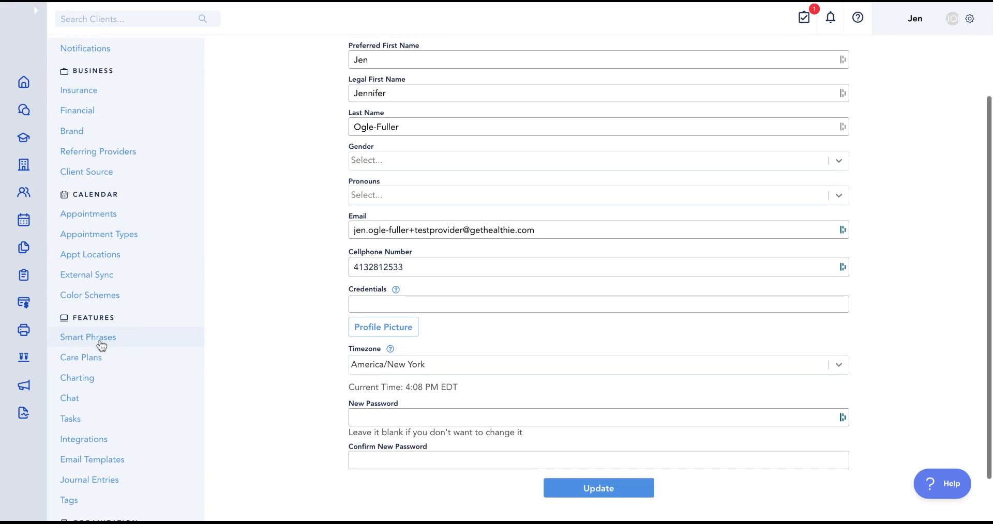
{"action": "left_click", "coordinate": [89, 342]}
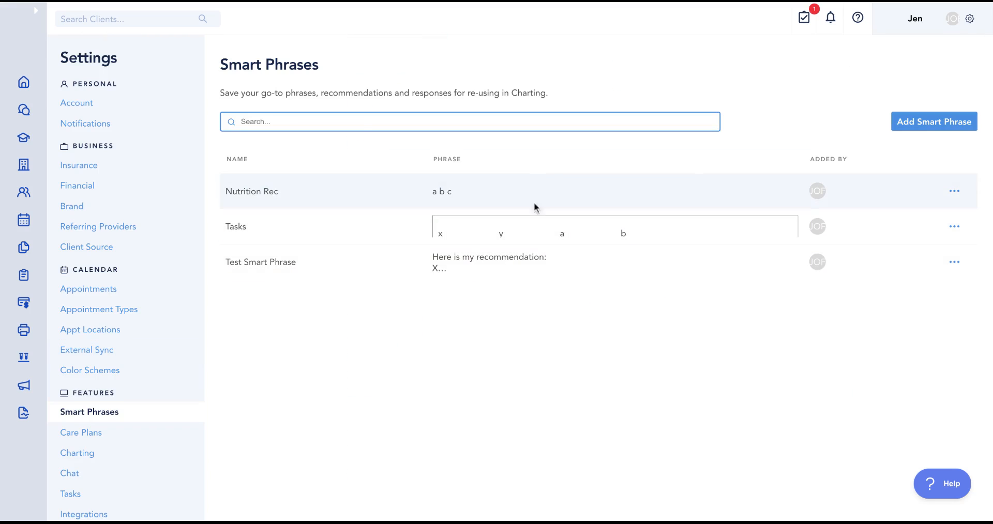
{"action": "left_click", "coordinate": [914, 123]}
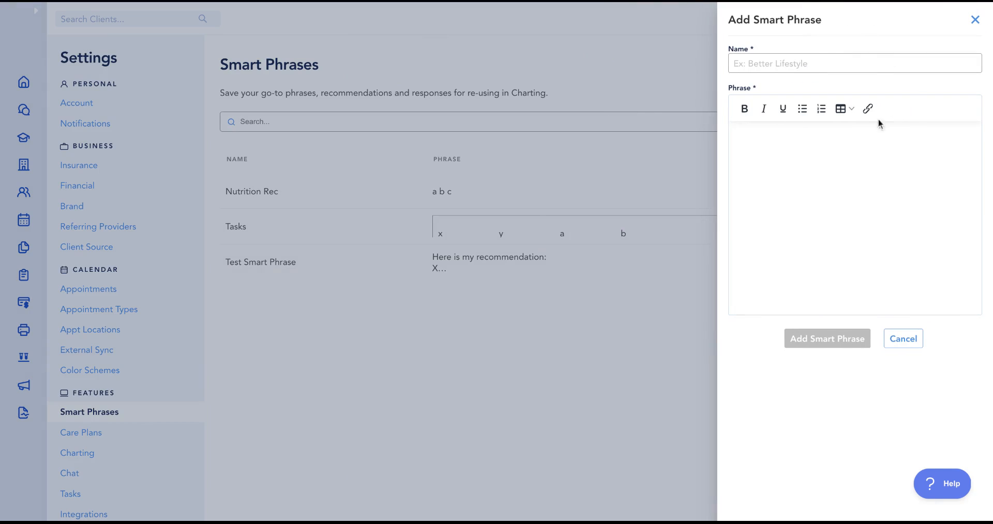
{"action": "left_click", "coordinate": [974, 23]}
- Leave the smart phrase settings and return to the client's Charting page
{"action": "key", "text": "alt+Left"}
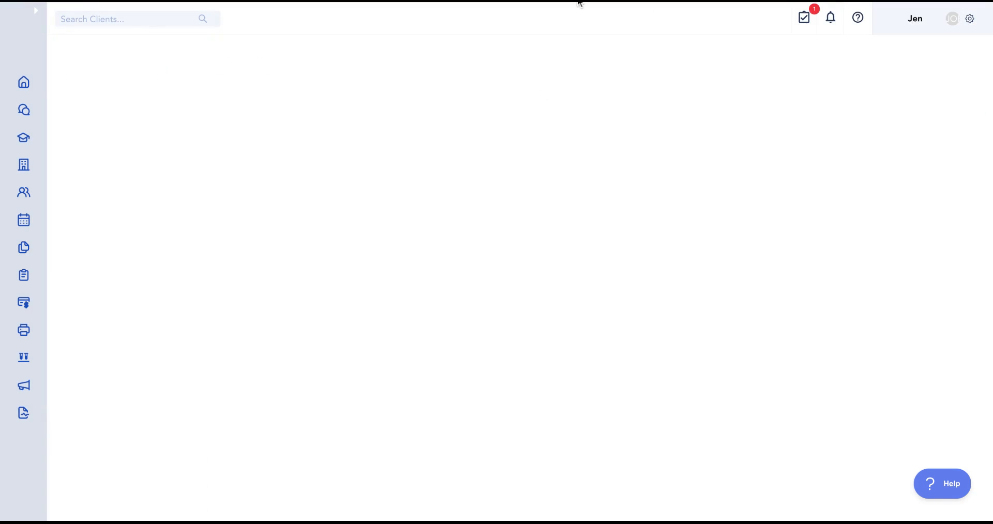
{"action": "key", "text": "alt+Left"}
{"action": "key", "text": "alt+Left"}
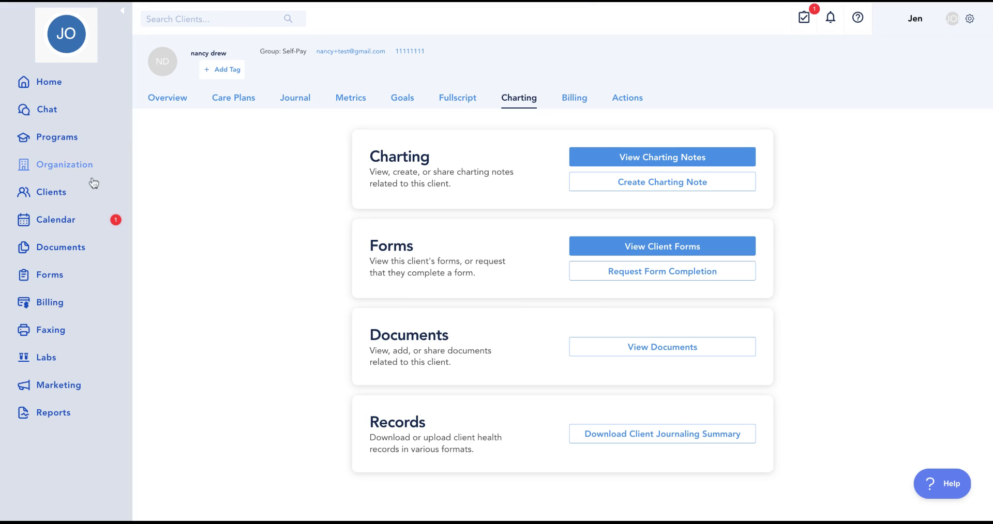
- From the calendar, create a My new charting note for the 7:30 AM client appointment on Friday, March 29
{"action": "left_click", "coordinate": [66, 219]}
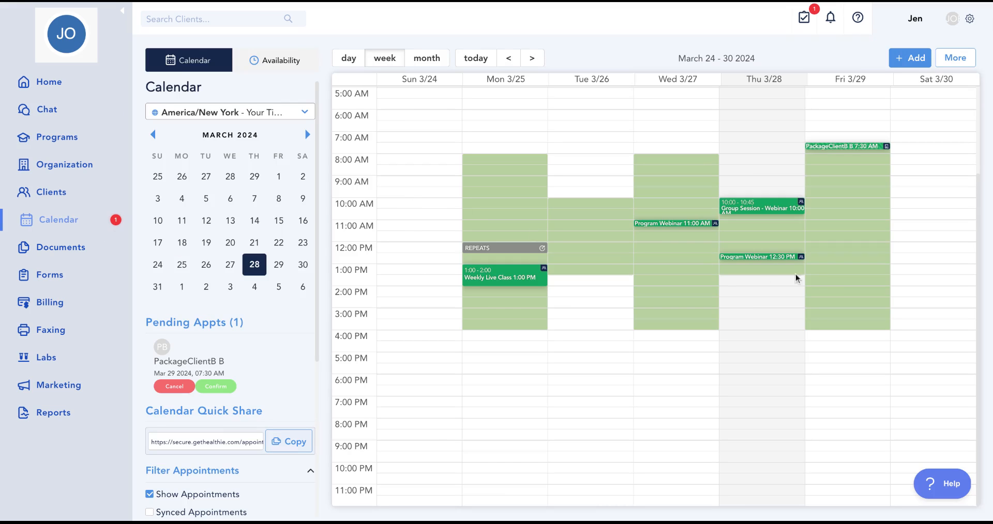
{"action": "left_click", "coordinate": [837, 147]}
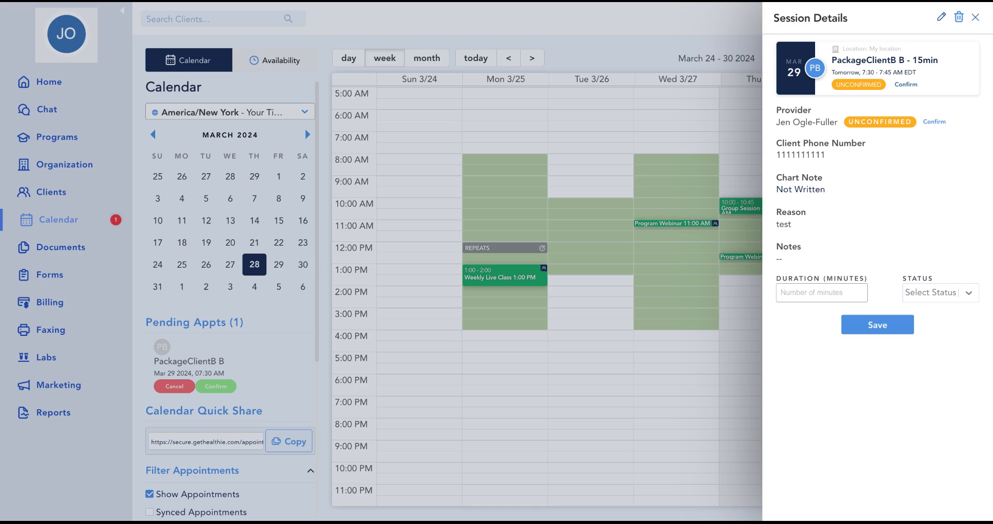
{"action": "left_click", "coordinate": [806, 195]}
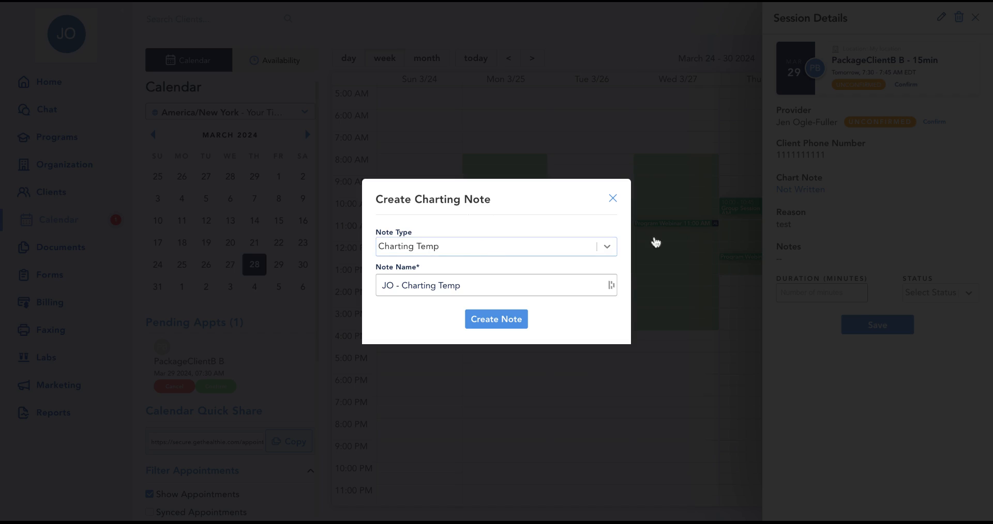
{"action": "left_click", "coordinate": [453, 252]}
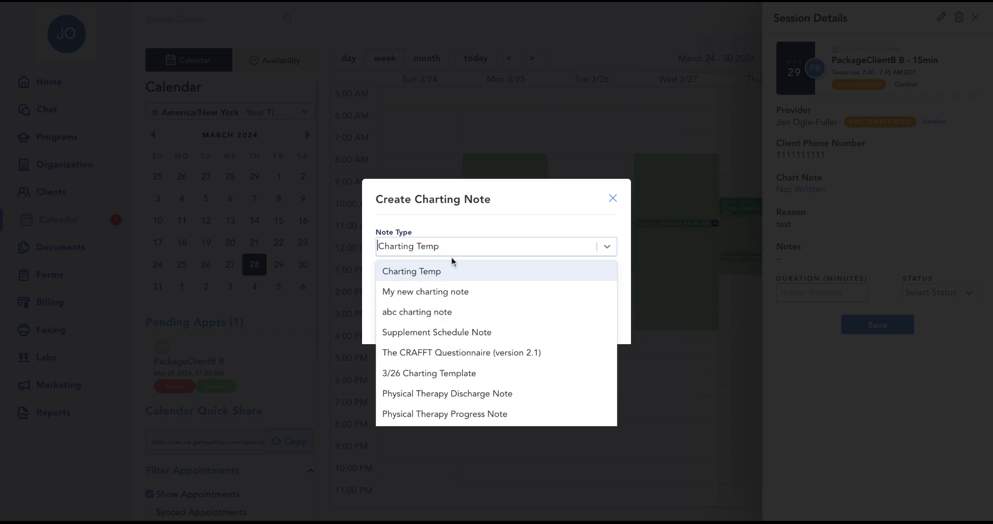
{"action": "left_click", "coordinate": [444, 291]}
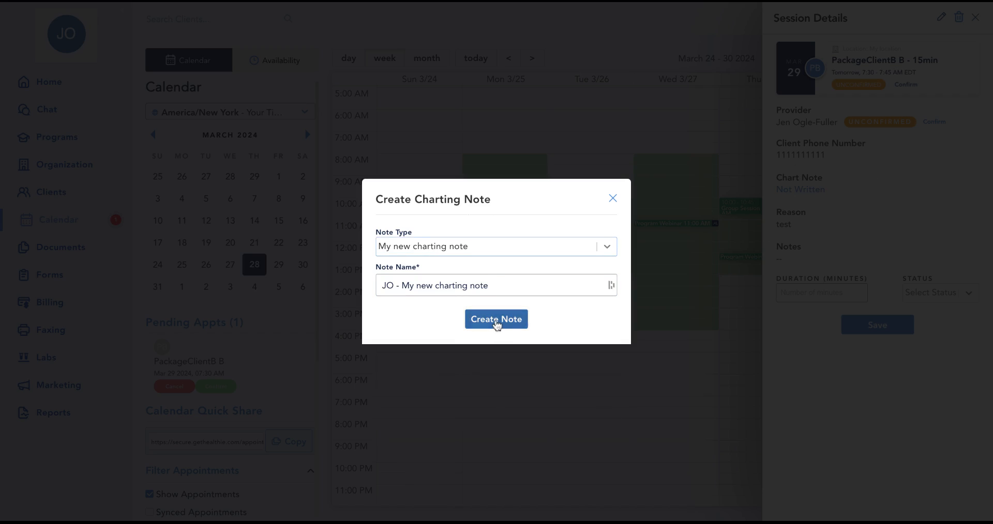
{"action": "left_click", "coordinate": [497, 320]}
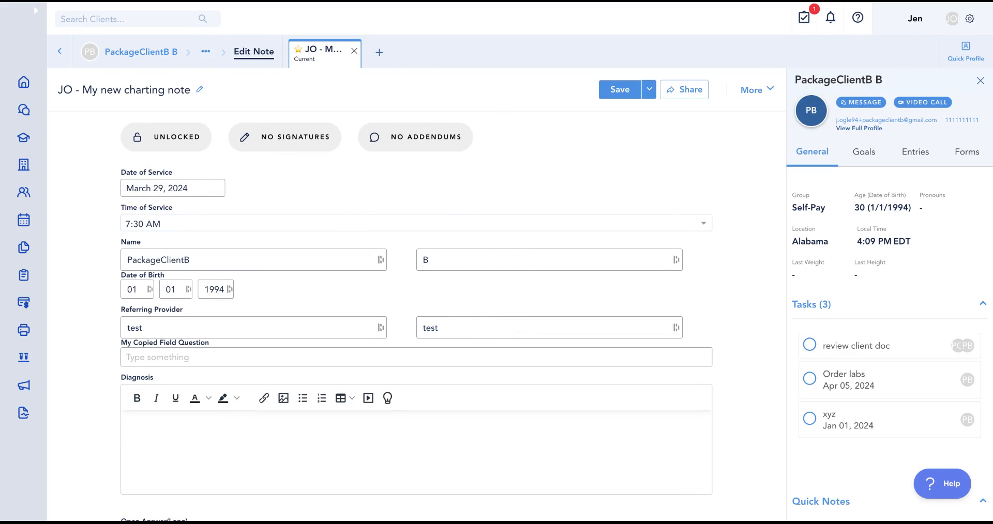
- Return to the calendar and create a Free Text charting note for the 12:30 PM Program Webinar on March 28
{"action": "left_click", "coordinate": [36, 10]}
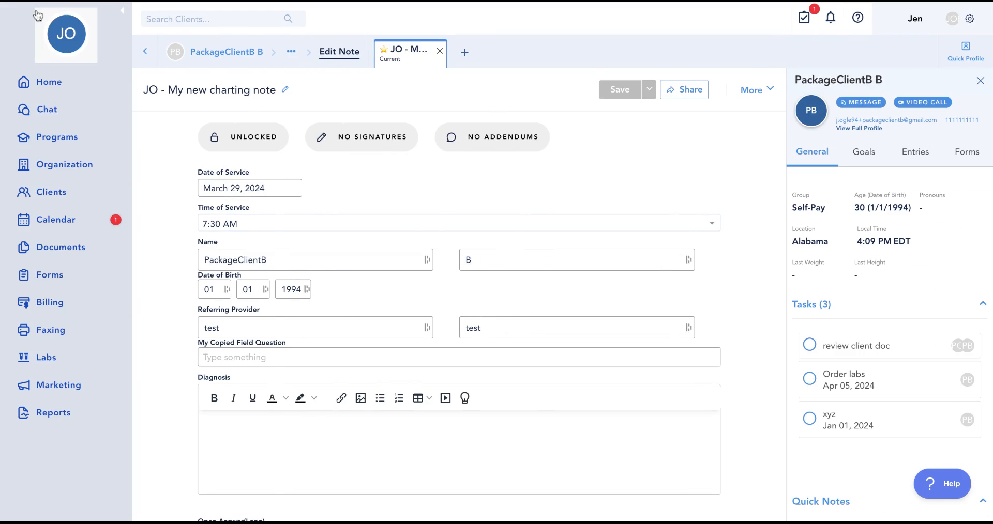
{"action": "left_click", "coordinate": [52, 229]}
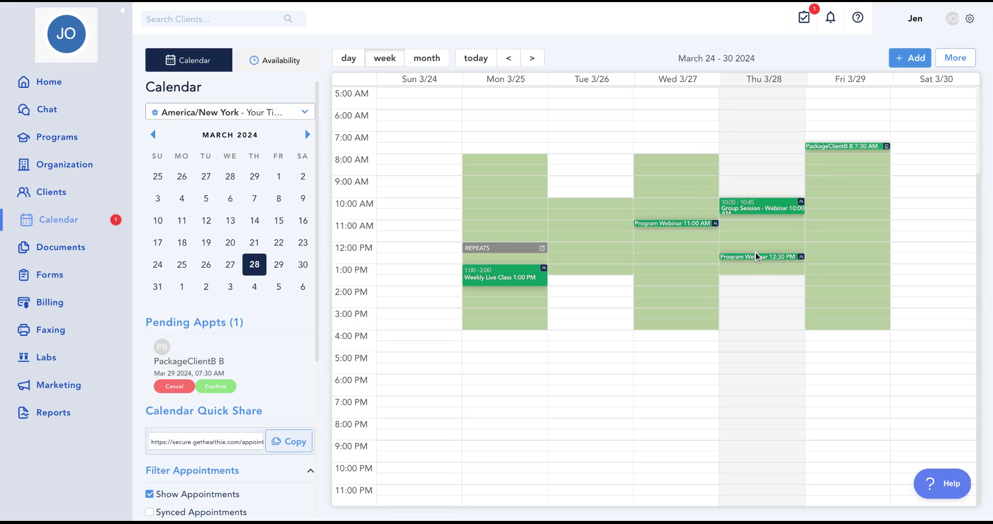
{"action": "left_click", "coordinate": [756, 257]}
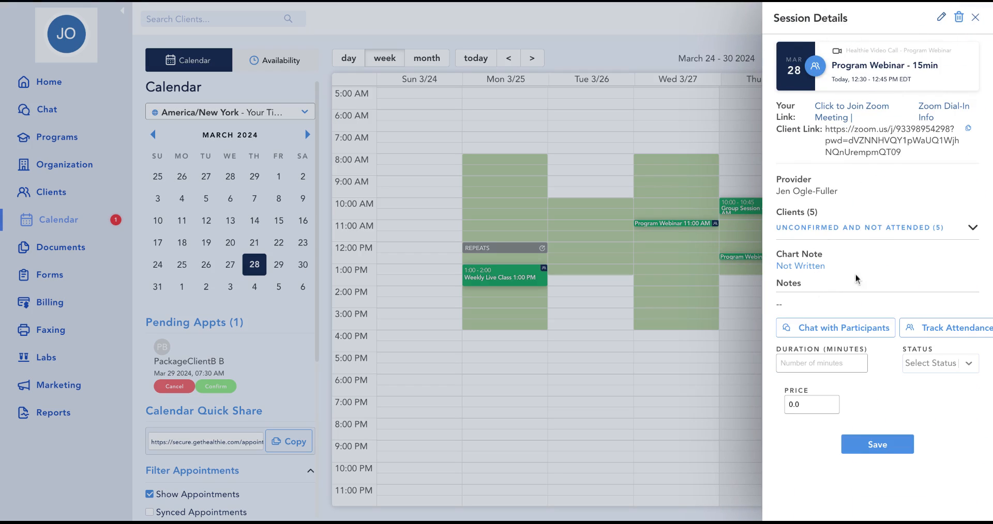
{"action": "left_click", "coordinate": [804, 269]}
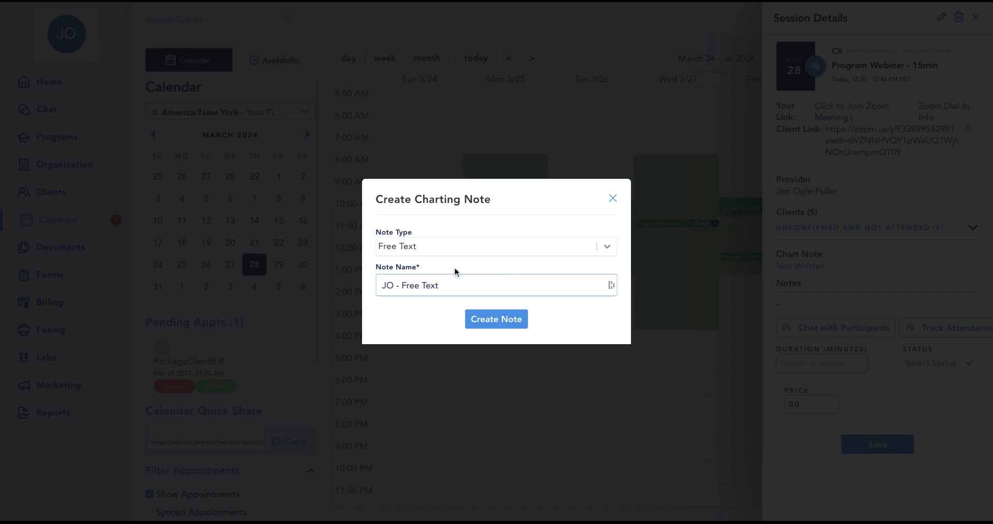
{"action": "left_click", "coordinate": [492, 324]}
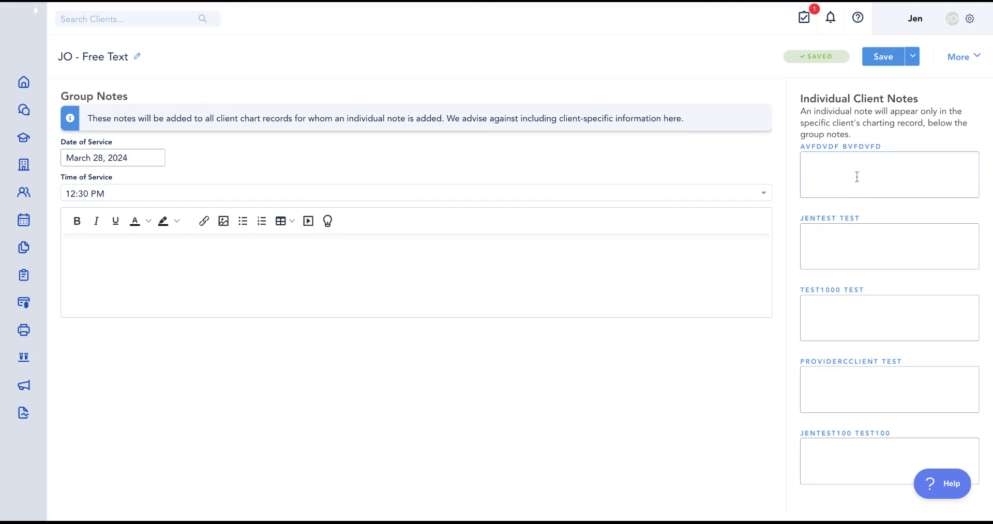
- Enter a, b and c on separate lines in the group notes, plus individual notes xyz for the first client and dhjkdfjk for the third
{"action": "left_click", "coordinate": [840, 262]}
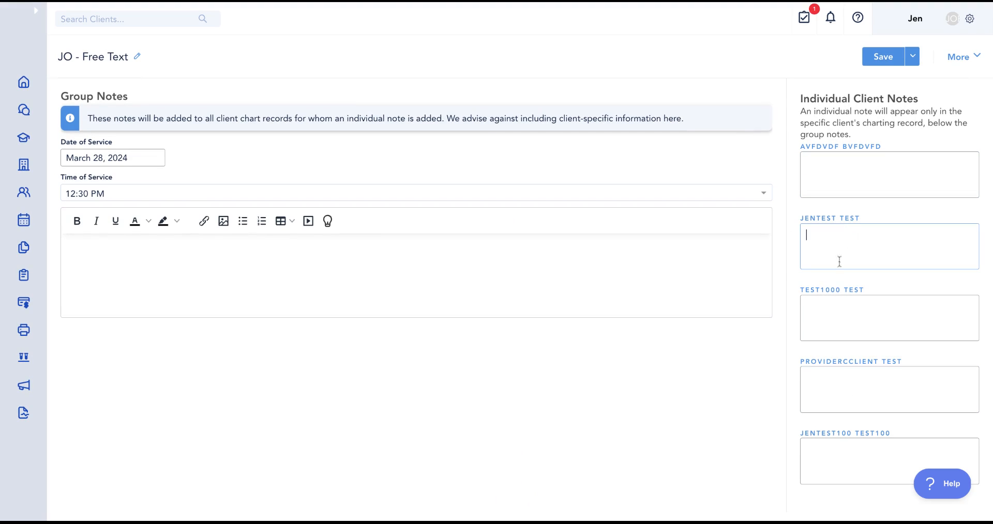
{"action": "left_click", "coordinate": [828, 386]}
{"action": "type", "text": "a"}
{"action": "key", "text": "Return"}
{"action": "type", "text": "b"}
{"action": "key", "text": "Return"}
{"action": "type", "text": "c"}
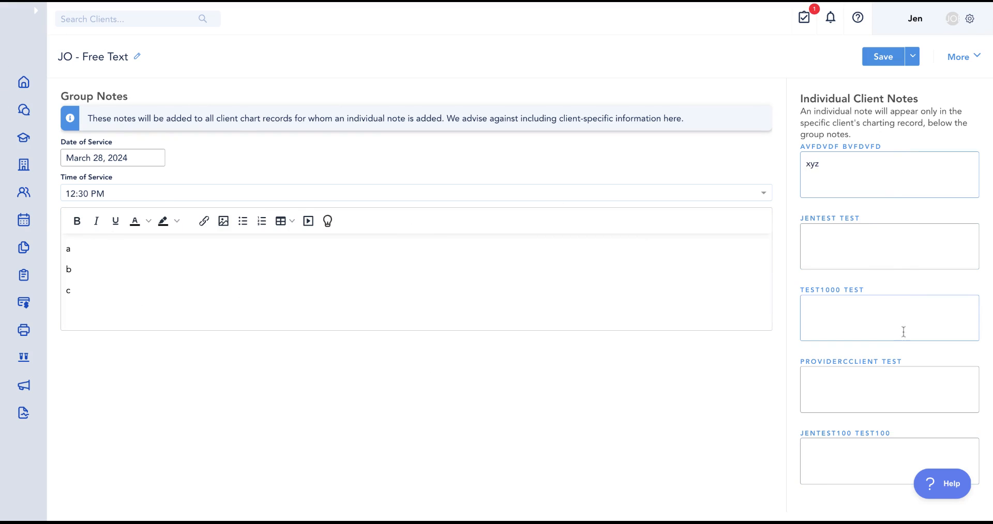
{"action": "left_click", "coordinate": [855, 326]}
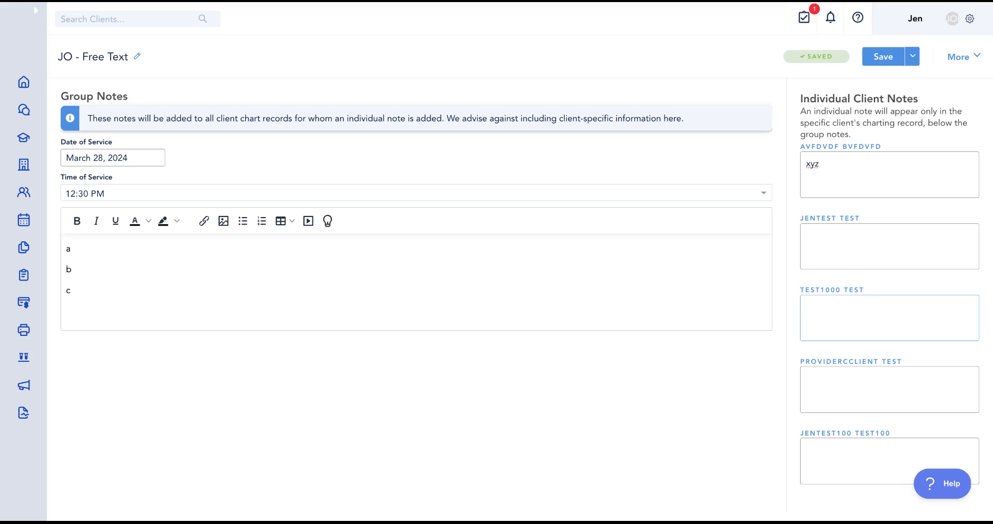
{"action": "type", "text": "dhjkdfjk"}
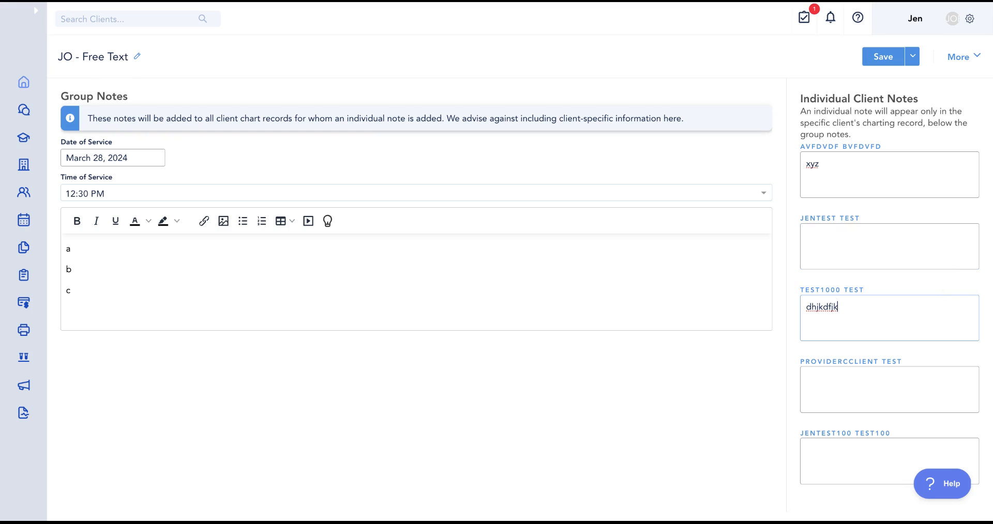
- Return to the calendar and check the session details of the March 27 Program Webinar and the March 25 Weekly Live Class
{"action": "left_click", "coordinate": [24, 82]}
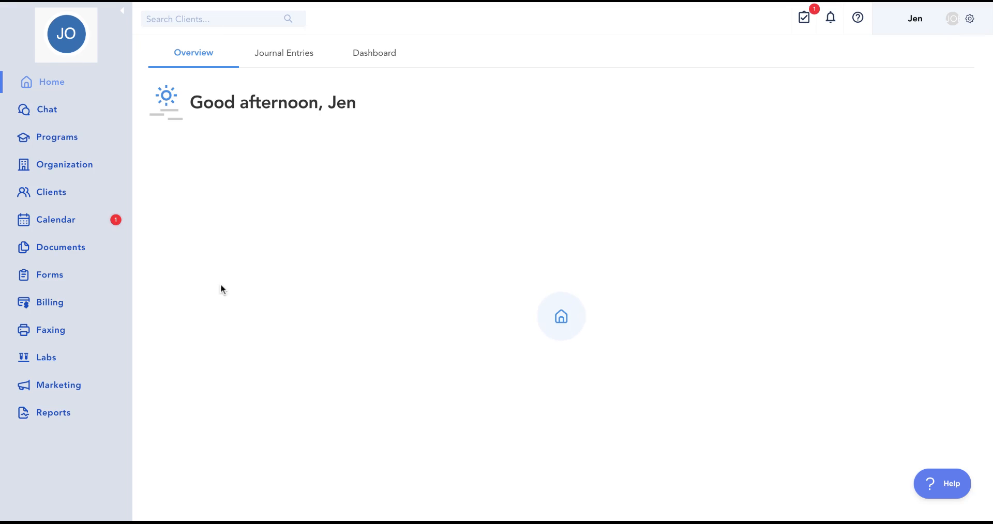
{"action": "left_click", "coordinate": [58, 224]}
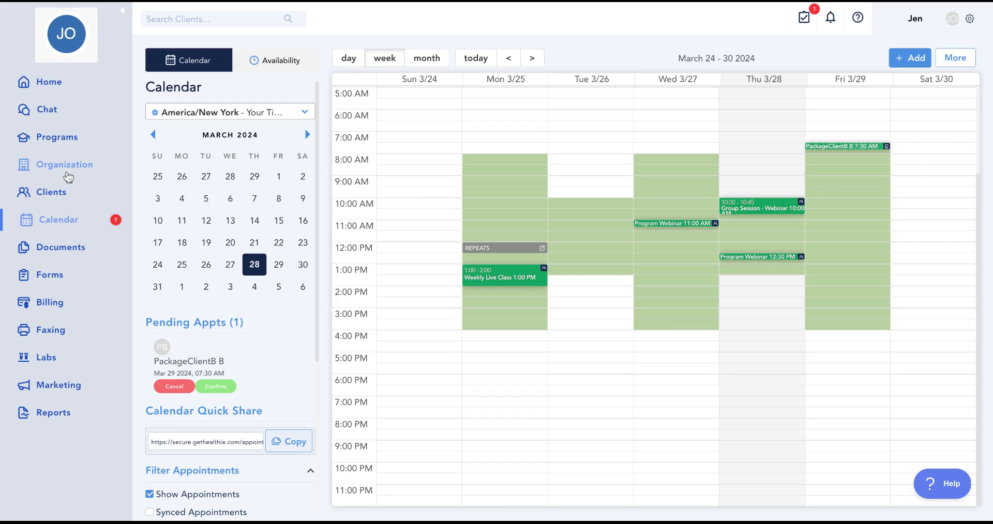
{"action": "mouse_move", "coordinate": [761, 261]}
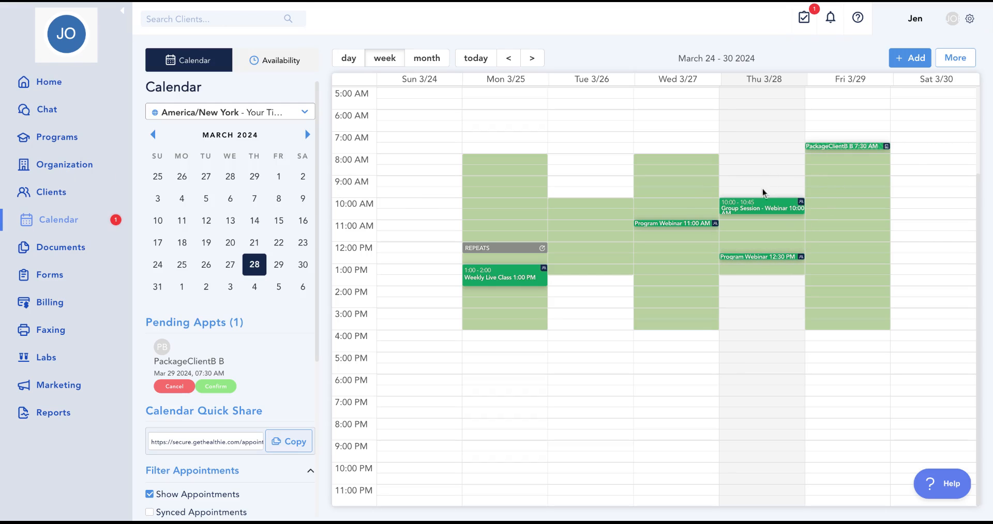
{"action": "left_click", "coordinate": [672, 228]}
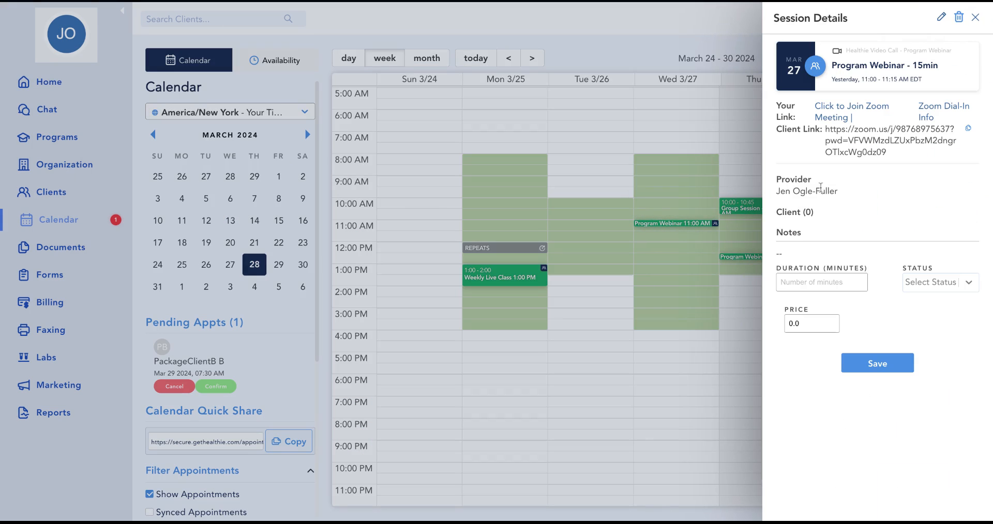
{"action": "left_click", "coordinate": [619, 265]}
{"action": "left_click", "coordinate": [535, 277]}
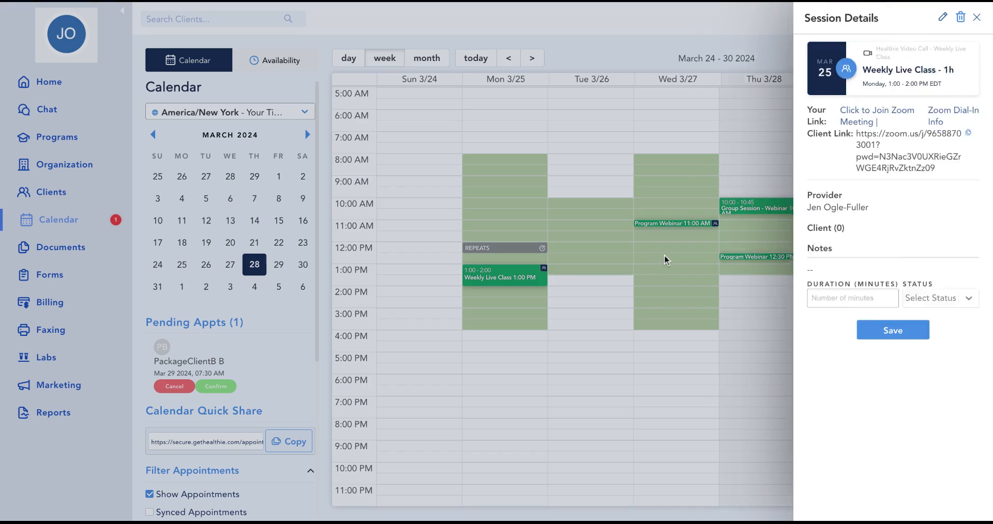
{"action": "left_click", "coordinate": [975, 18]}
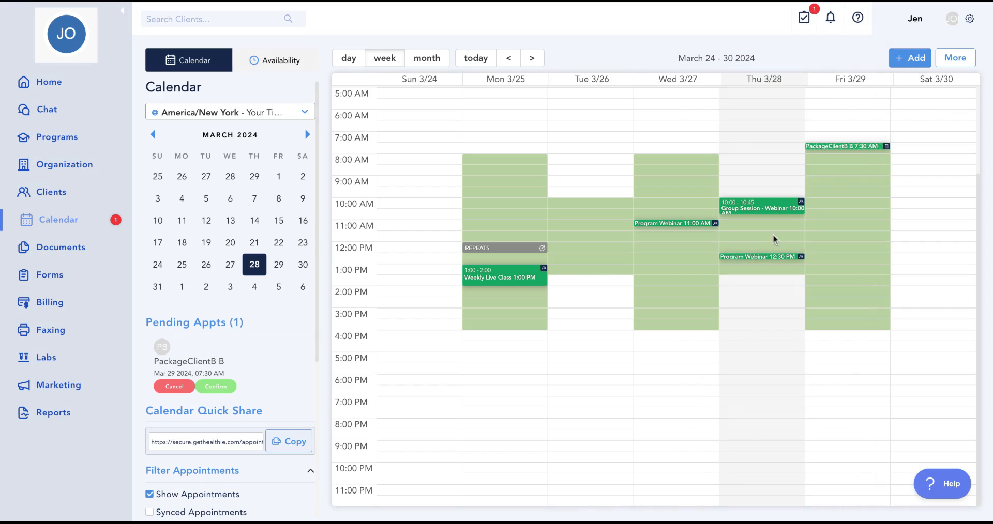
- Add an individual Initial Consultation (60 minute) session for the first listed client on March 27, 2024 at 12:30 PM
{"action": "left_click", "coordinate": [683, 260]}
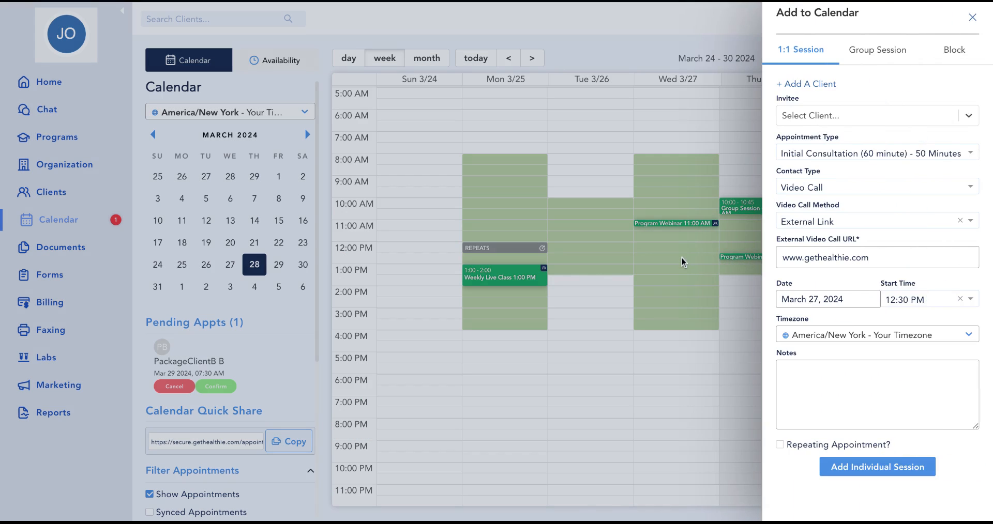
{"action": "left_click", "coordinate": [836, 117]}
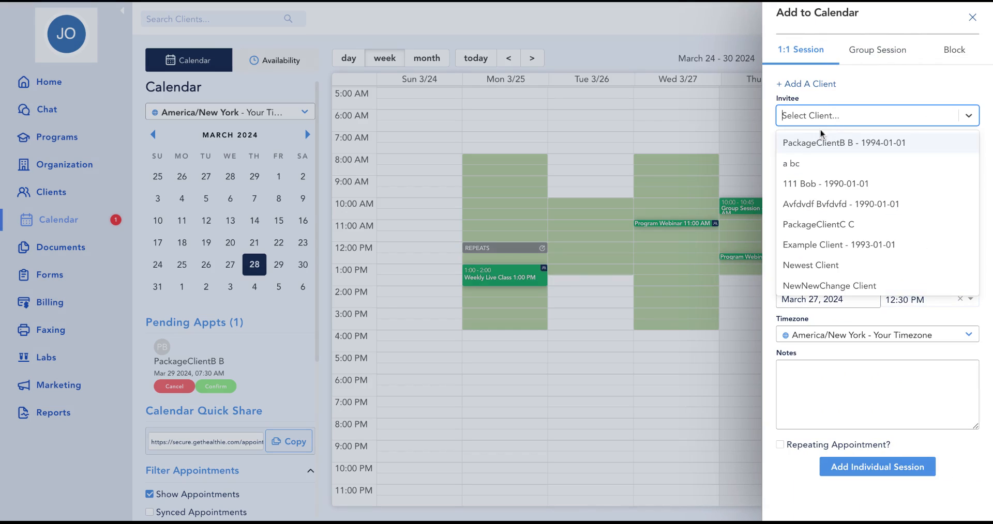
{"action": "left_click", "coordinate": [814, 147]}
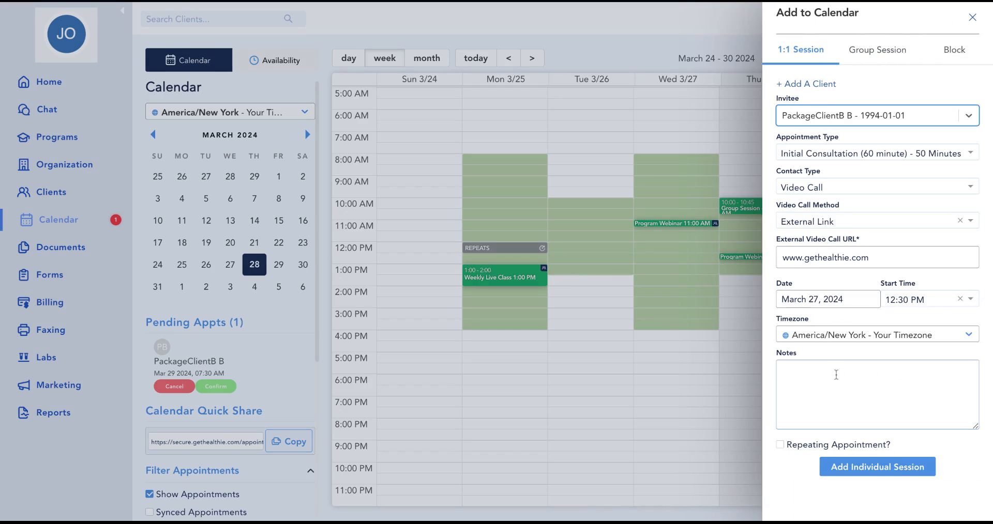
{"action": "left_click", "coordinate": [862, 468]}
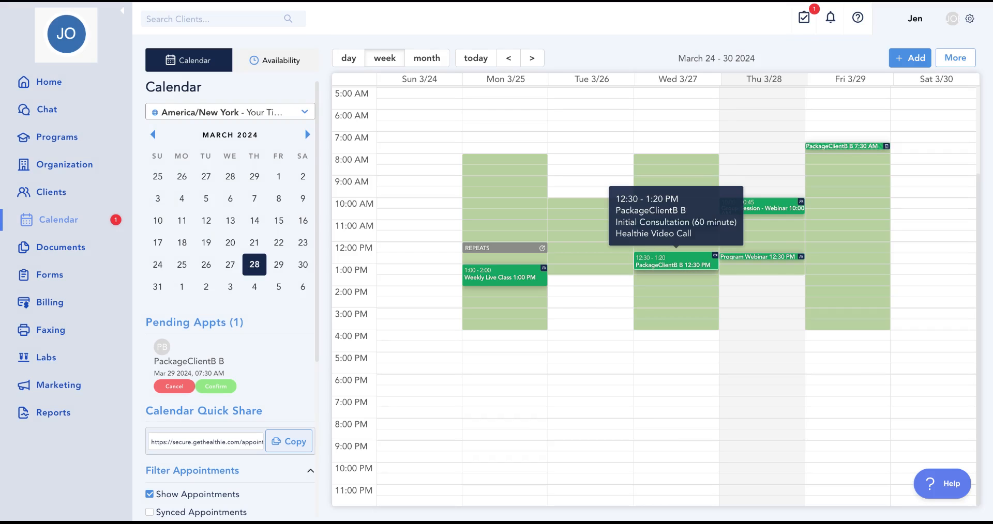
- Examine the note types offered when creating a charting note for the March 27, 12:30 PM appointment, without creating a note
{"action": "left_click", "coordinate": [676, 263]}
{"action": "left_click", "coordinate": [799, 212]}
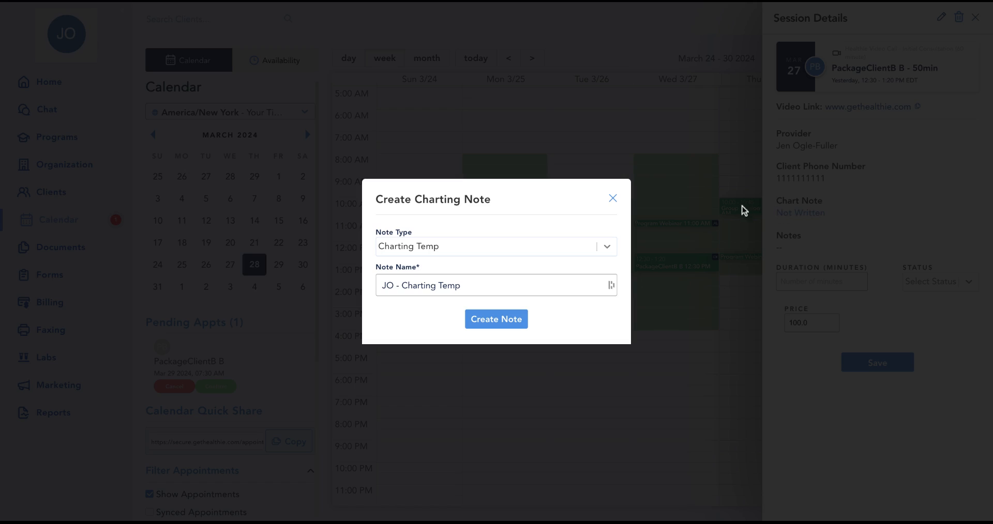
{"action": "left_click", "coordinate": [465, 252]}
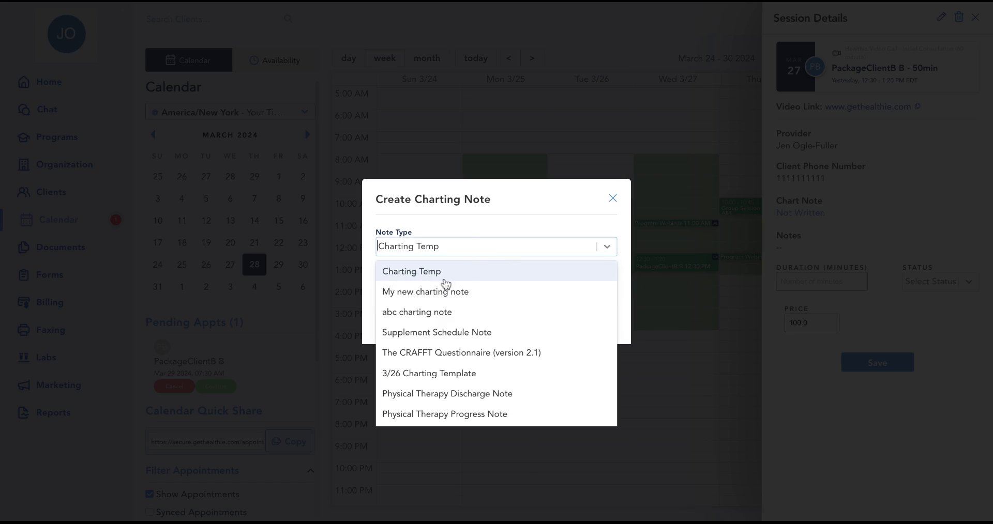
{"action": "left_click", "coordinate": [443, 279]}
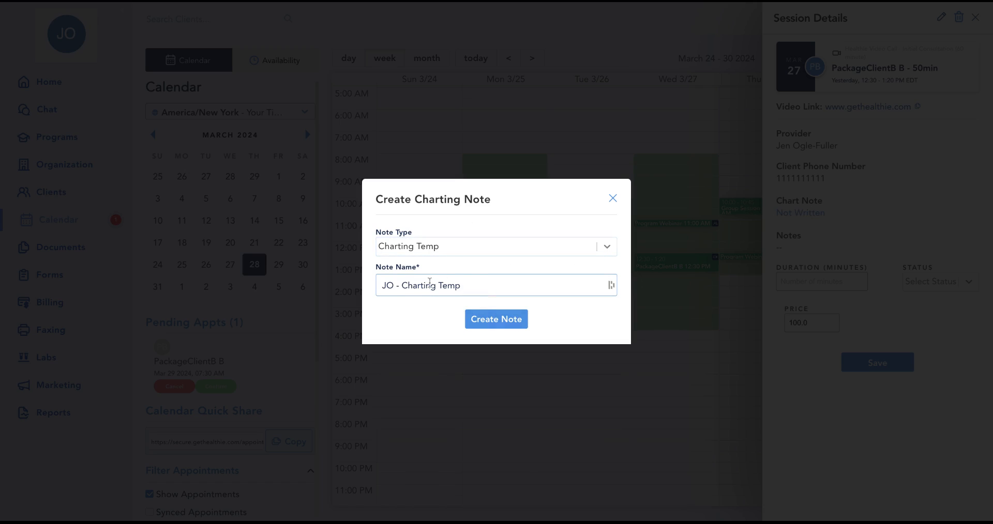
{"action": "left_click", "coordinate": [459, 248]}
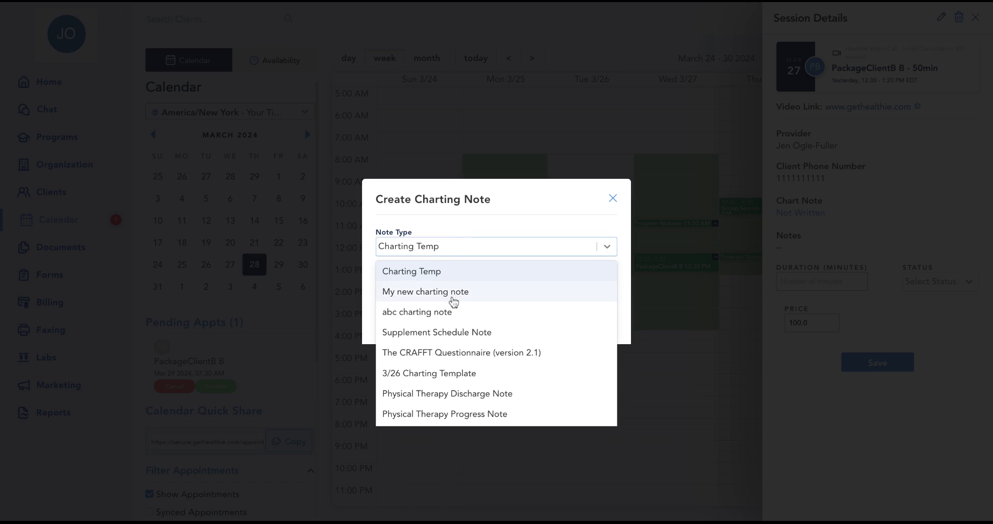
{"action": "scroll", "coordinate": [474, 327], "scroll_direction": "down", "scroll_amount": 3}
{"action": "scroll", "coordinate": [470, 328], "scroll_direction": "up", "scroll_amount": 4}
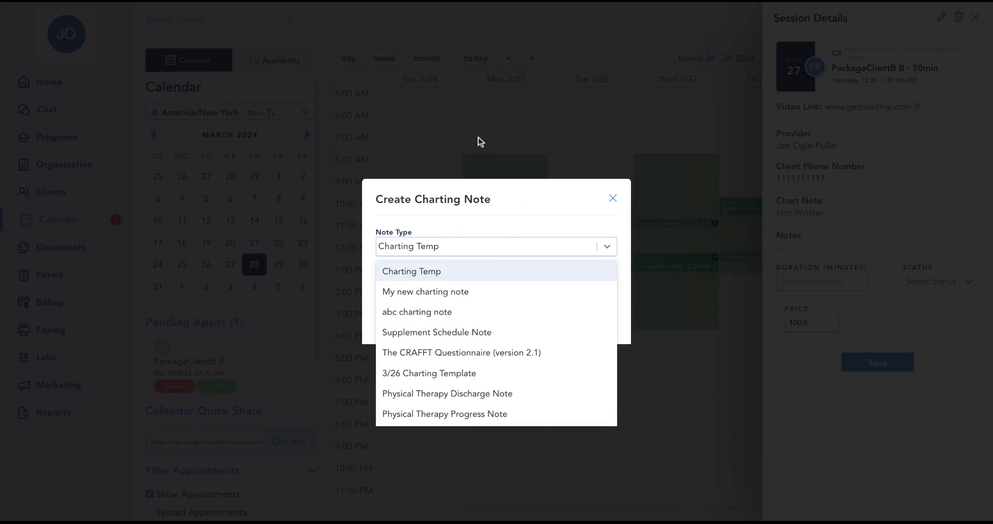
{"action": "left_click", "coordinate": [880, 59]}
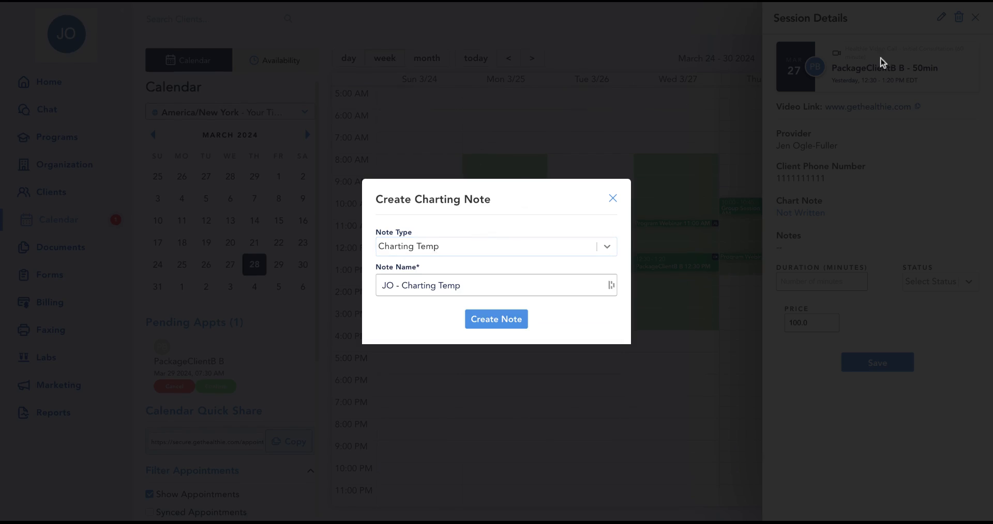
{"action": "left_click", "coordinate": [769, 118]}
{"action": "left_click", "coordinate": [973, 19]}
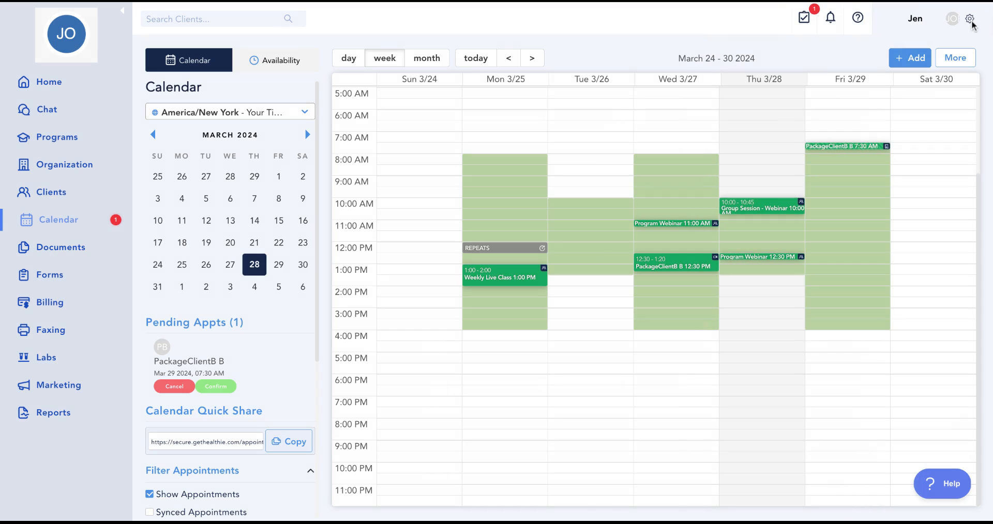
- Open the charting settings from the account settings
{"action": "left_click", "coordinate": [971, 21]}
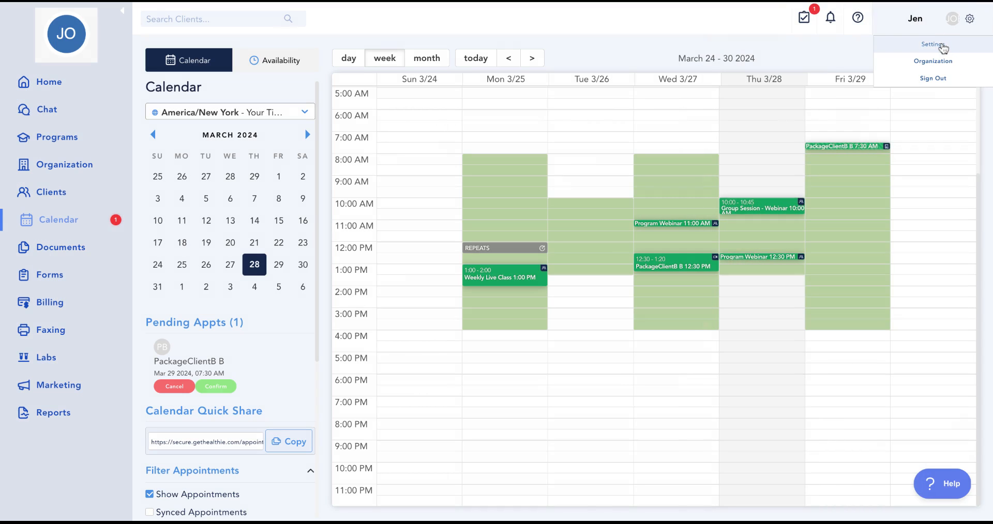
{"action": "left_click", "coordinate": [943, 45]}
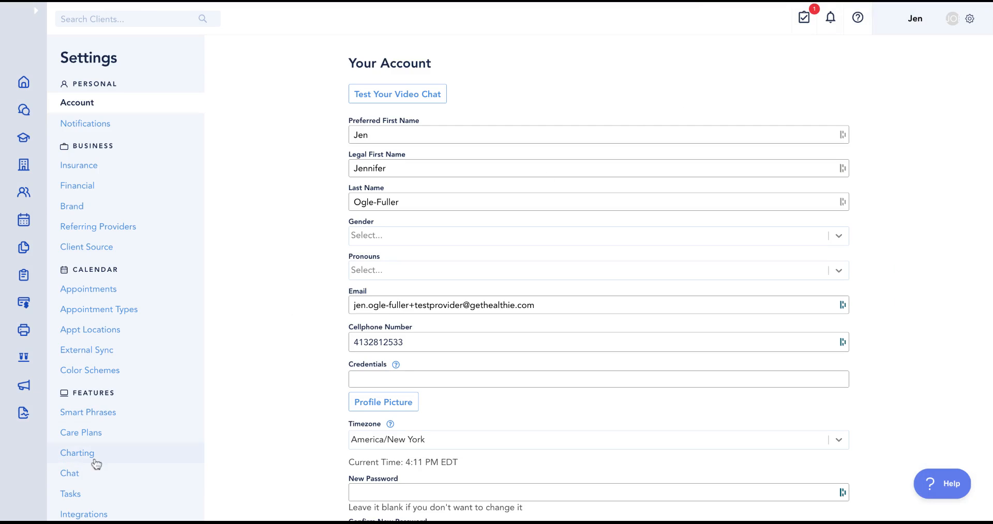
{"action": "scroll", "coordinate": [114, 439], "scroll_direction": "down", "scroll_amount": 2}
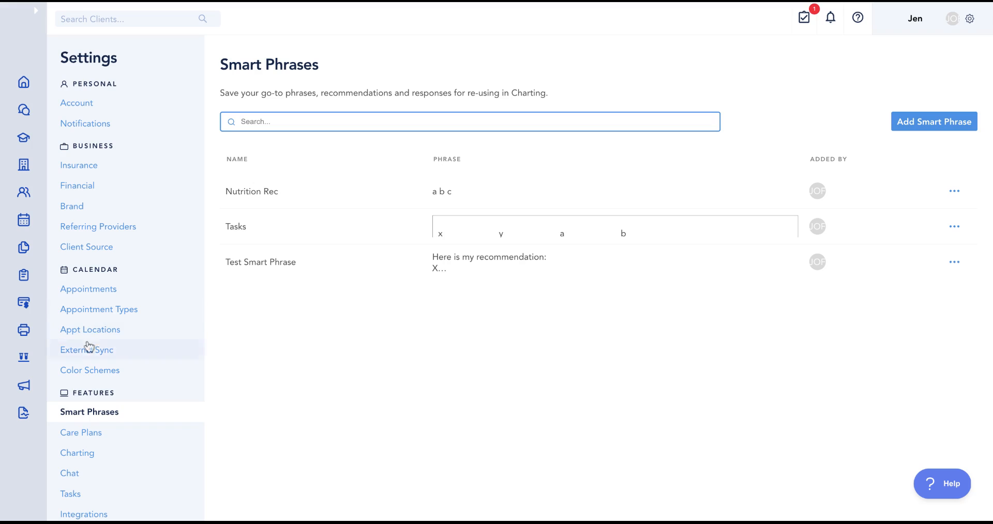
{"action": "scroll", "coordinate": [94, 409], "scroll_direction": "down", "scroll_amount": 2}
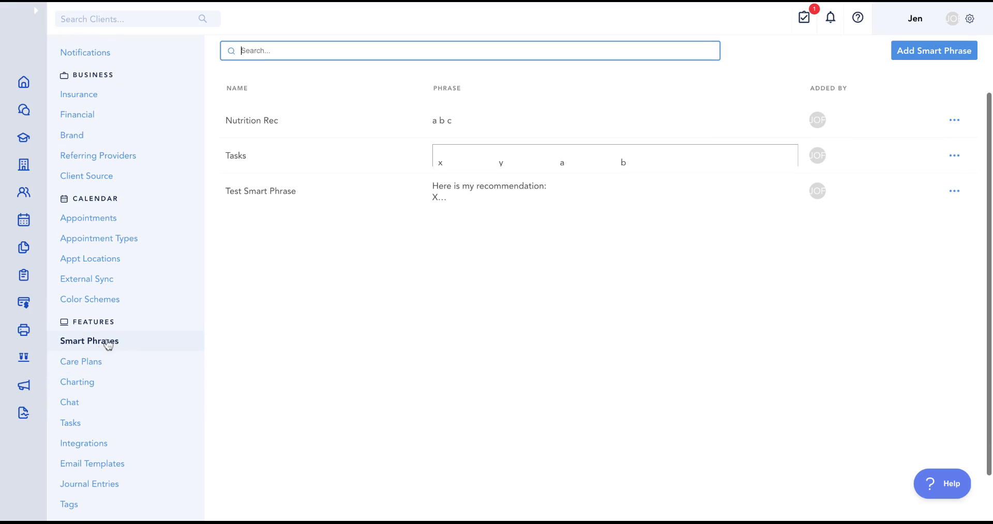
{"action": "left_click", "coordinate": [81, 390]}
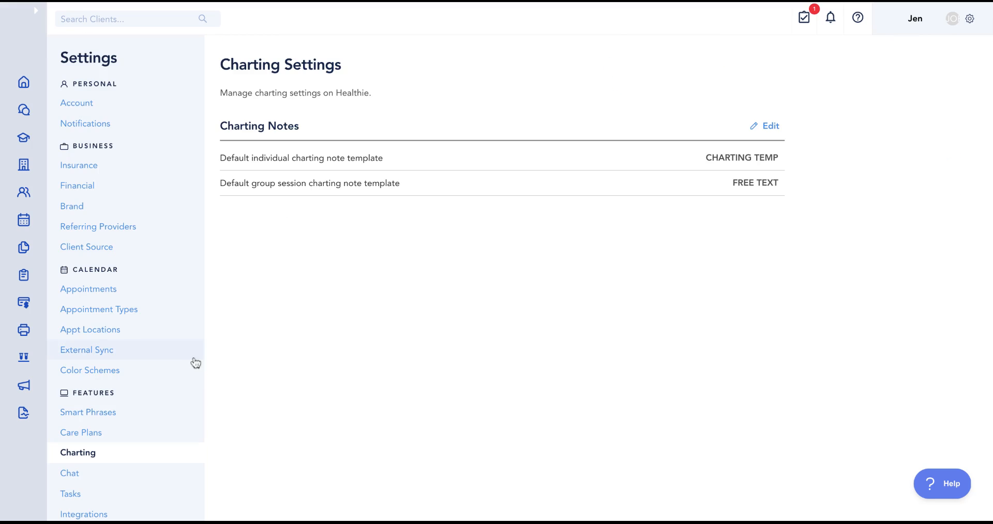
{"action": "scroll", "coordinate": [500, 252], "scroll_direction": "down", "scroll_amount": 1}
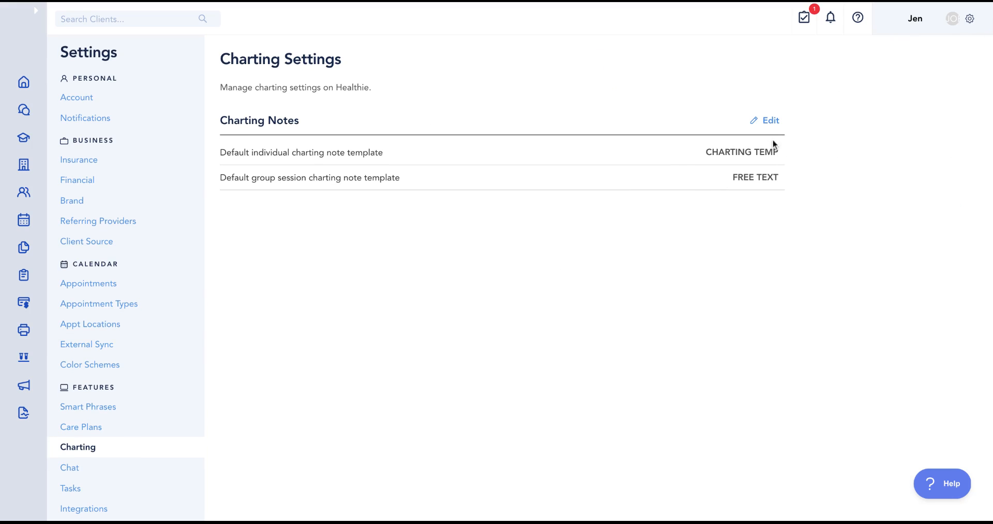
- Edit the charting note defaults and set the default individual charting note template to My new charting note
{"action": "left_click", "coordinate": [768, 120]}
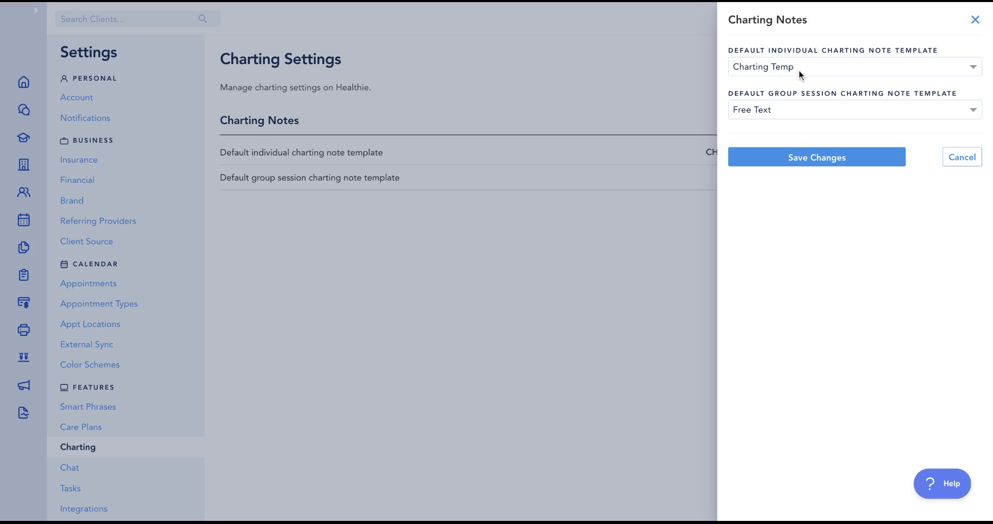
{"action": "left_click", "coordinate": [815, 71]}
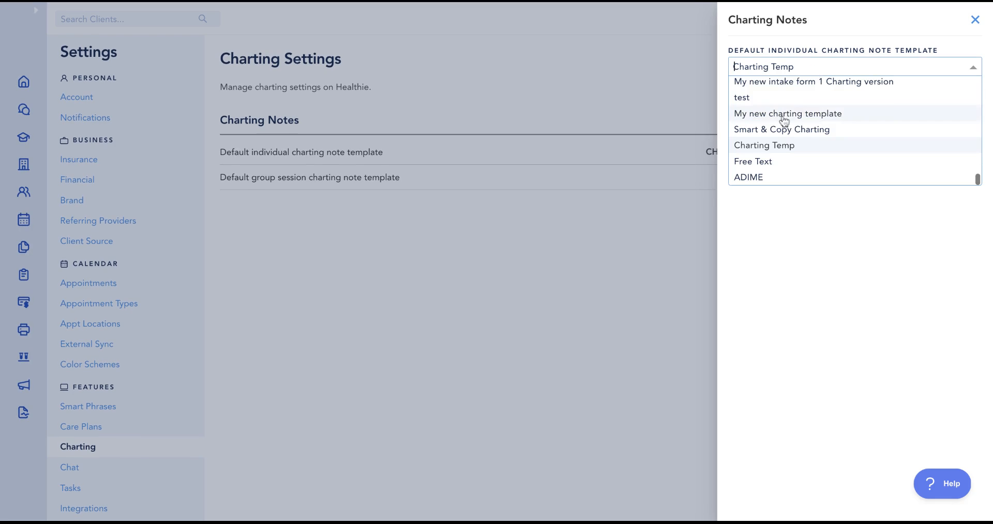
{"action": "scroll", "coordinate": [805, 100], "scroll_direction": "up", "scroll_amount": 2}
{"action": "left_click", "coordinate": [794, 226]}
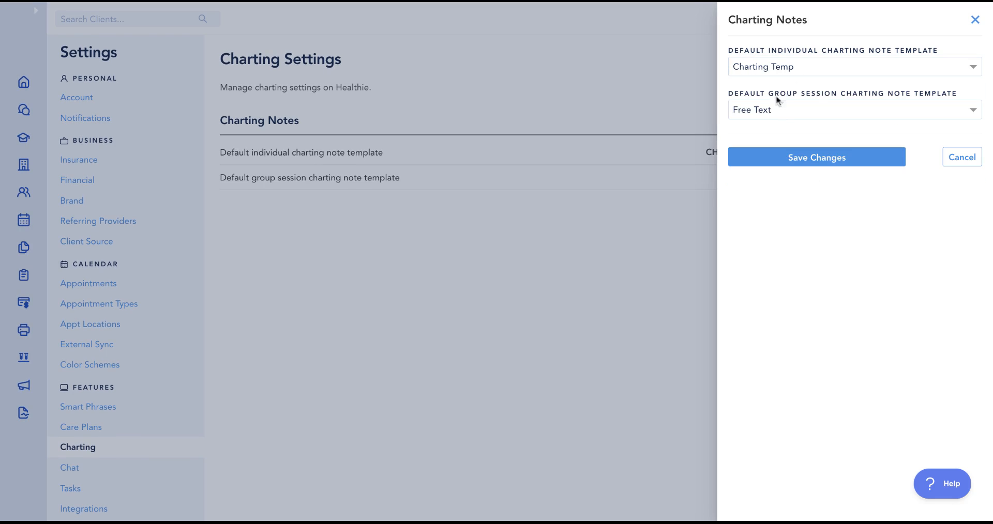
{"action": "left_click", "coordinate": [779, 68]}
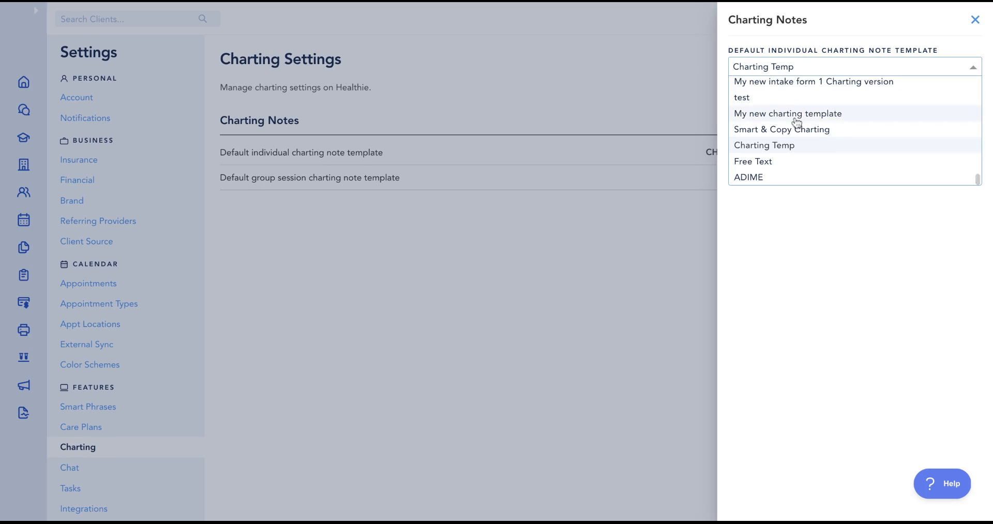
{"action": "scroll", "coordinate": [796, 122], "scroll_direction": "down", "scroll_amount": 5}
{"action": "type", "text": "My"}
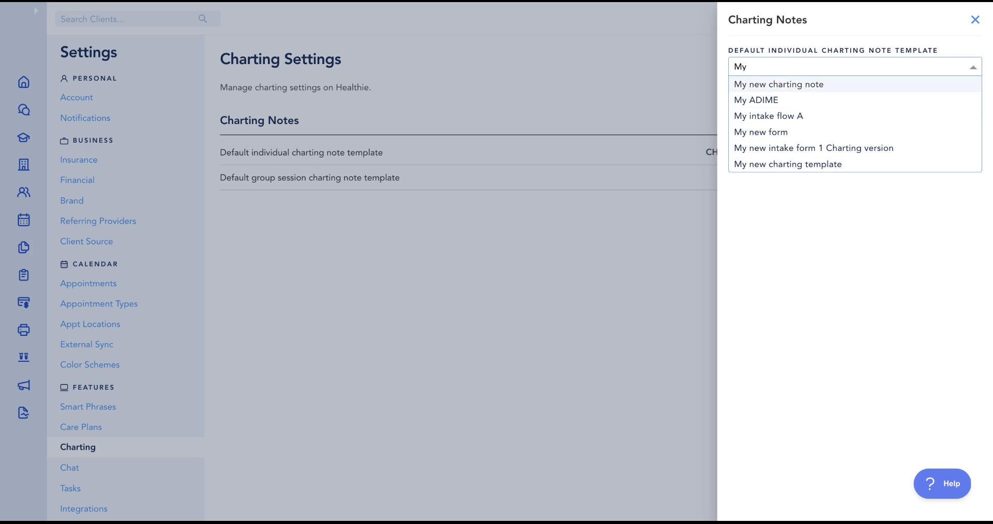
{"action": "key", "text": "Return"}
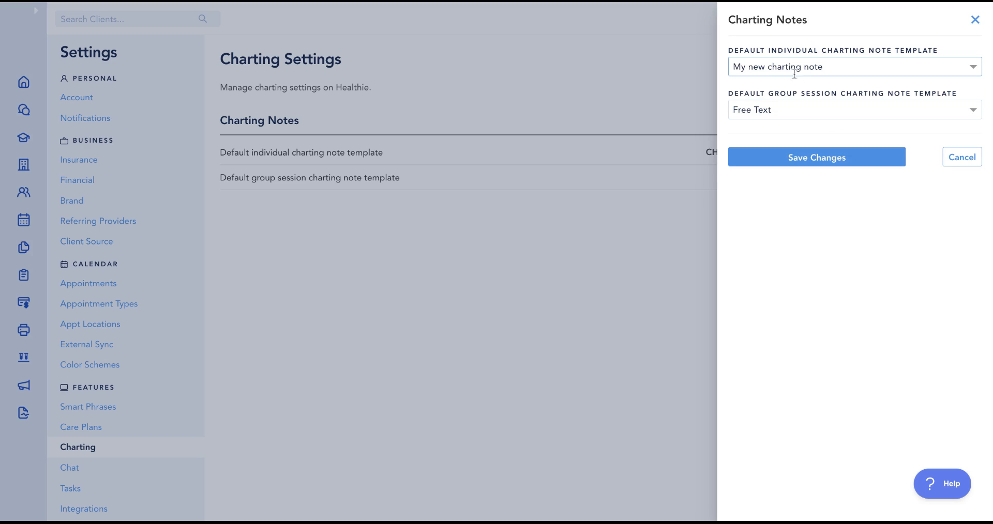
- Set the default group session charting note template to ADIME, save the changes, and return to the home overview
{"action": "left_click", "coordinate": [786, 110]}
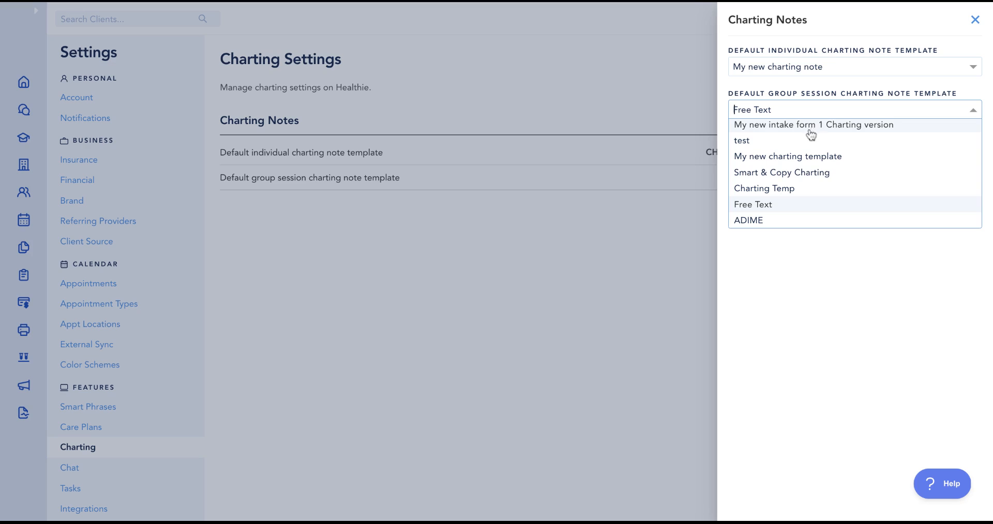
{"action": "left_click", "coordinate": [768, 156]}
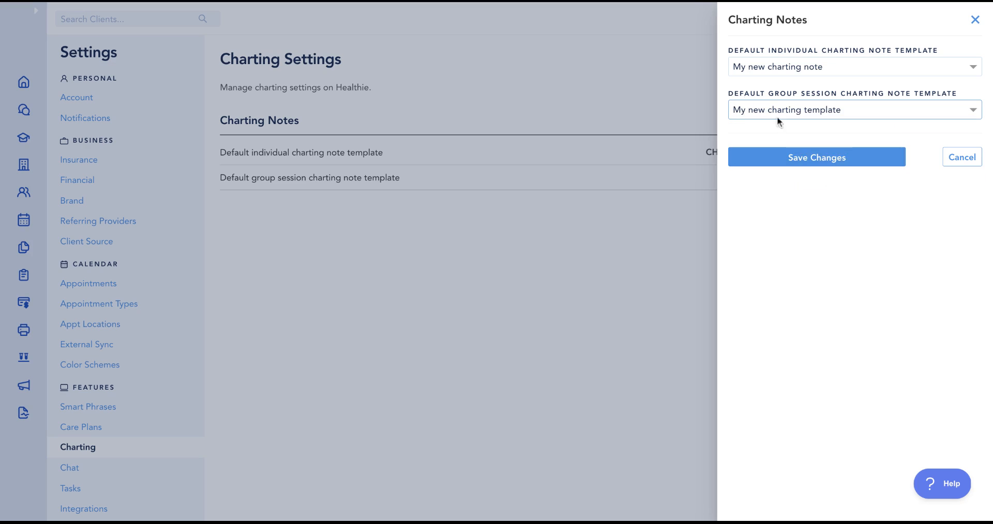
{"action": "left_click", "coordinate": [822, 111]}
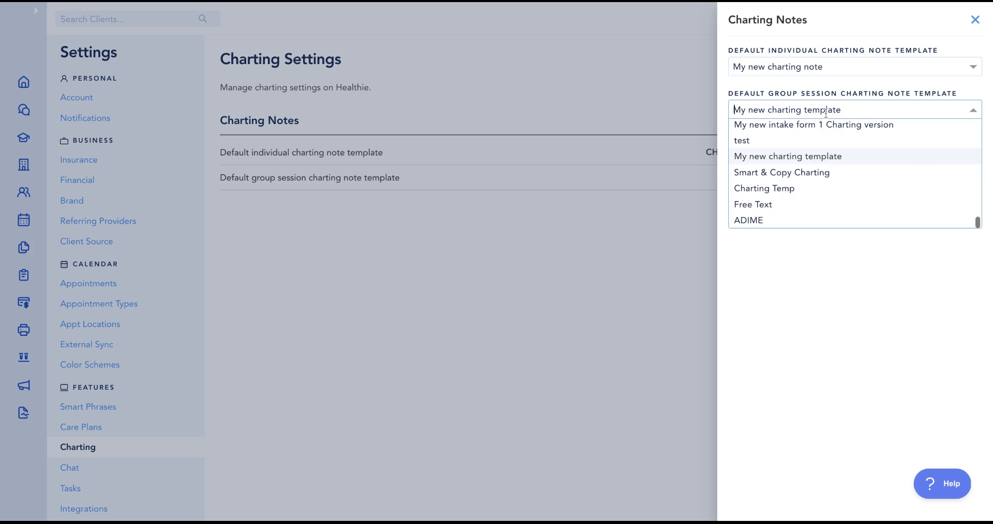
{"action": "left_click", "coordinate": [760, 220]}
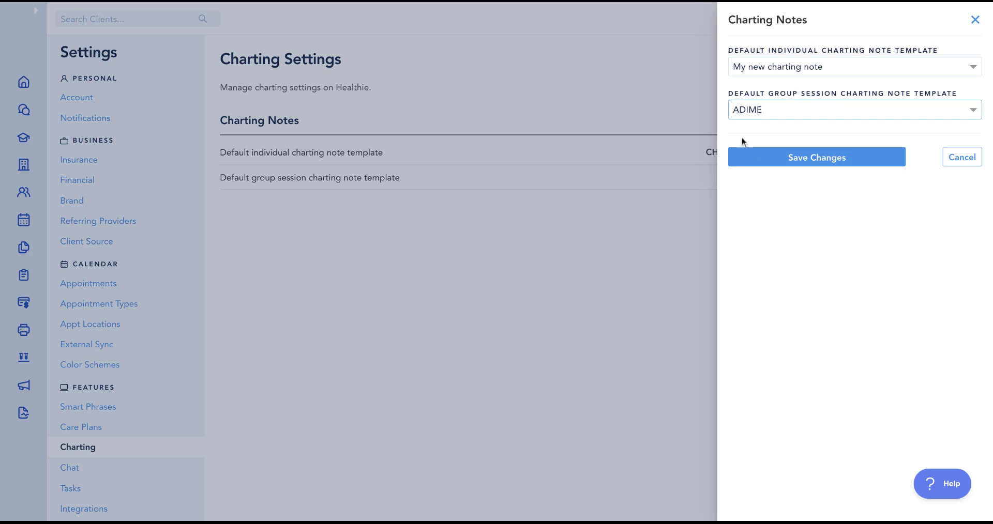
{"action": "left_click", "coordinate": [781, 166]}
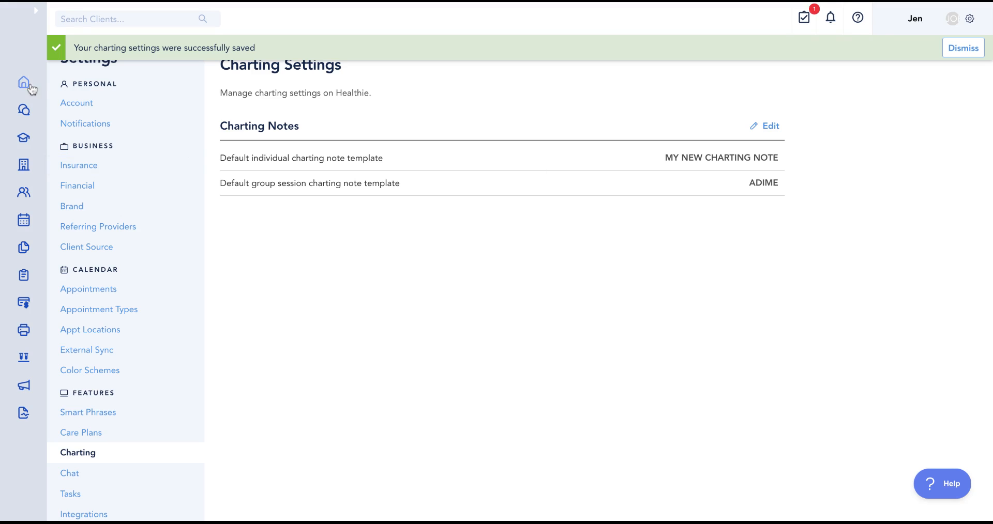
{"action": "left_click", "coordinate": [961, 49]}
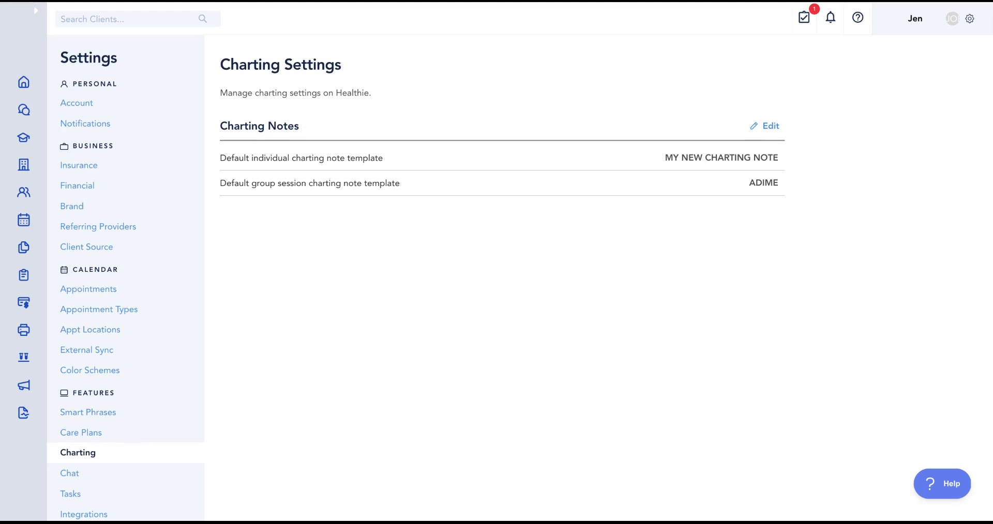
{"action": "left_click", "coordinate": [23, 82]}
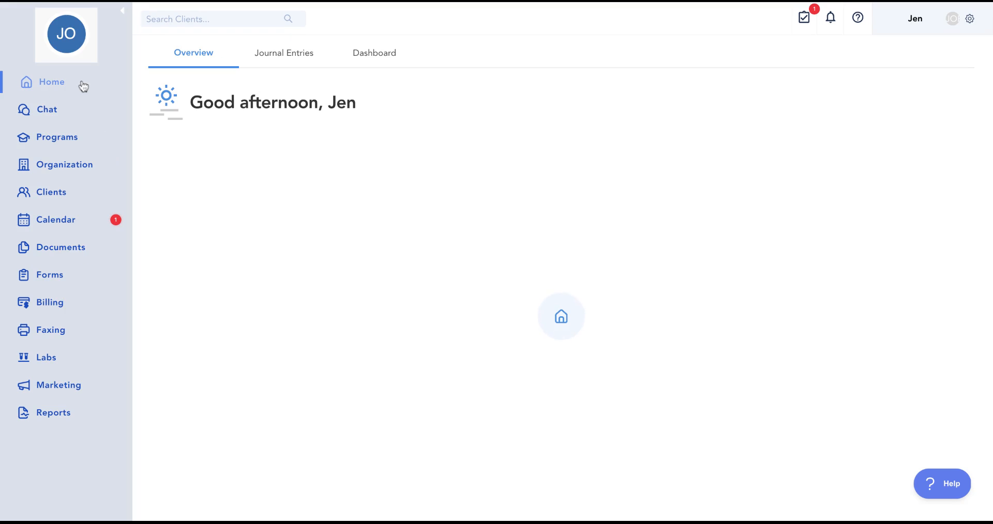